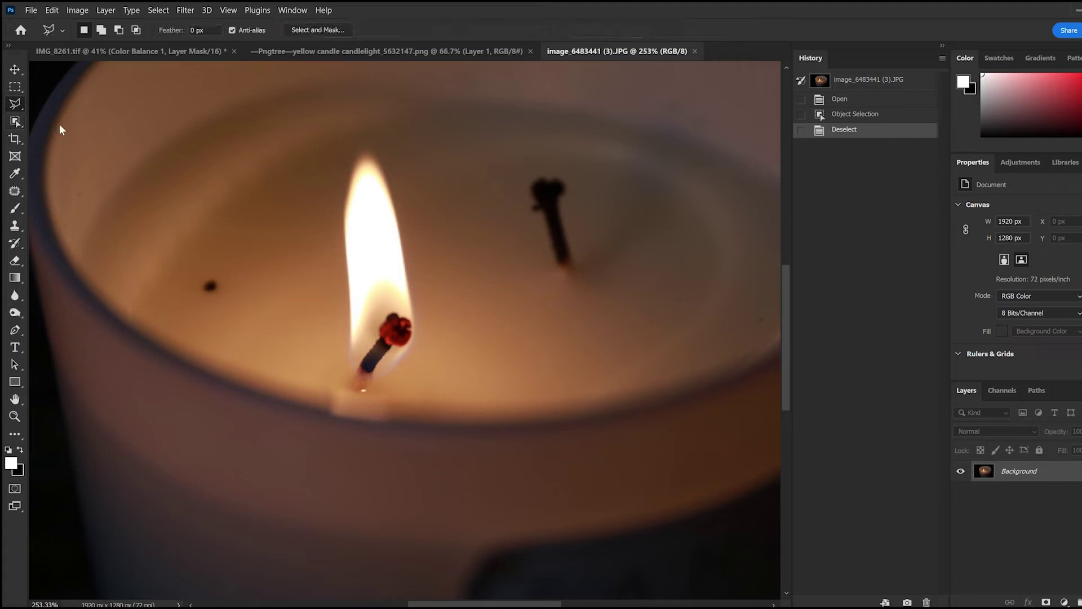
# Trace the candle flame and wick with the Magnetic Lasso, then return to the IMG_8261.tif portrait.
pyautogui.click(370, 146)
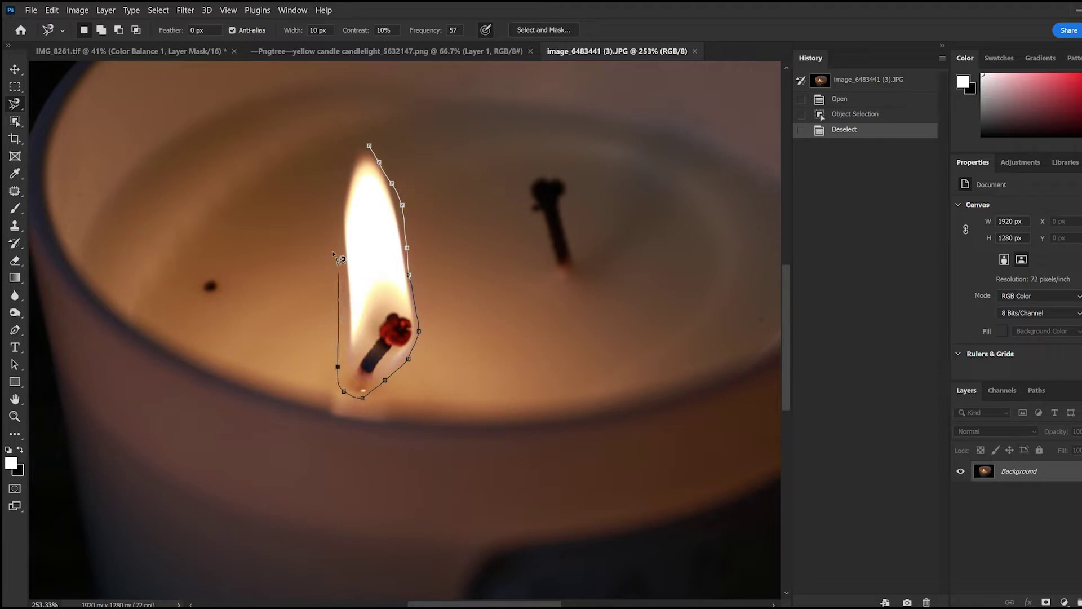
pyautogui.click(369, 146)
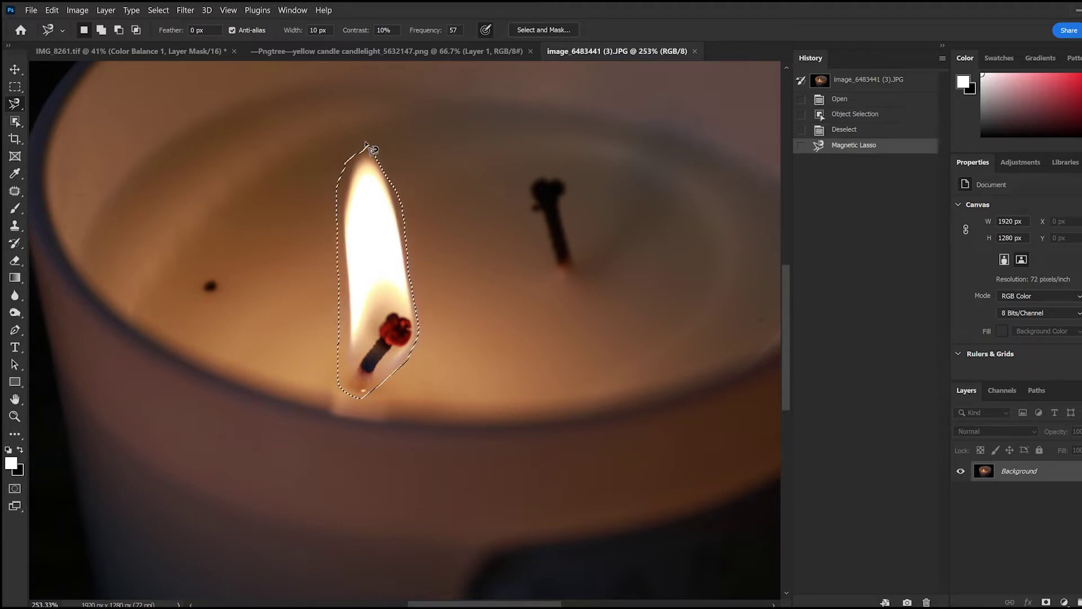
pyautogui.click(194, 49)
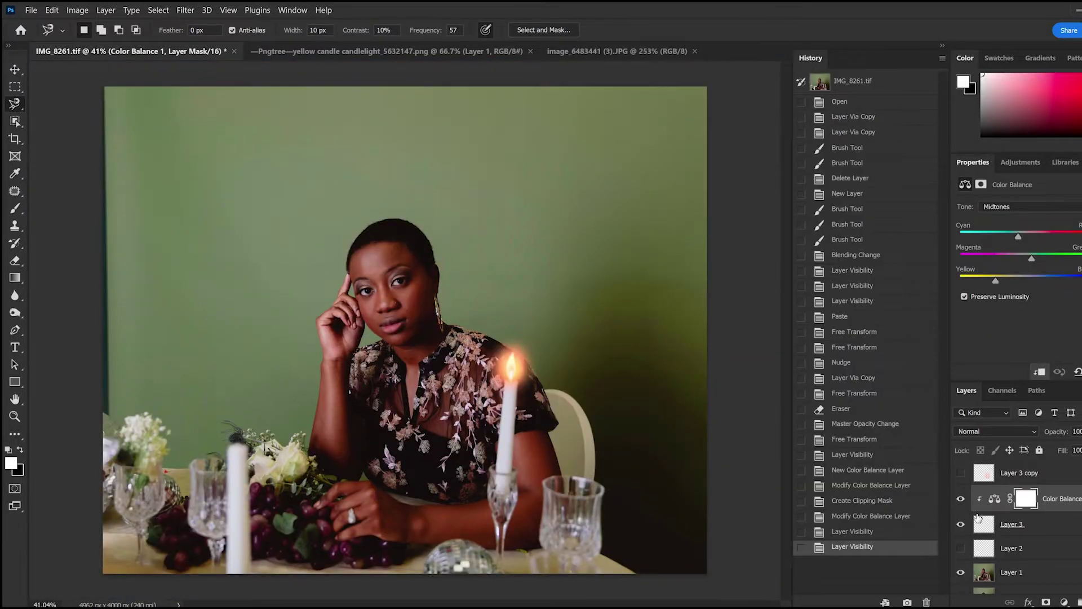
# Hide Layer 3 and paste the flame above Layer 1 as Layer 4 on the right candle's tip.
pyautogui.click(960, 524)
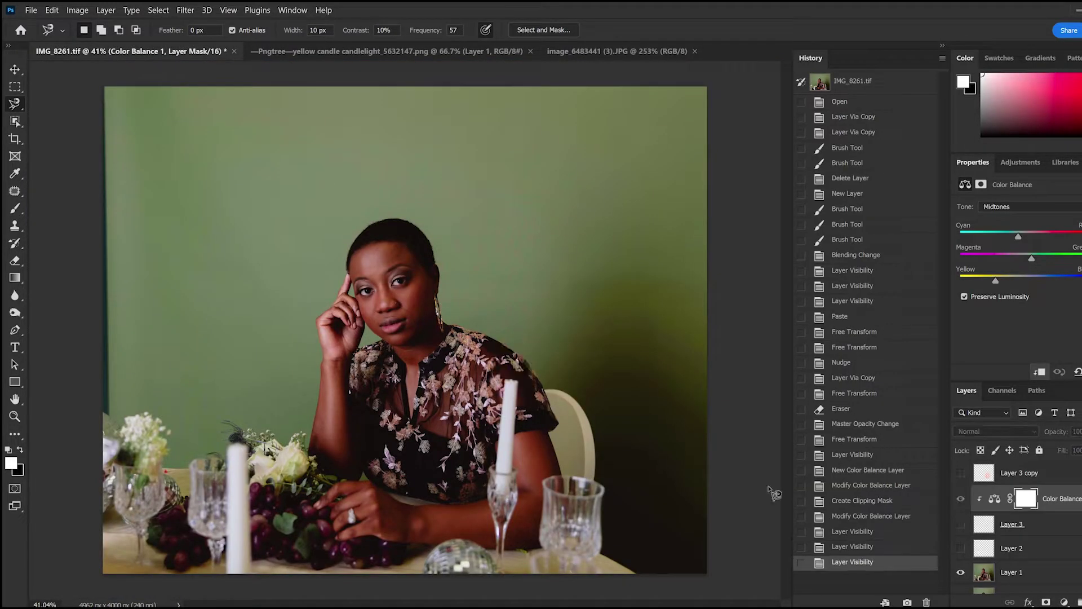
pyautogui.click(1021, 575)
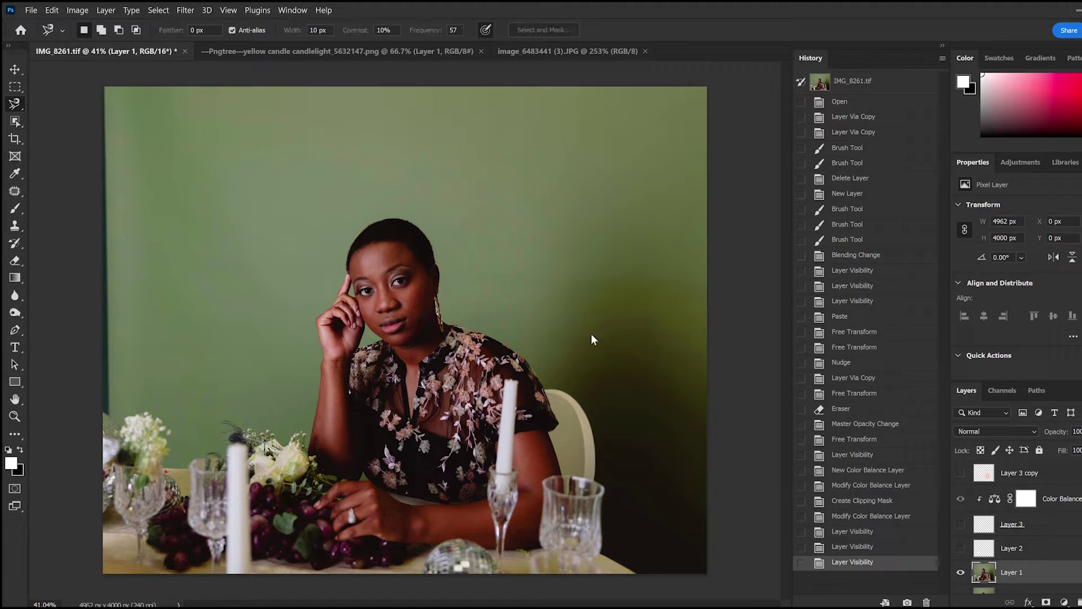
pyautogui.hotkey('ctrl', 'v')
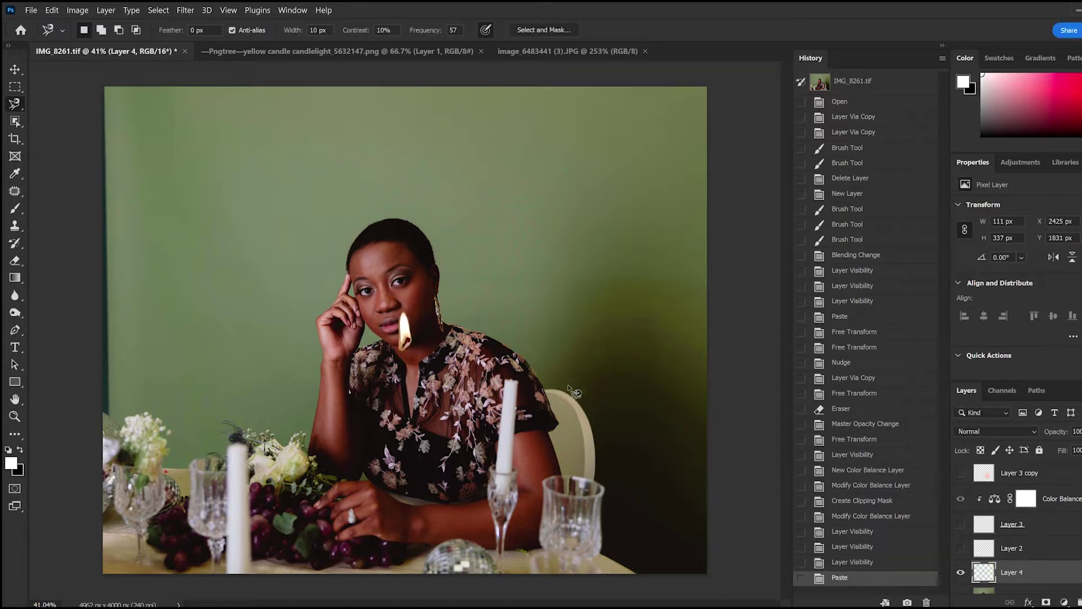
pyautogui.hotkey('ctrl', 't')
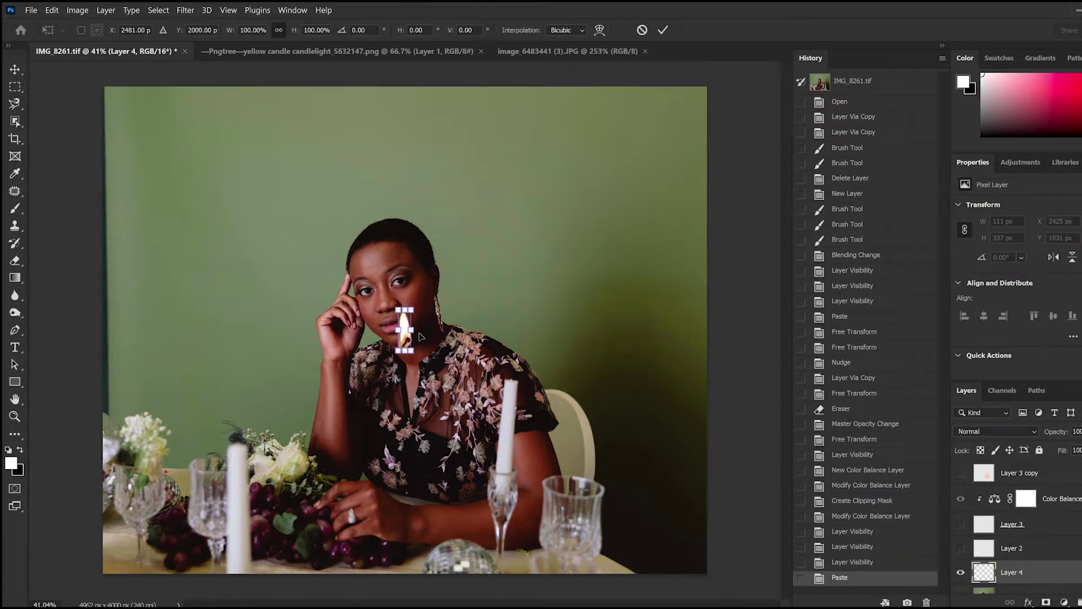
pyautogui.moveTo(403, 336)
pyautogui.mouseDown()
pyautogui.moveTo(515, 367)
pyautogui.moveTo(509, 373)
pyautogui.mouseUp()
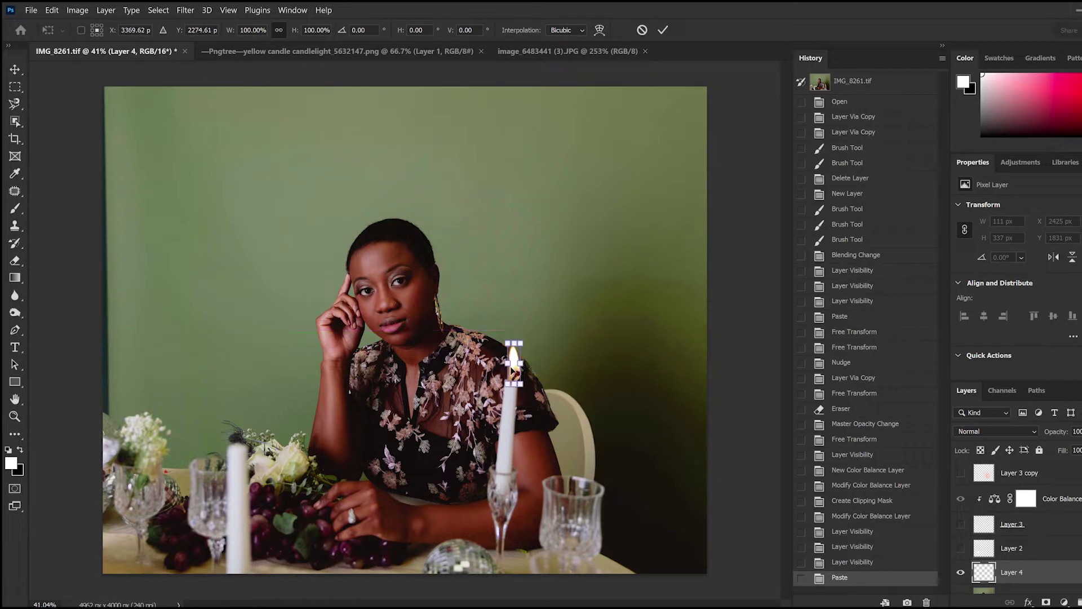
pyautogui.press('Return')
pyautogui.press('l')
pyautogui.scroll(1, 561, 399)
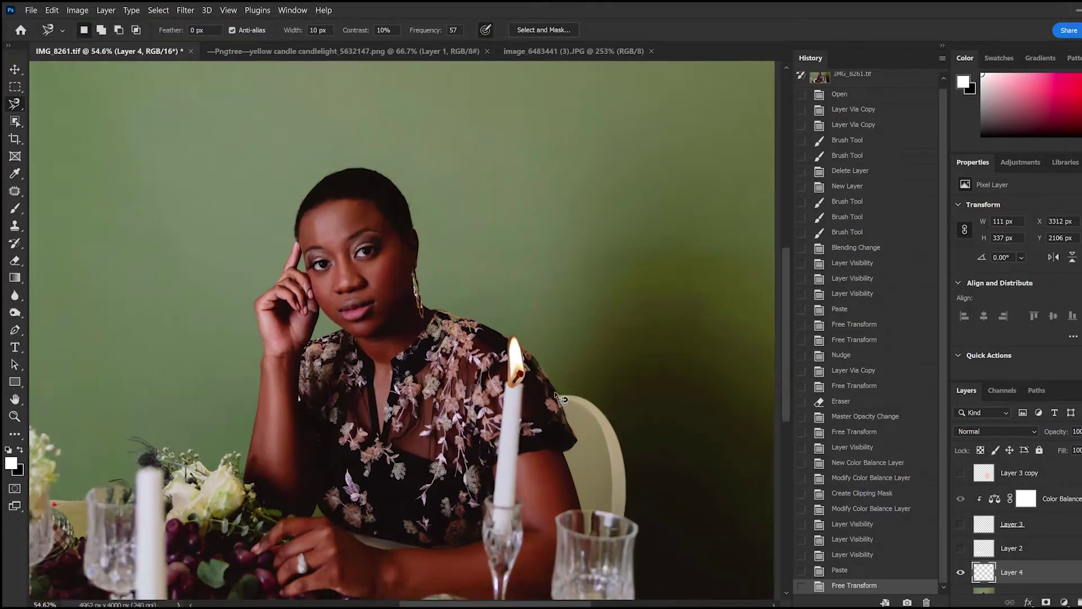
pyautogui.scroll(1, 546, 388)
pyautogui.scroll(1, 543, 385)
pyautogui.scroll(1, 543, 385)
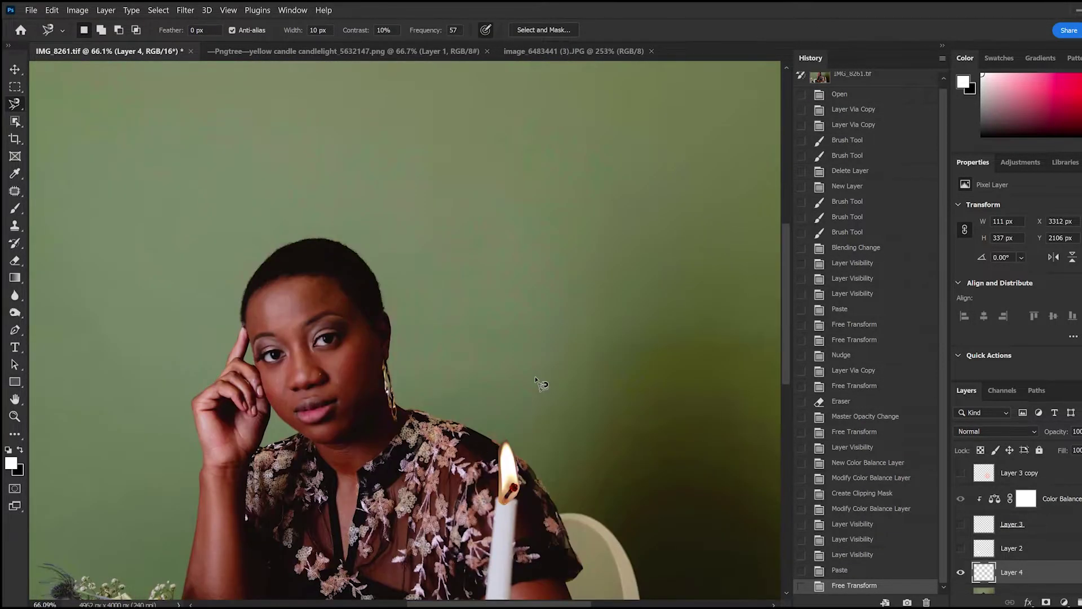
pyautogui.scroll(2, 538, 406)
pyautogui.scroll(2, 527, 451)
pyautogui.scroll(2, 513, 505)
pyautogui.scroll(-1, 510, 505)
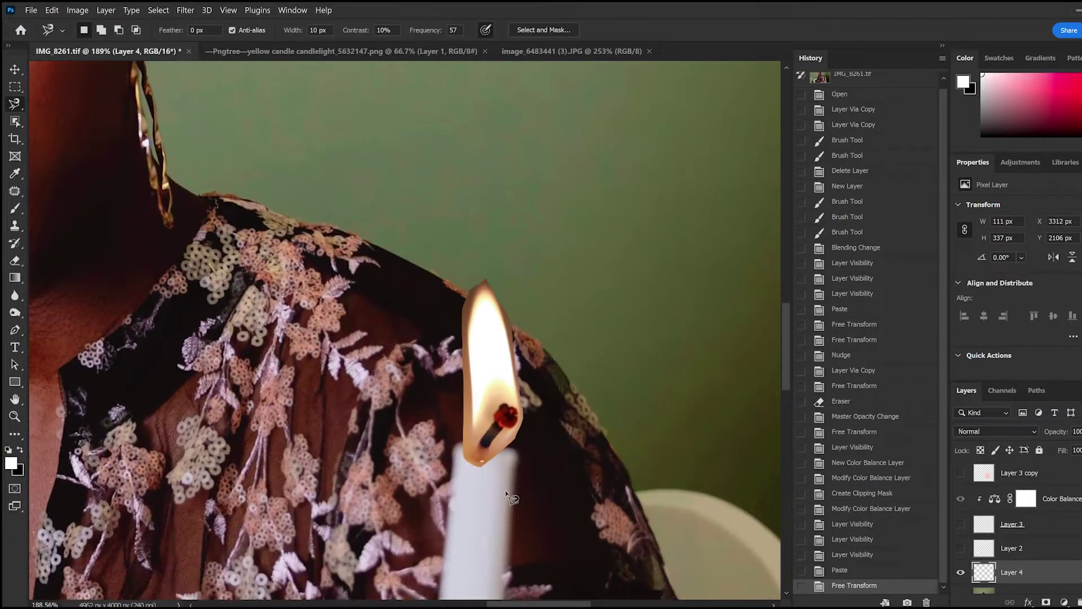
pyautogui.scroll(-1, 505, 489)
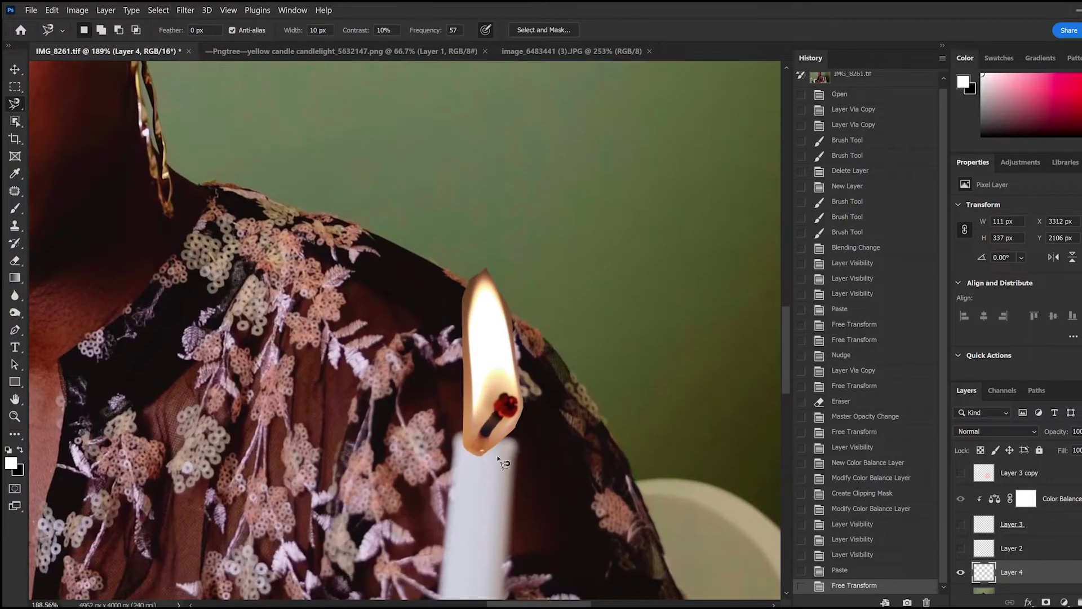
pyautogui.click(961, 573)
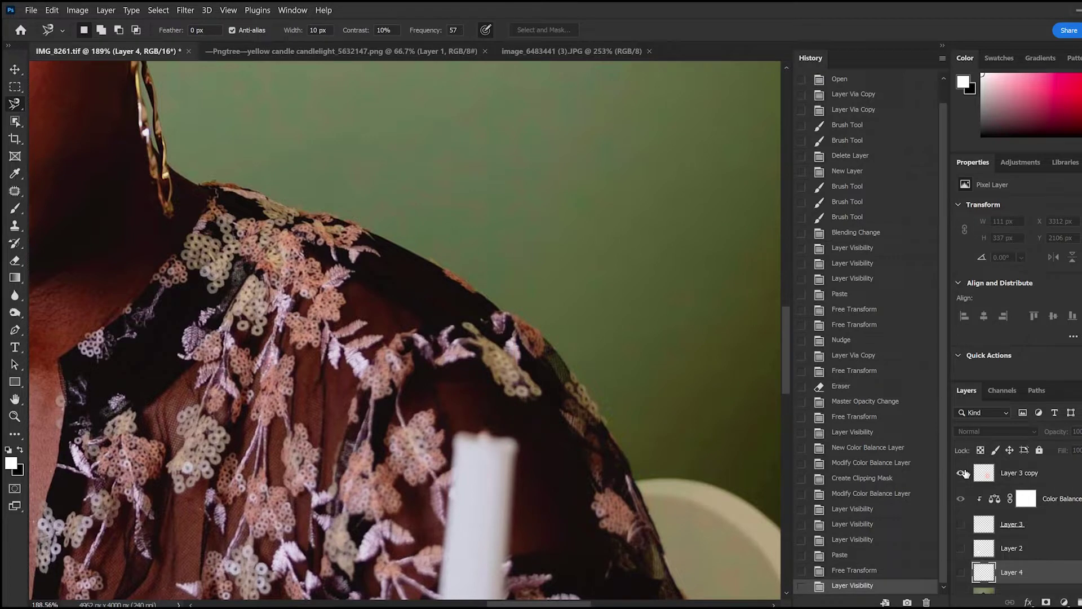
pyautogui.click(961, 473)
pyautogui.click(961, 473)
pyautogui.click(961, 524)
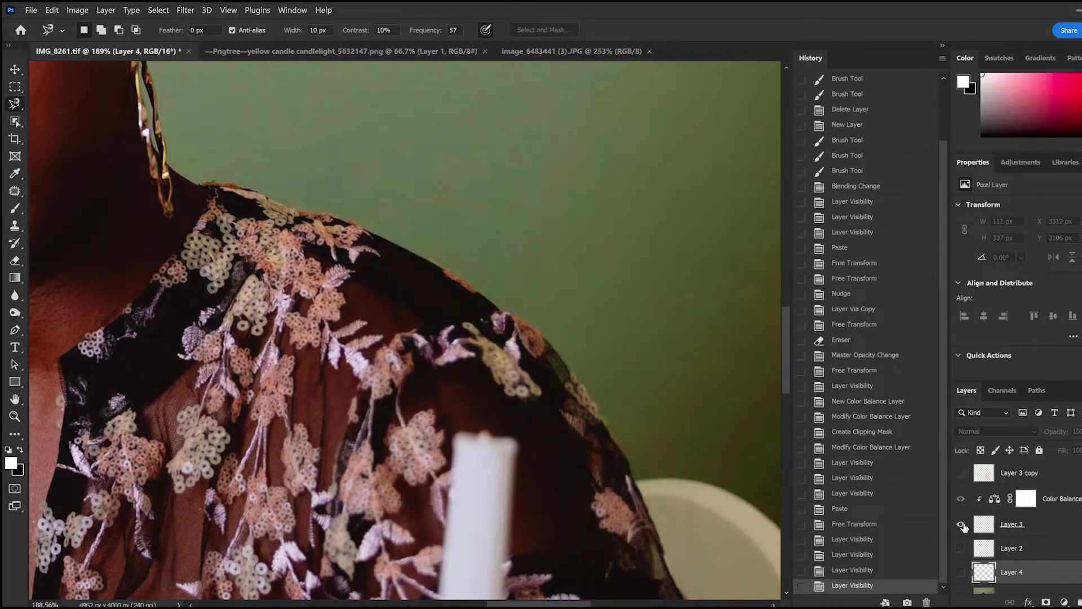
pyautogui.scroll(-5, 592, 495)
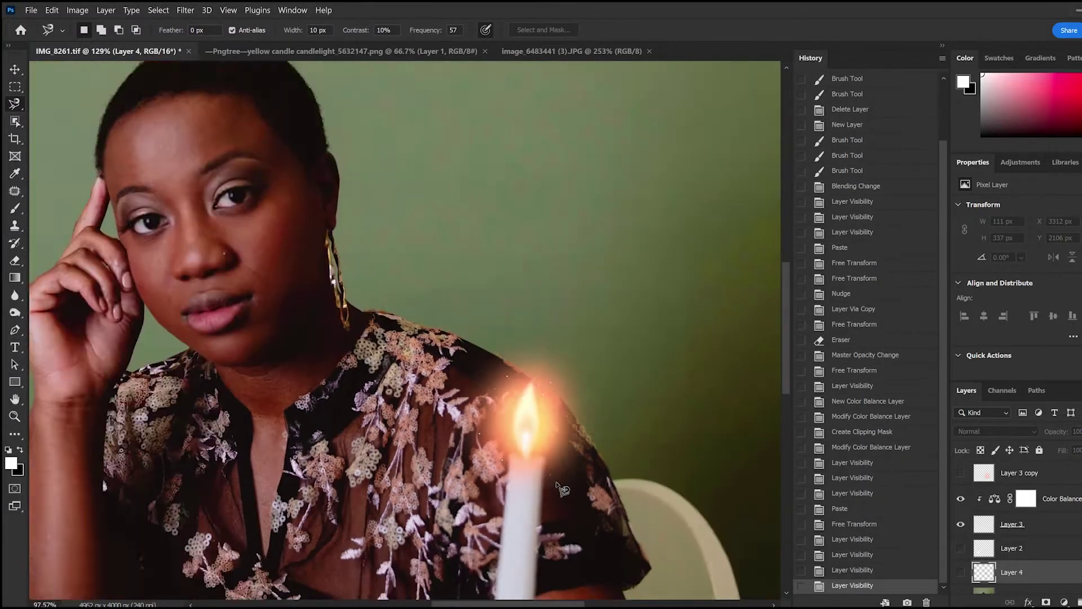
pyautogui.scroll(-4, 586, 501)
pyautogui.scroll(-2, 570, 517)
pyautogui.scroll(3, 479, 366)
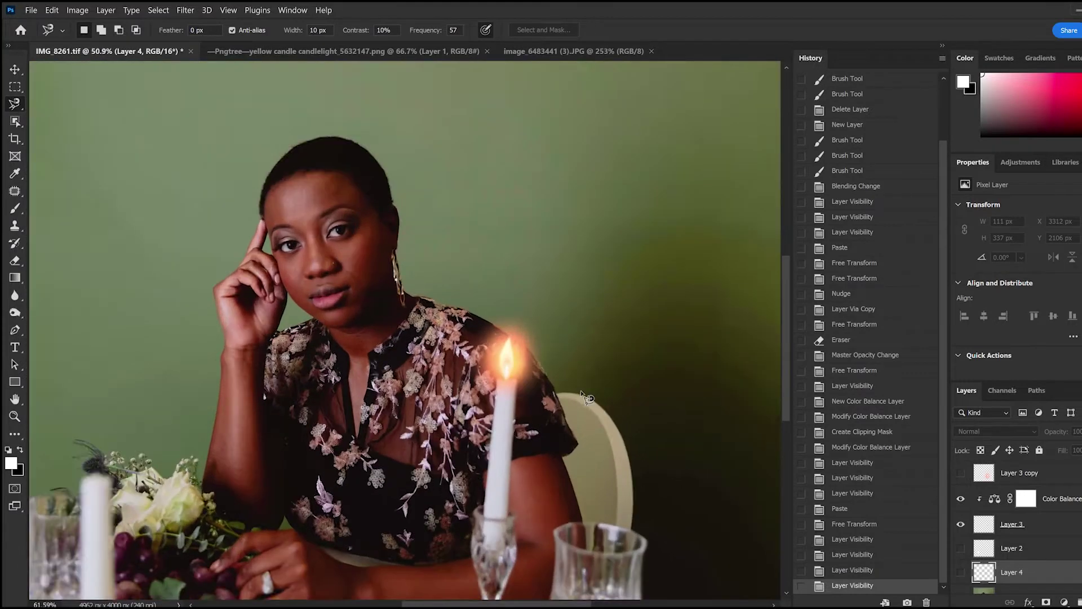
pyautogui.scroll(4, 507, 372)
pyautogui.click(960, 524)
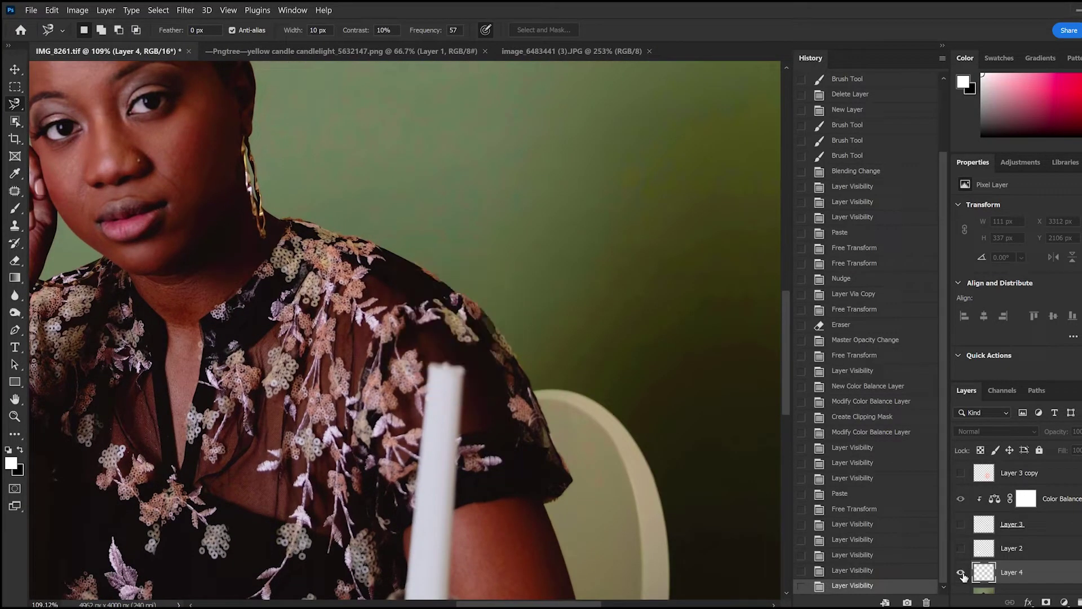
pyautogui.click(961, 572)
# Scale the Layer 4 flame down to about 64.5% so it sits on the candle tip.
pyautogui.hotkey('ctrl', 't')
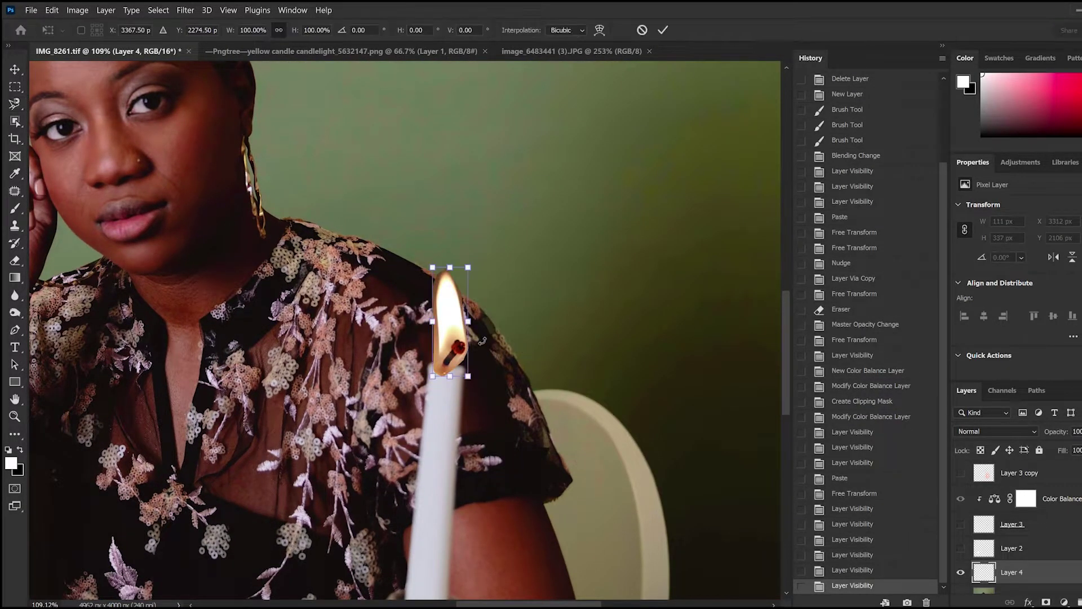
pyautogui.moveTo(473, 323); pyautogui.dragTo(448, 337)
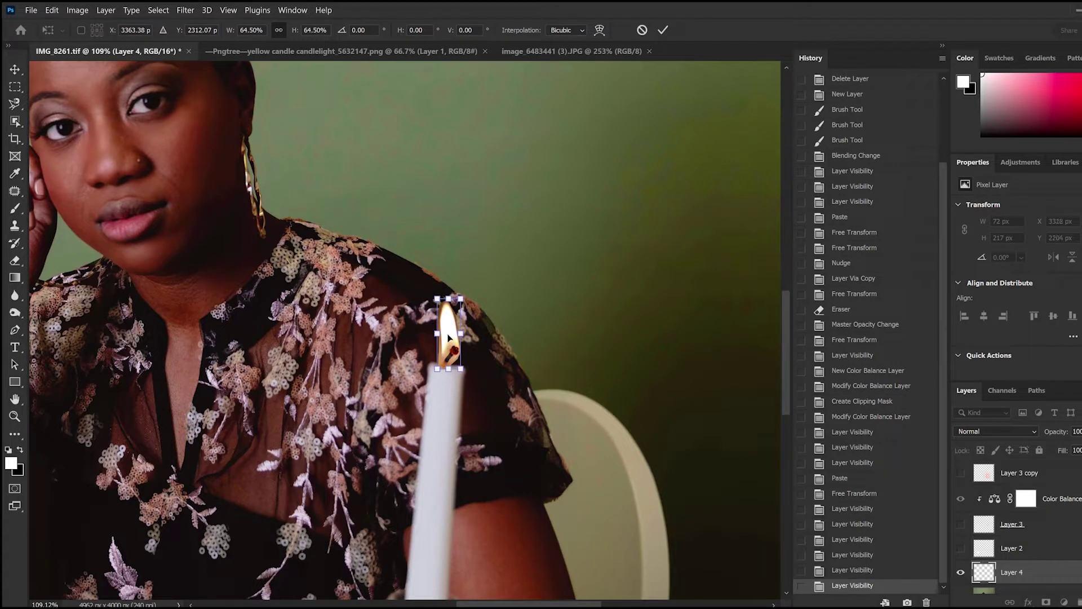
pyautogui.press('Return')
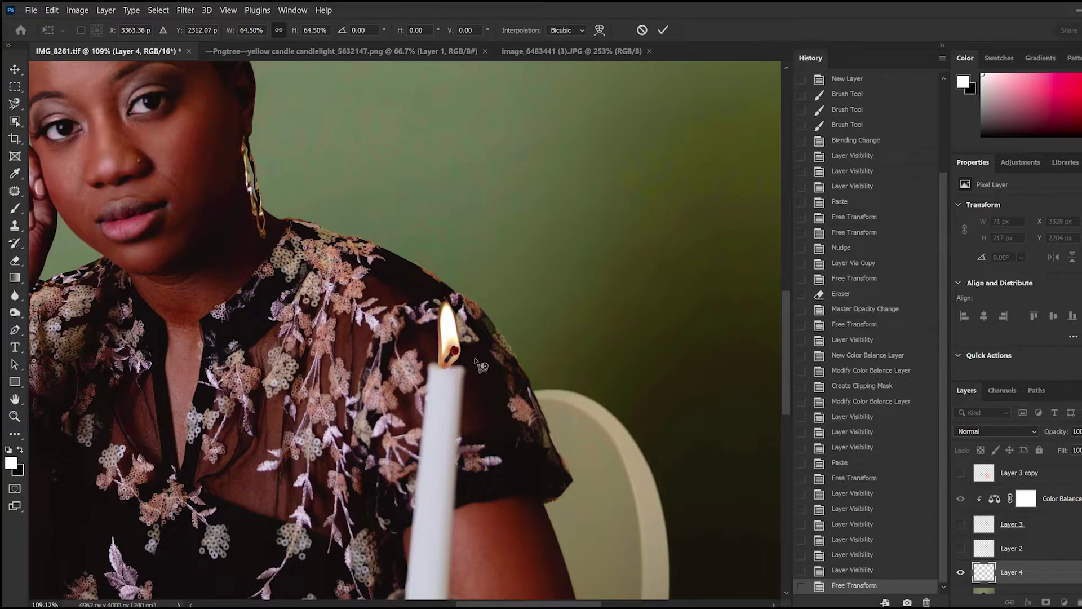
pyautogui.press('l')
pyautogui.scroll(-3, 486, 401)
pyautogui.scroll(-1, 486, 402)
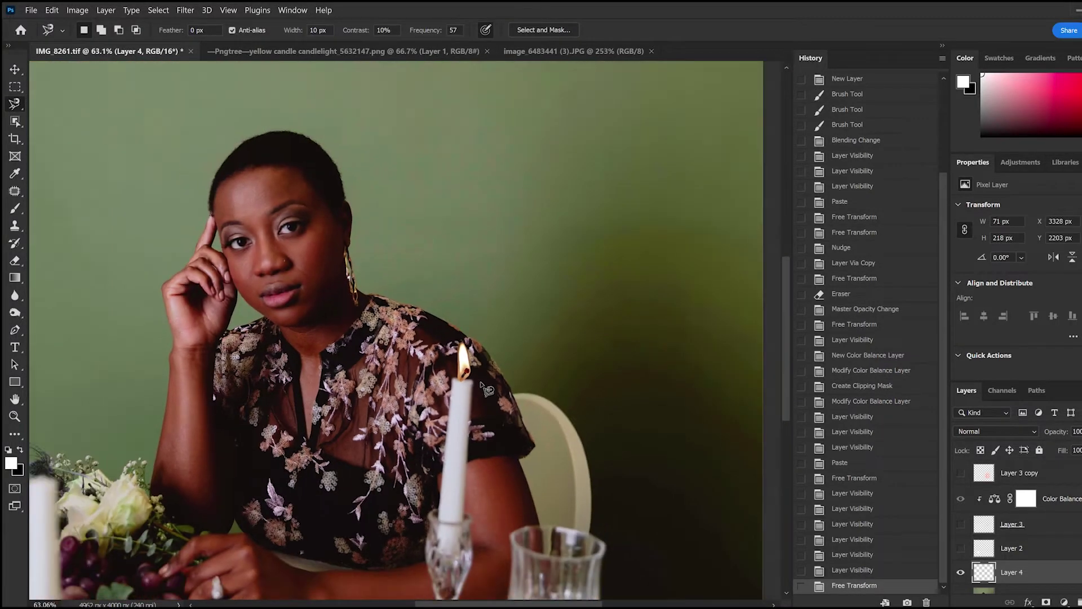
pyautogui.scroll(3, 460, 402)
pyautogui.scroll(3, 455, 401)
pyautogui.scroll(3, 456, 401)
pyautogui.scroll(1, 455, 402)
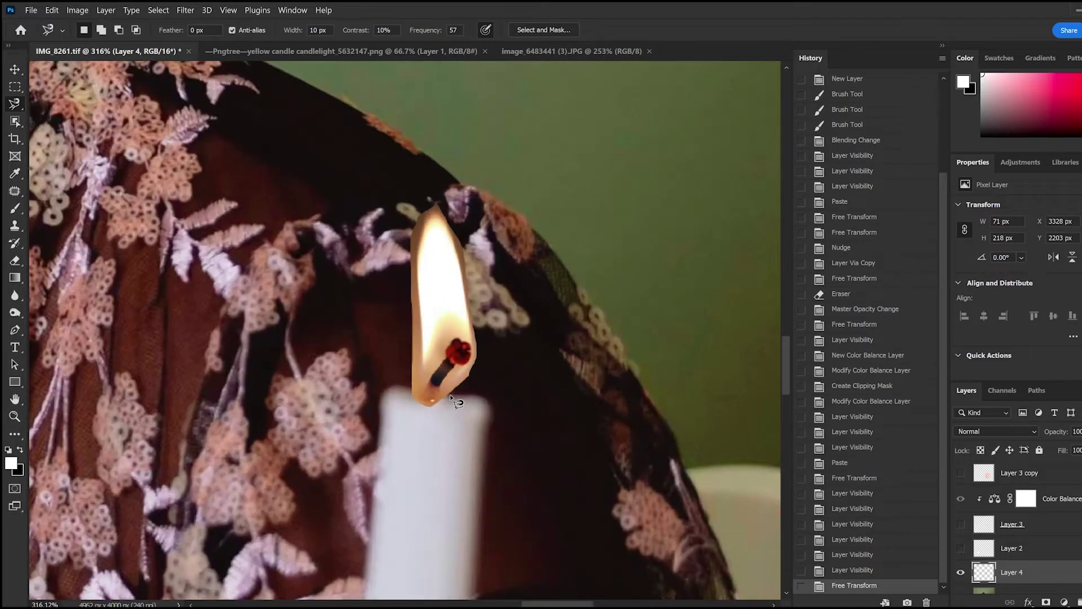
# Duplicate the flame layer and name the copy 'candle blur'.
pyautogui.hotkey('ctrl', 'j')
pyautogui.doubleClick(1029, 573)
pyautogui.write('candle blur')
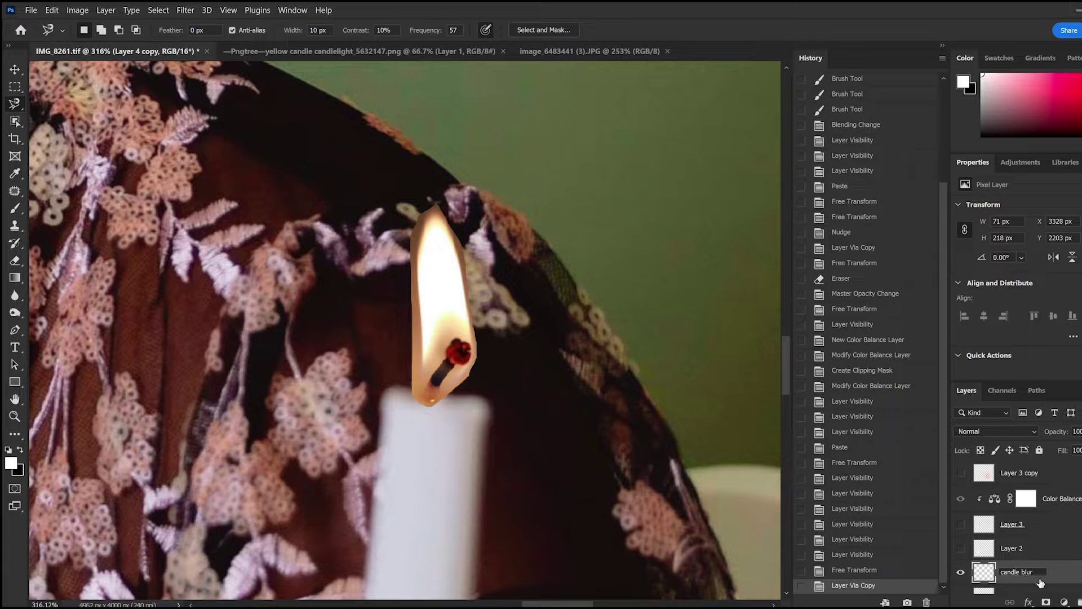
pyautogui.press('Return')
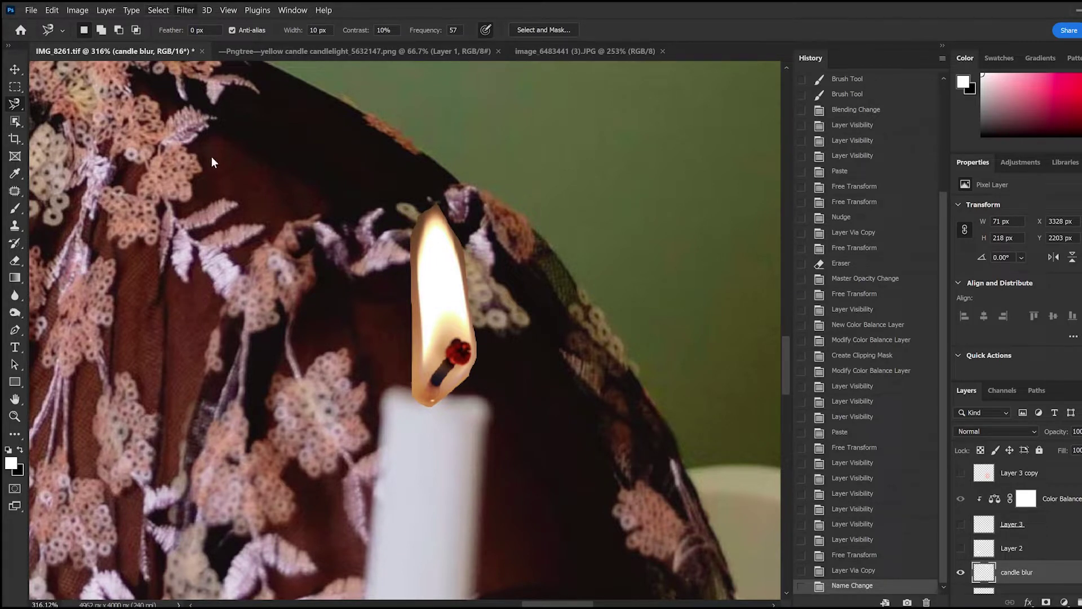
# Apply Gaussian Blur to the candle blur layer three times for a wide soft glow.
pyautogui.hotkey('ctrl', 'alt', 'f')
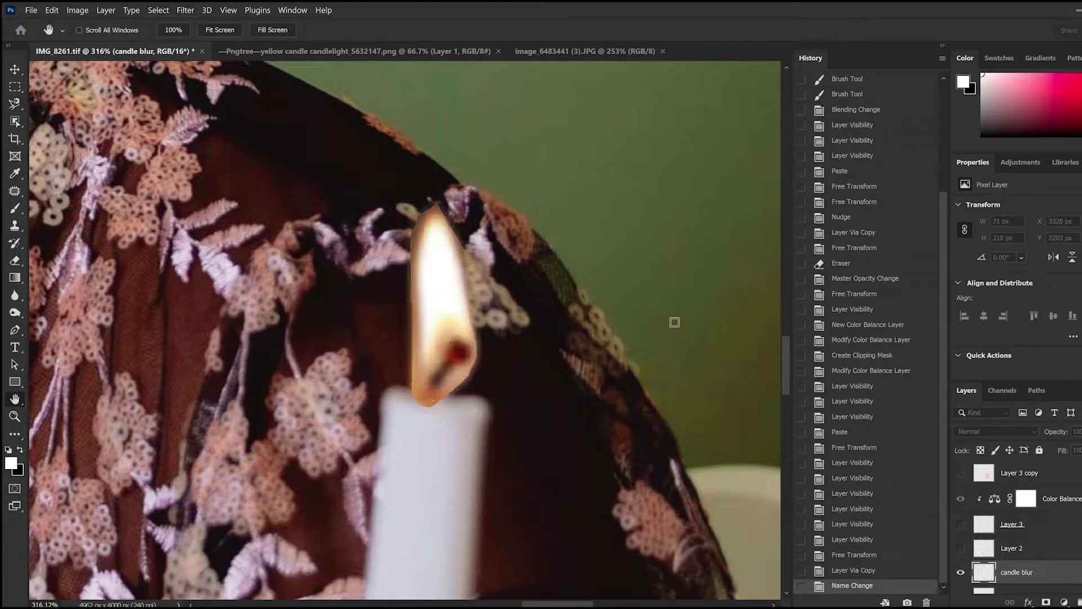
pyautogui.press('Return')
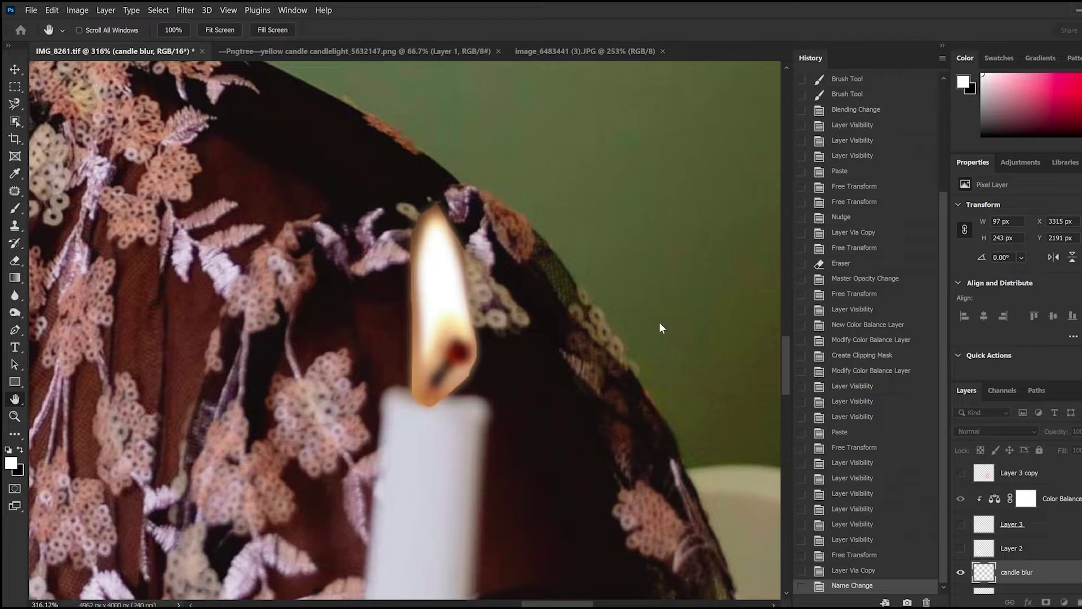
pyautogui.hotkey('ctrl', 'f')
pyautogui.hotkey('ctrl', 'f')
pyautogui.hotkey('ctrl', 'f')
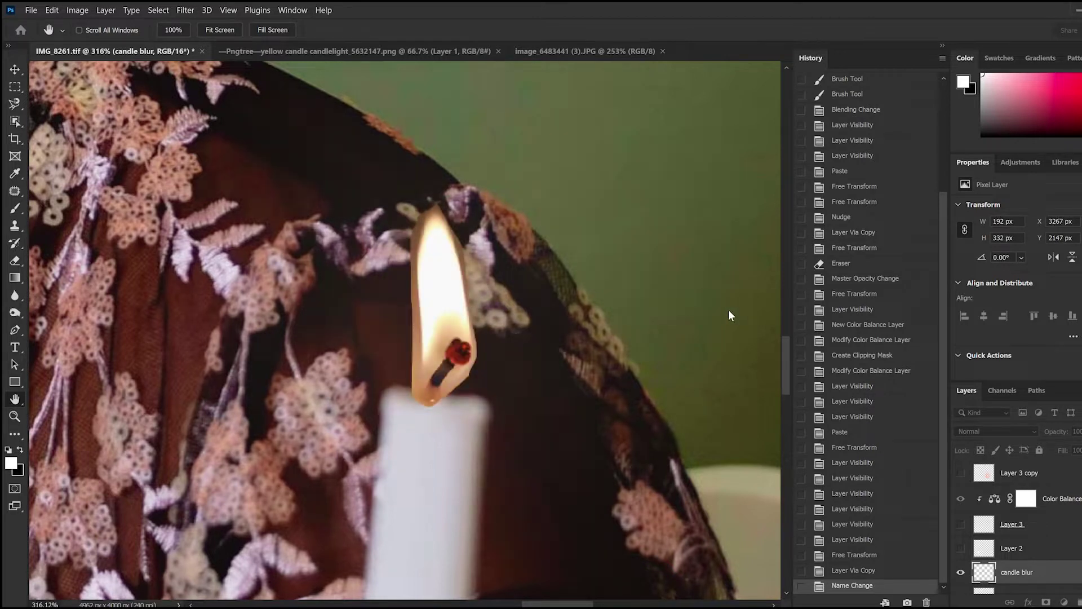
pyautogui.hotkey('ctrl', 'f')
pyautogui.hotkey('ctrl', 'f')
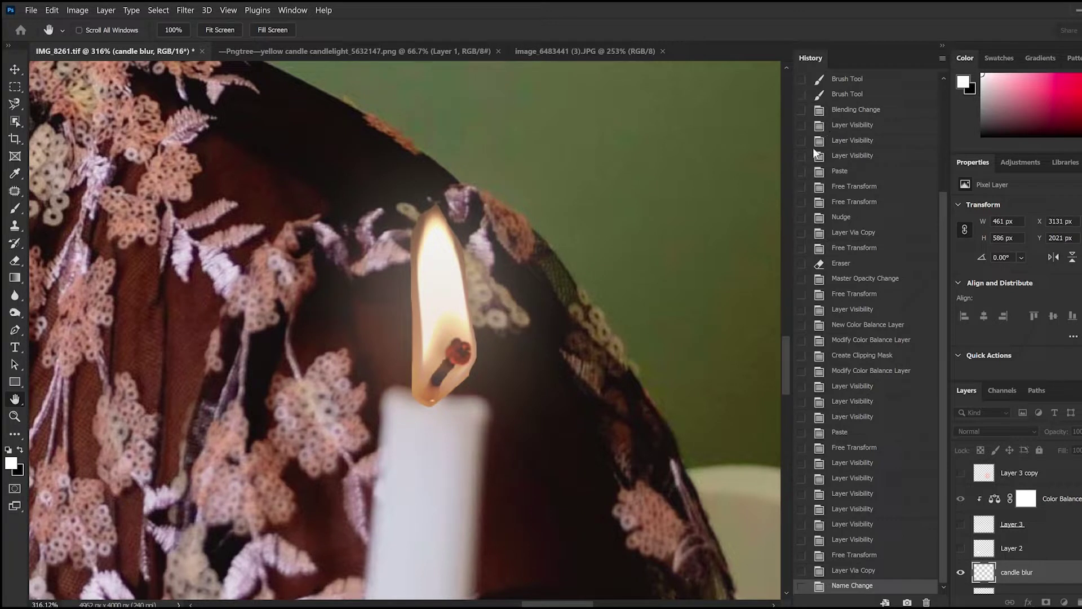
# Duplicate the sharp Layer 4 flame into Layer 4 copy.
pyautogui.scroll(-1, 1067, 537)
pyautogui.scroll(-1, 1062, 555)
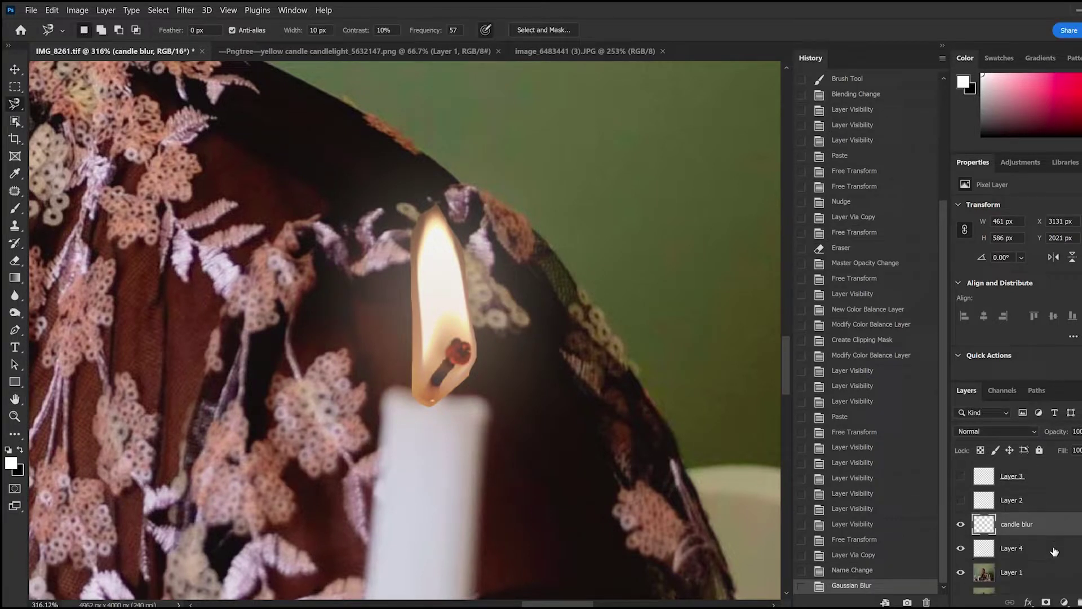
pyautogui.click(1054, 543)
pyautogui.hotkey('ctrl', 'j')
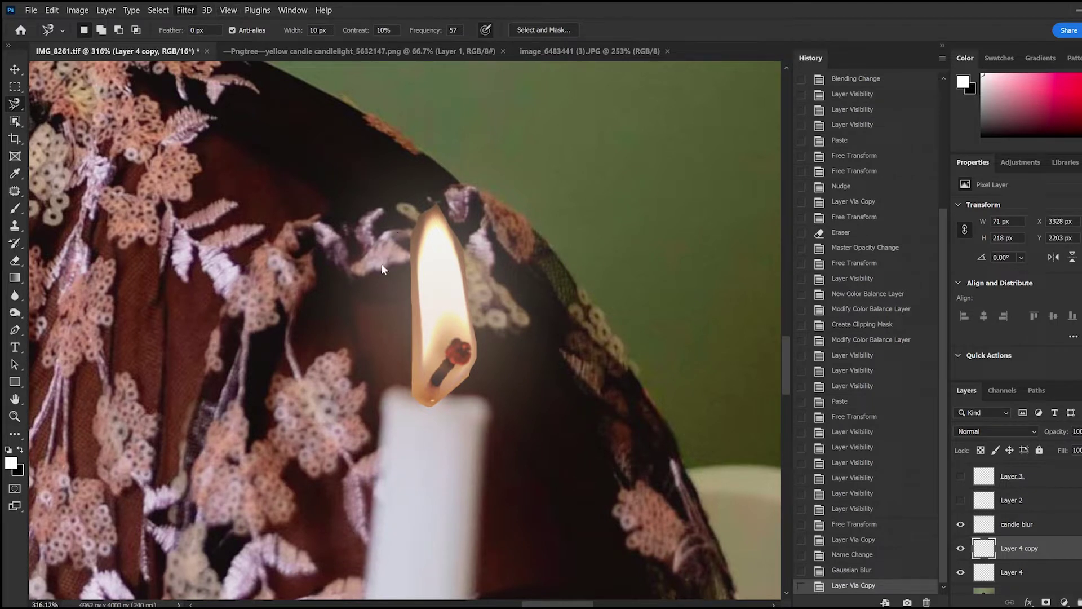
# Apply a Gaussian Blur to Layer 4 copy for a second soft glow.
pyautogui.hotkey('ctrl', 'alt', 'f')
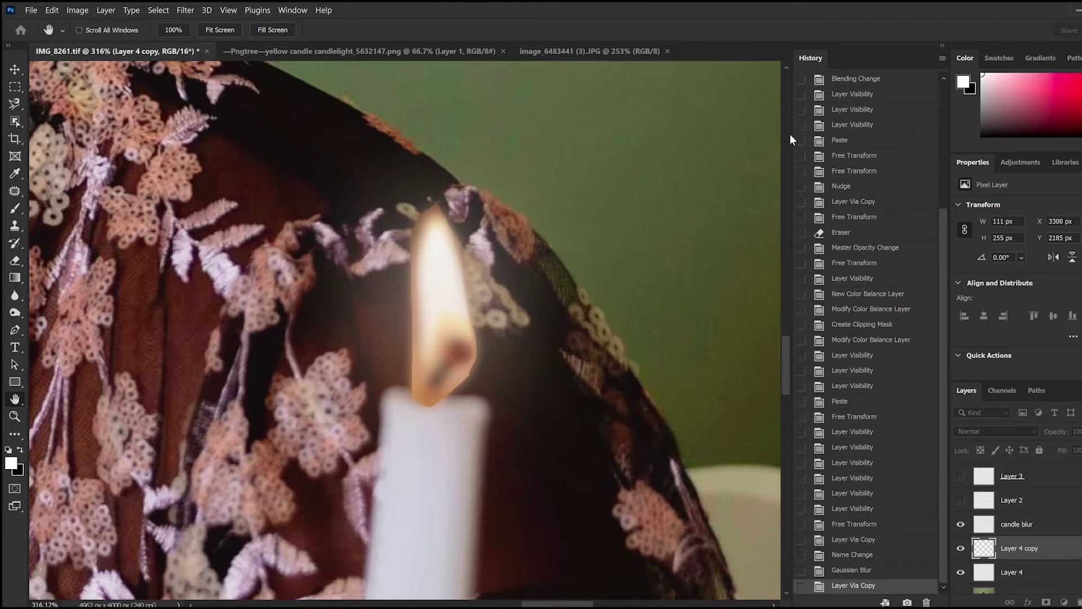
pyautogui.press('l')
pyautogui.scroll(-2, 620, 367)
pyautogui.scroll(-2, 563, 372)
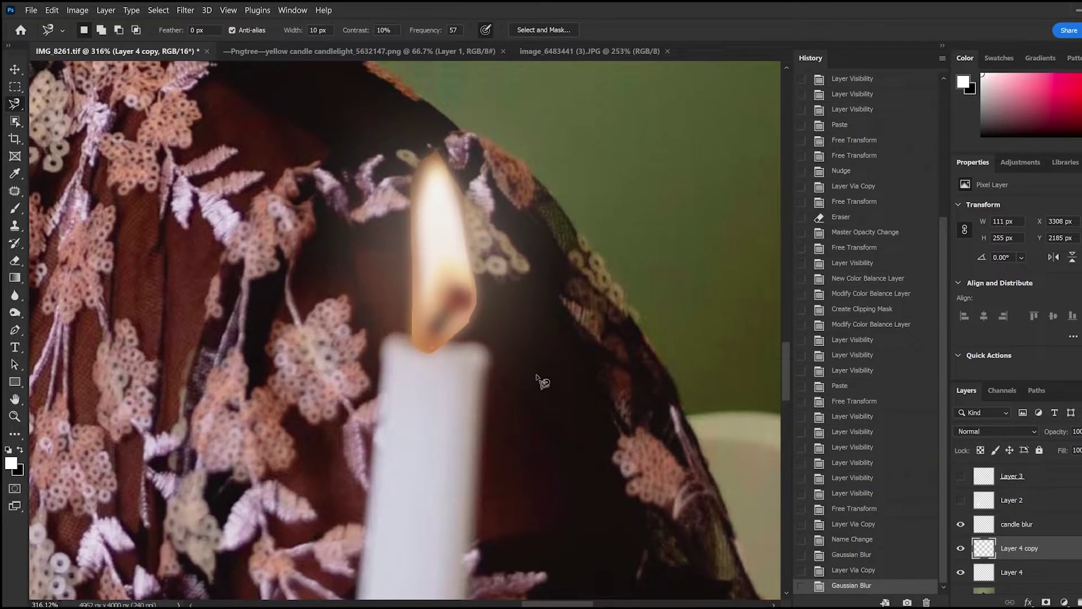
pyautogui.scroll(3, 499, 385)
# Erase the rough excess around the flame's base and edges on Layer 4.
pyautogui.press('e')
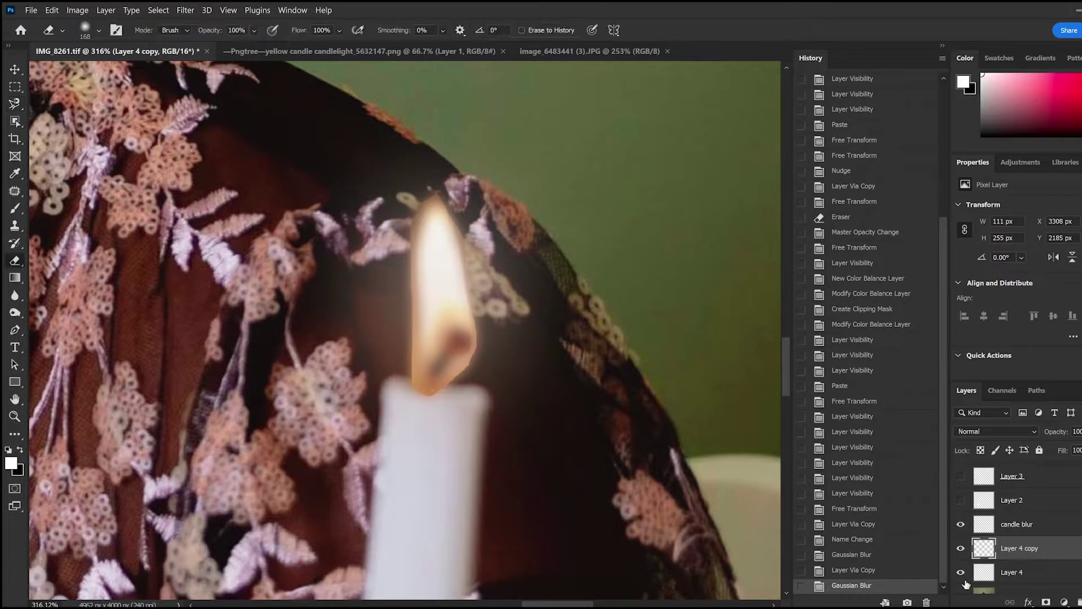
pyautogui.click(1006, 570)
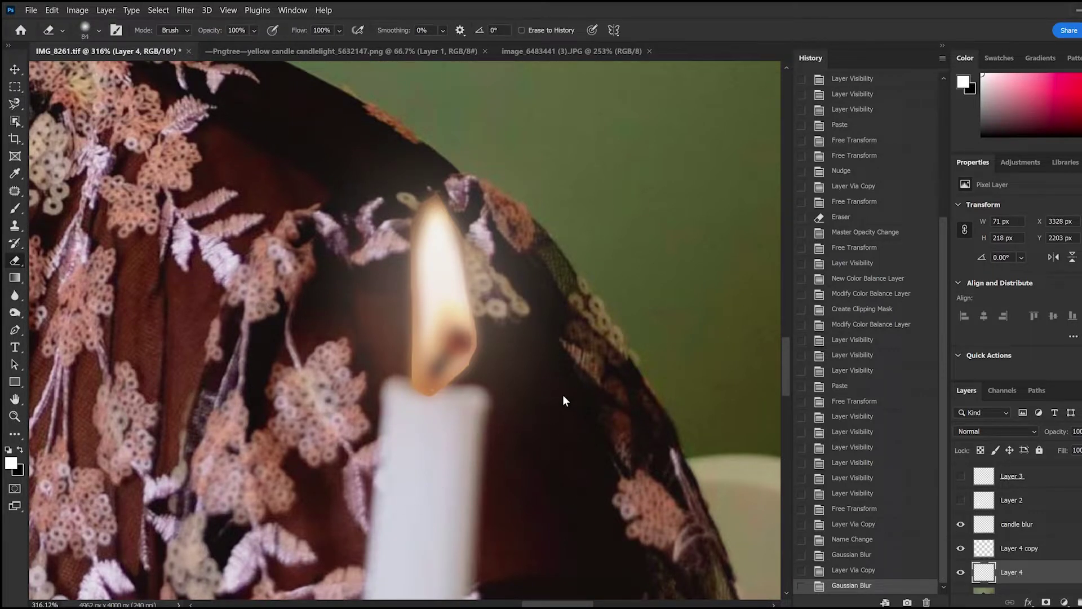
pyautogui.moveTo(435, 423); pyautogui.dragTo(434, 437)
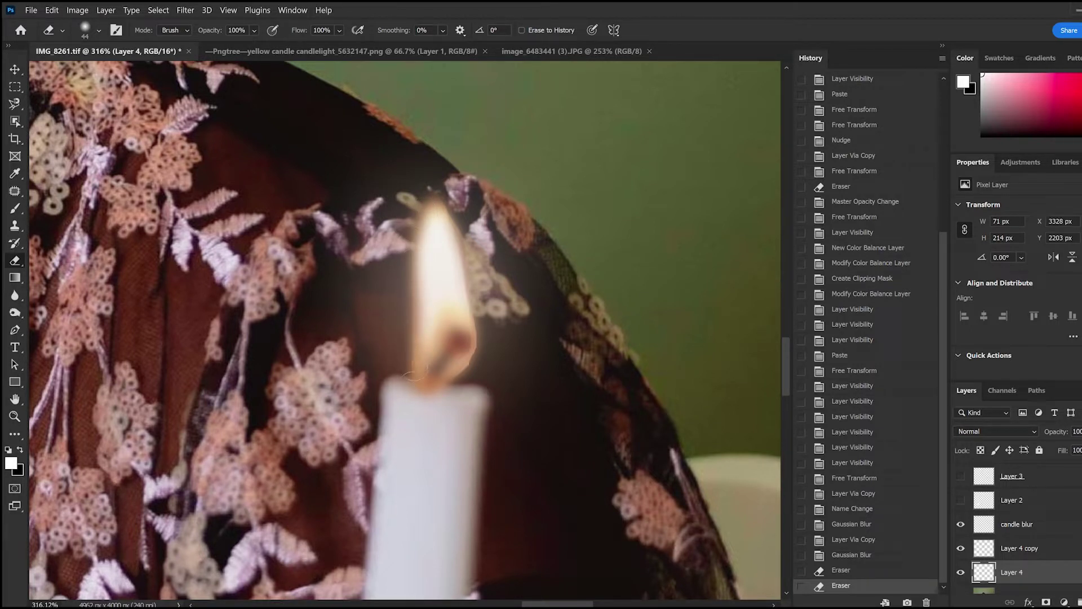
pyautogui.click(406, 372)
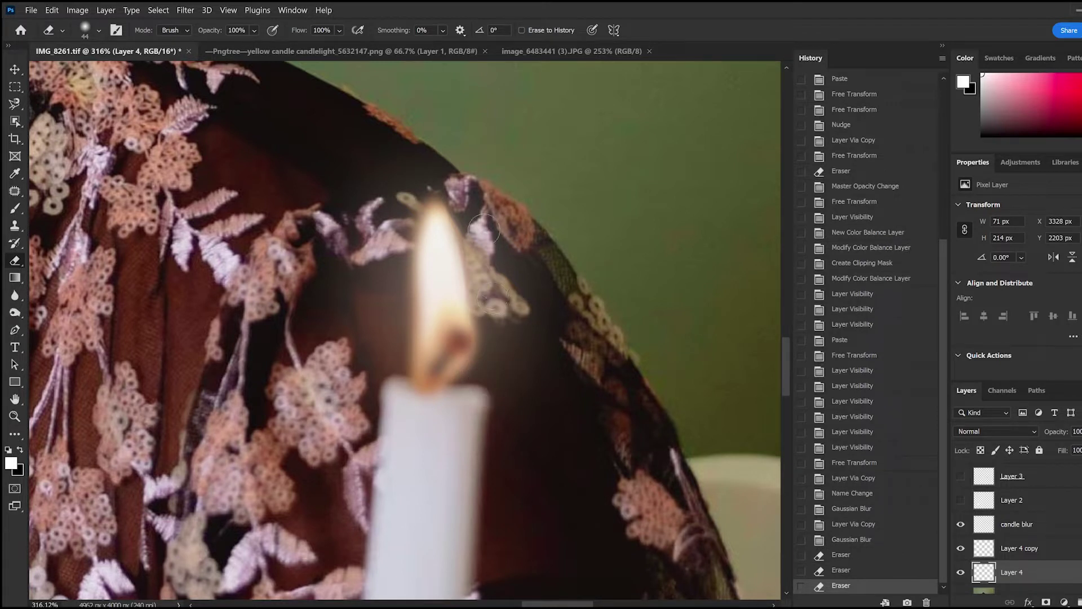
pyautogui.click(494, 317)
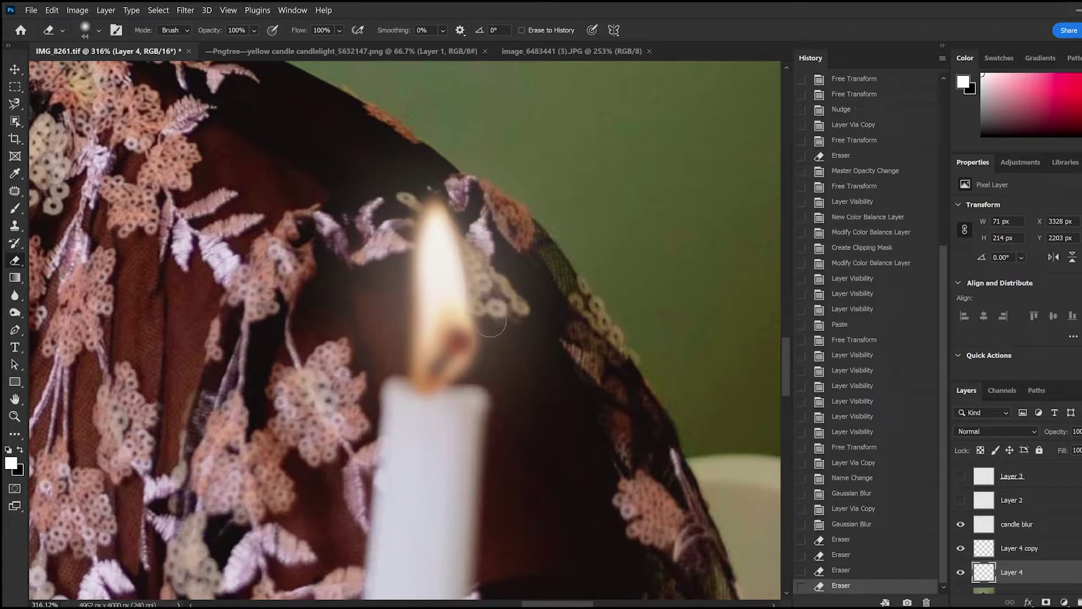
pyautogui.click(467, 202)
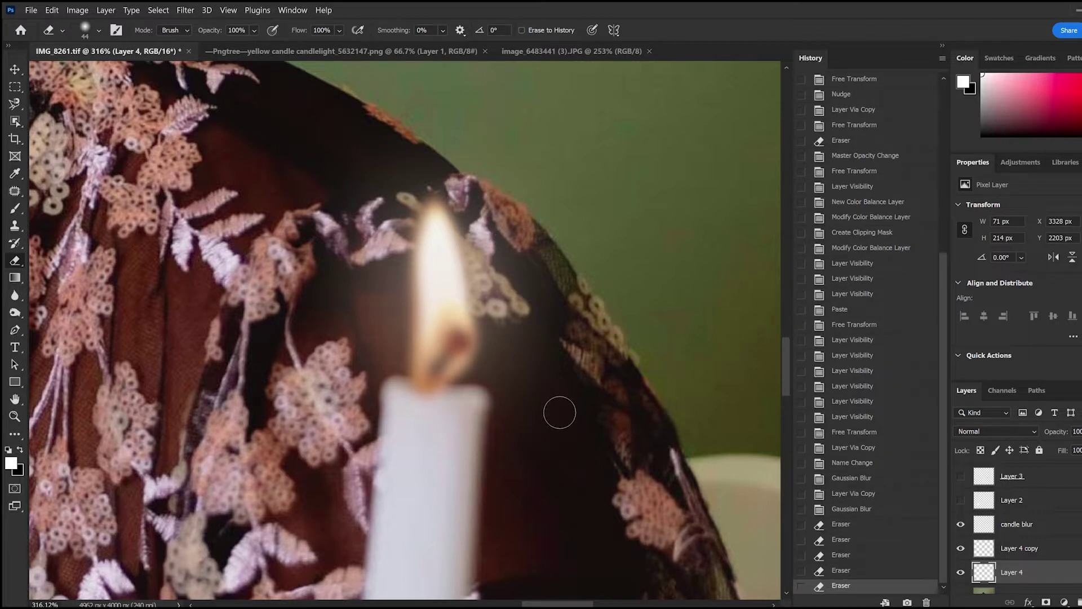
pyautogui.scroll(-2, 536, 355)
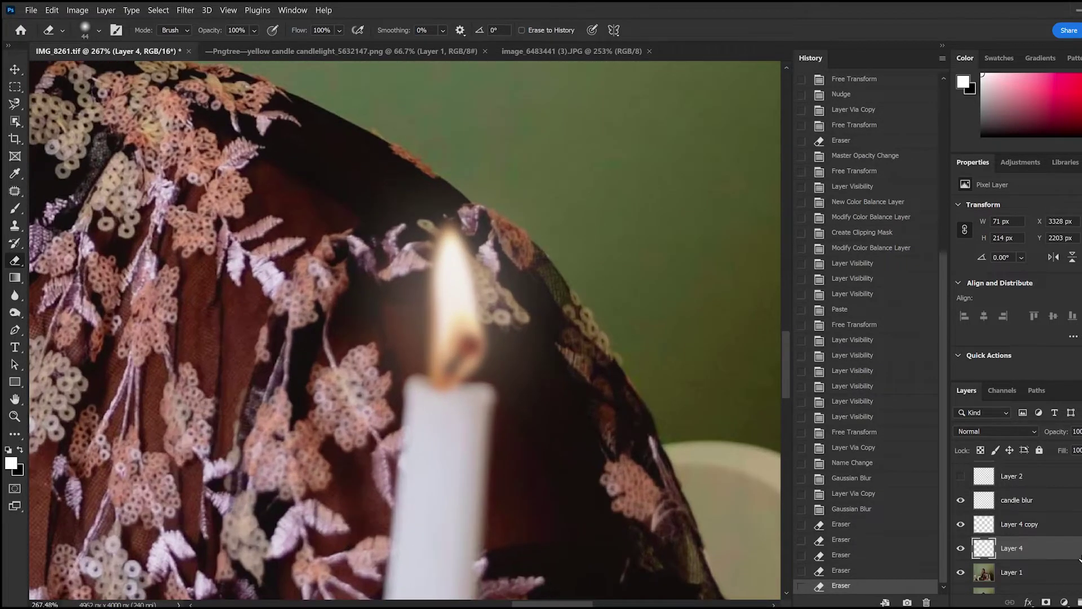
pyautogui.scroll(-1, 1066, 513)
# Set Layer 4 copy's opacity to 68%.
pyautogui.click(1065, 509)
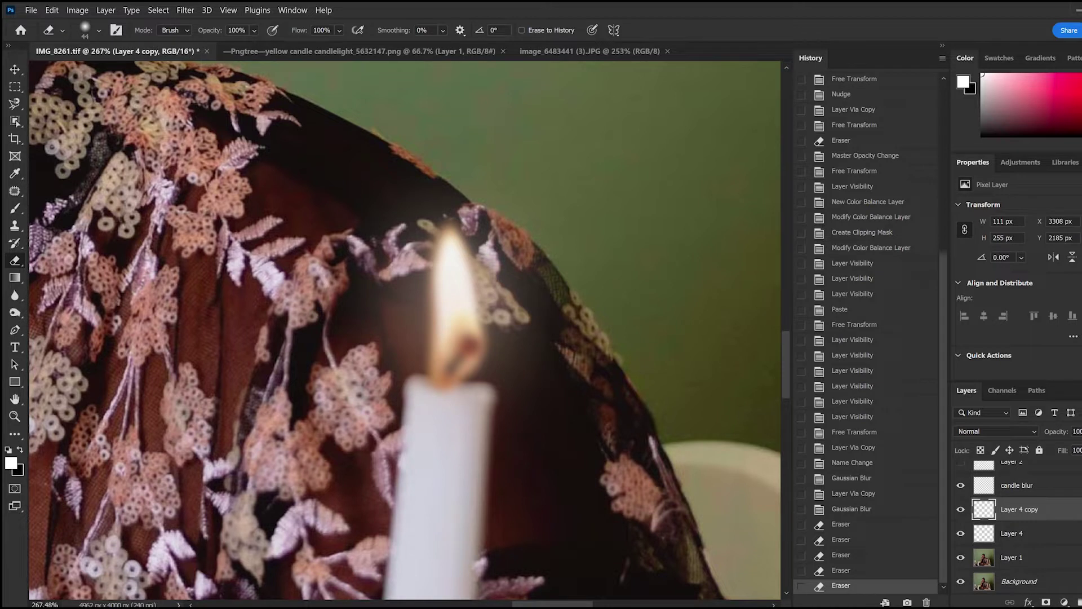
pyautogui.write('54')
pyautogui.press('Return')
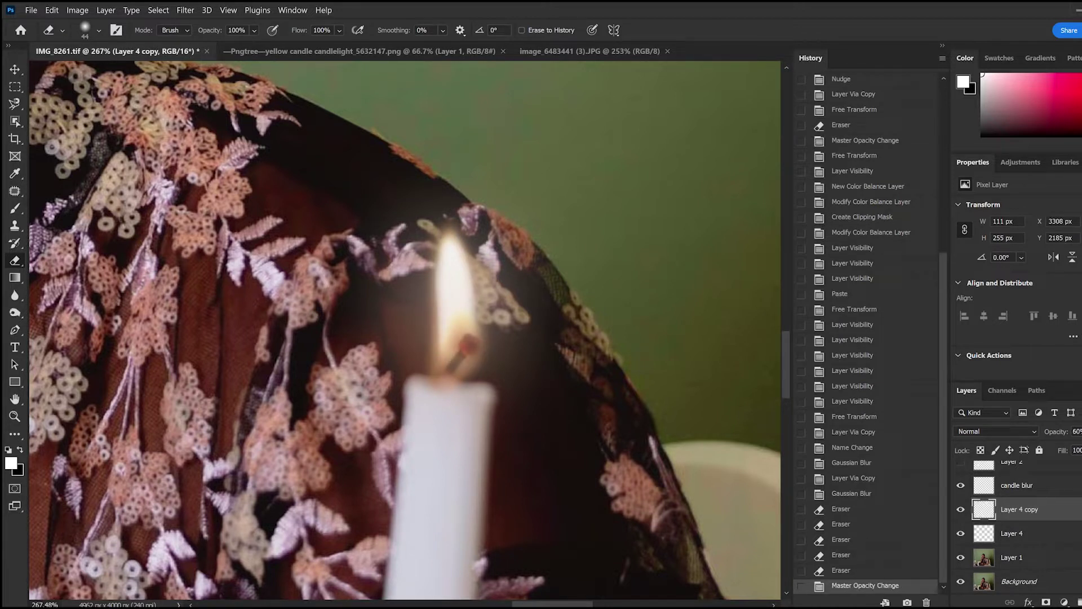
pyautogui.press('Up')
pyautogui.press('Up')
pyautogui.press('Up')
pyautogui.scroll(-2, 590, 423)
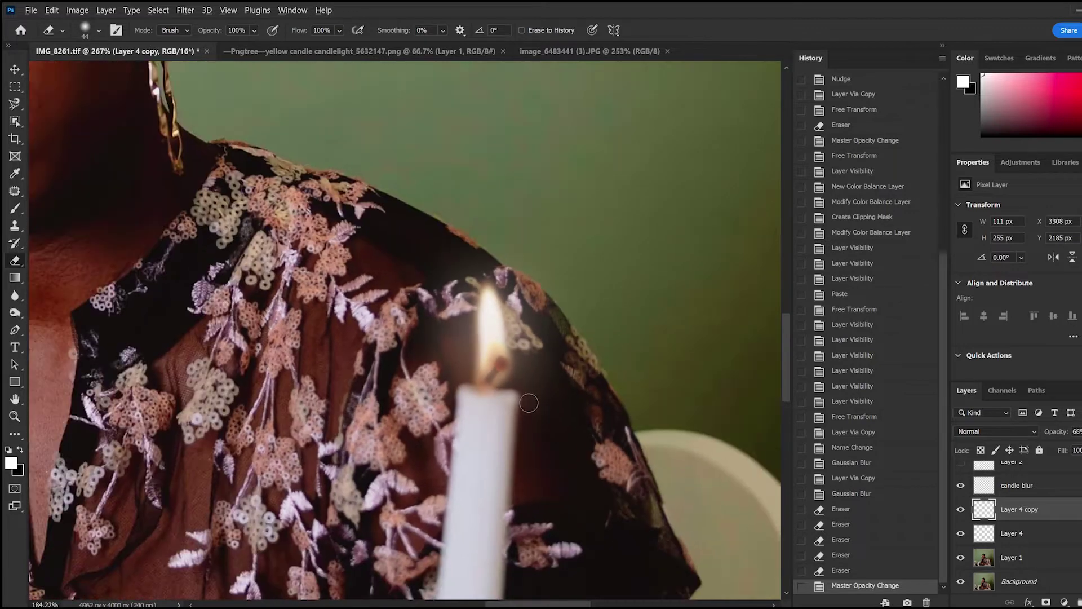
pyautogui.scroll(-2, 558, 412)
pyautogui.scroll(-2, 522, 396)
pyautogui.scroll(-2, 521, 397)
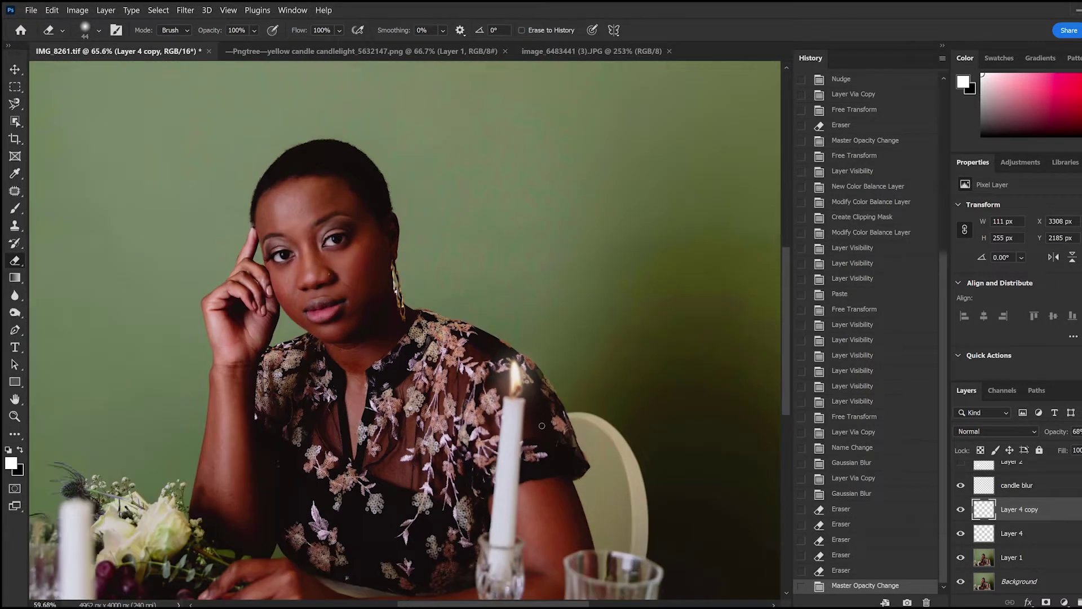
pyautogui.scroll(-1, 541, 417)
pyautogui.scroll(3, 533, 407)
pyautogui.scroll(2, 534, 407)
pyautogui.scroll(2, 535, 408)
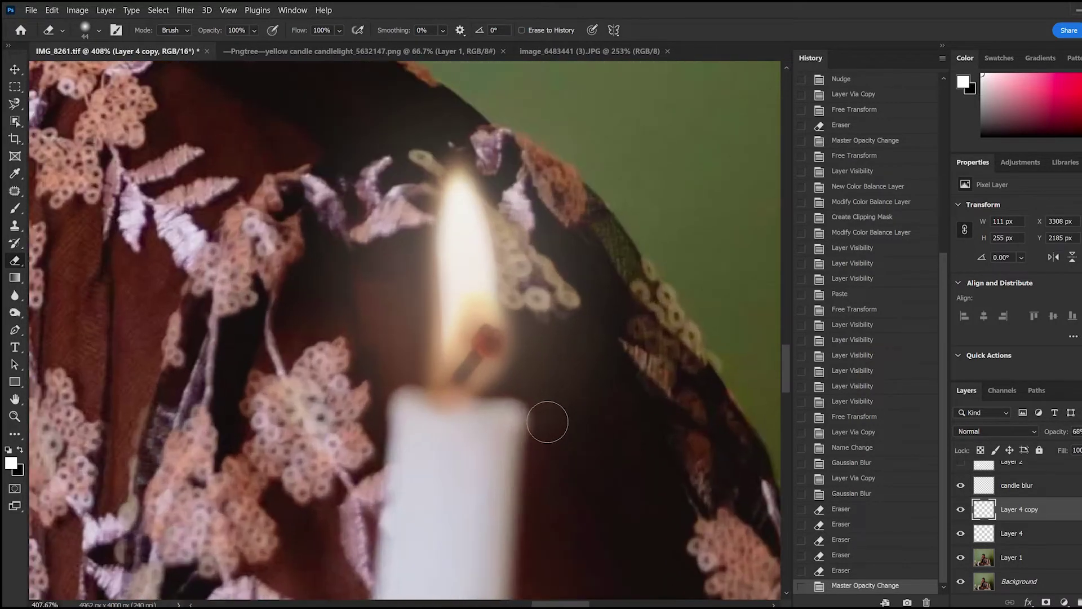
pyautogui.scroll(1, 539, 406)
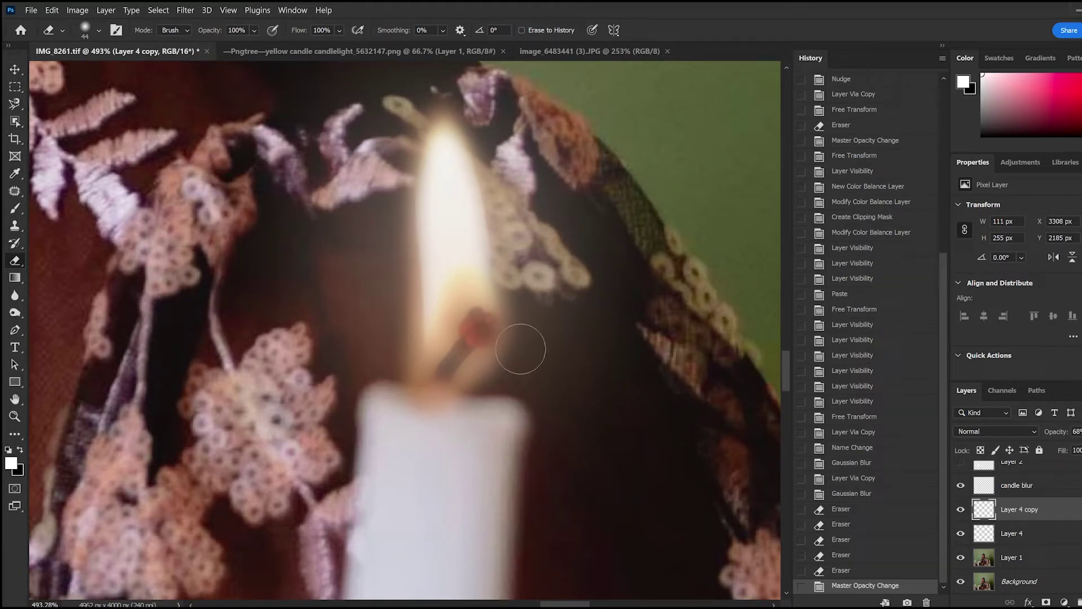
pyautogui.scroll(-1, 555, 421)
pyautogui.scroll(-1, 555, 422)
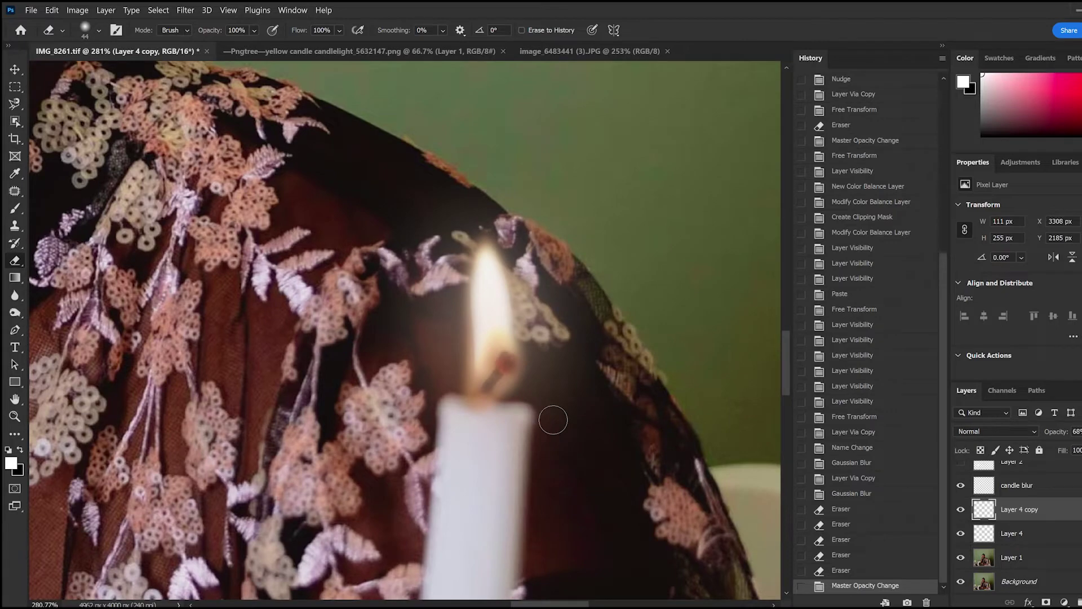
pyautogui.scroll(-8, 553, 420)
pyautogui.scroll(-2, 556, 442)
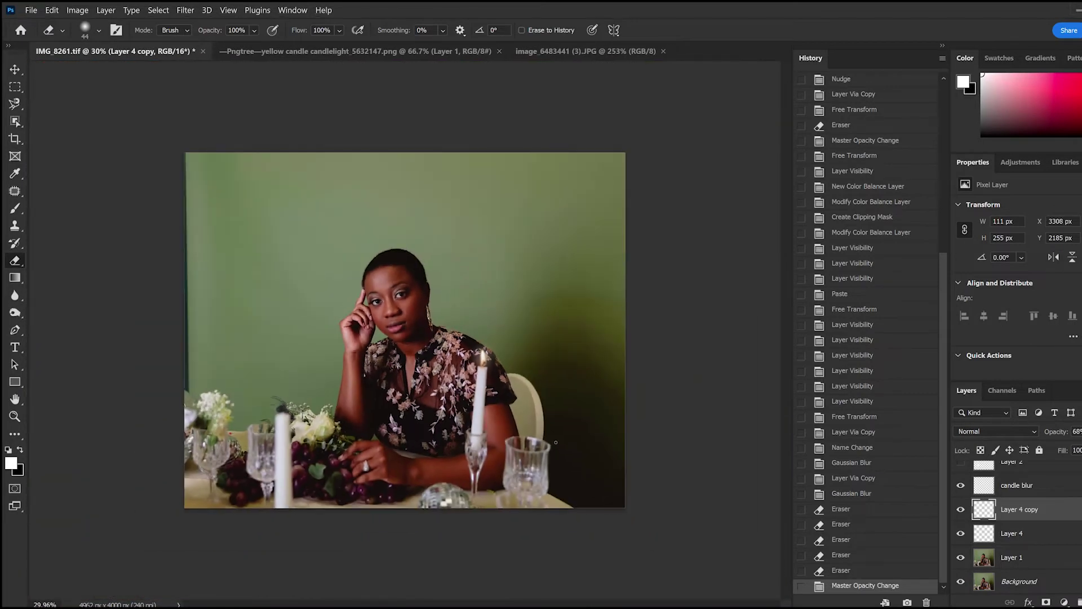
pyautogui.scroll(2, 555, 442)
pyautogui.scroll(3, 554, 434)
pyautogui.scroll(2, 553, 417)
pyautogui.scroll(3, 550, 399)
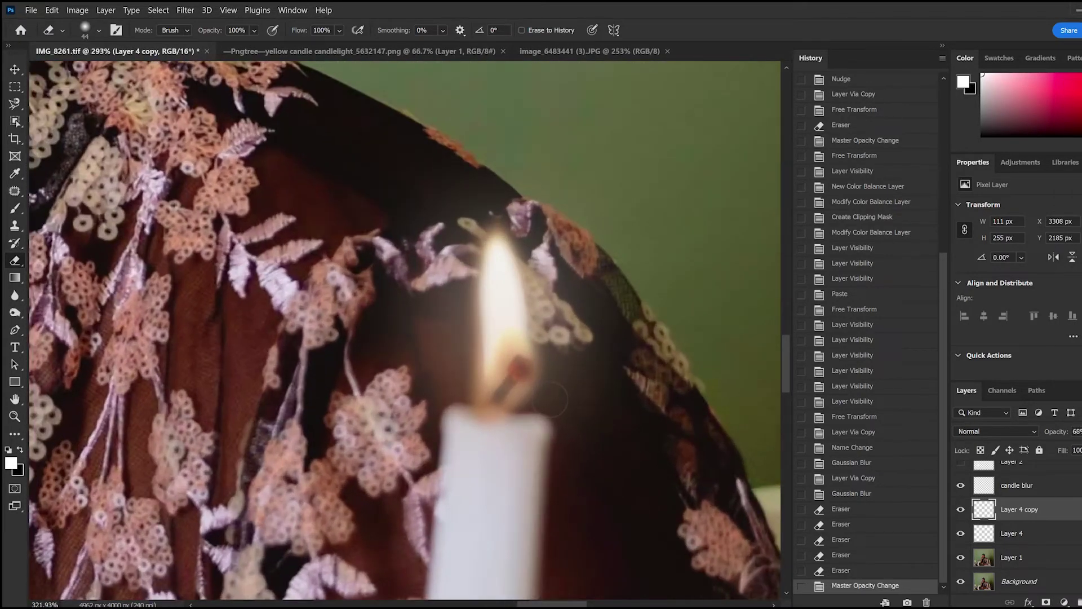
pyautogui.scroll(3, 551, 399)
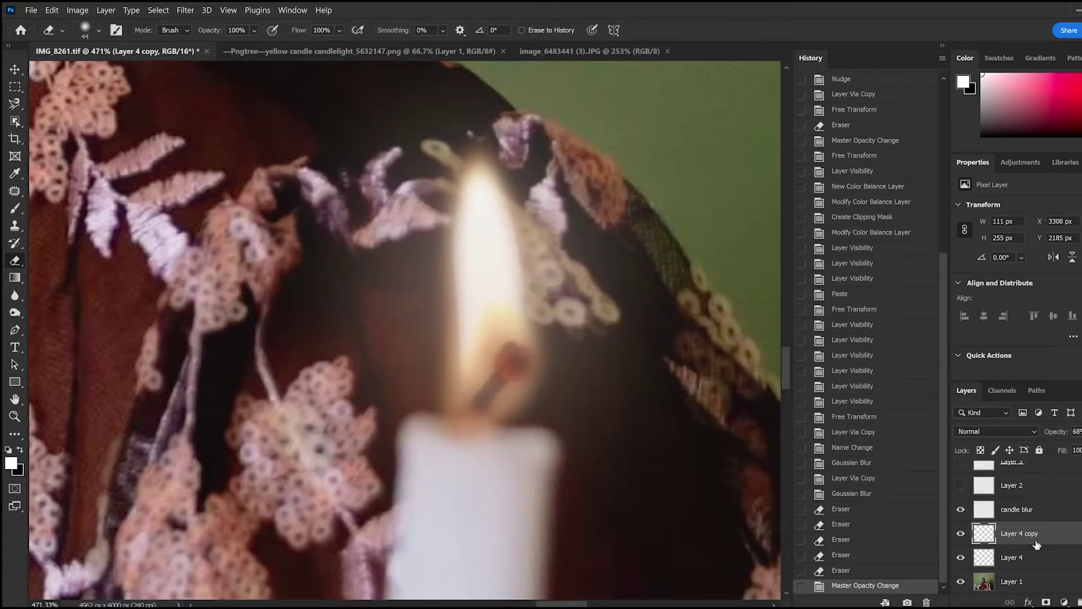
# Duplicate the candle blur and Layer 4 flame layers and hide the backup copies.
pyautogui.scroll(1, 1036, 524)
pyautogui.keyDown('shift'); pyautogui.click(1039, 509); pyautogui.keyUp('shift')
pyautogui.hotkey('ctrl', 'e')
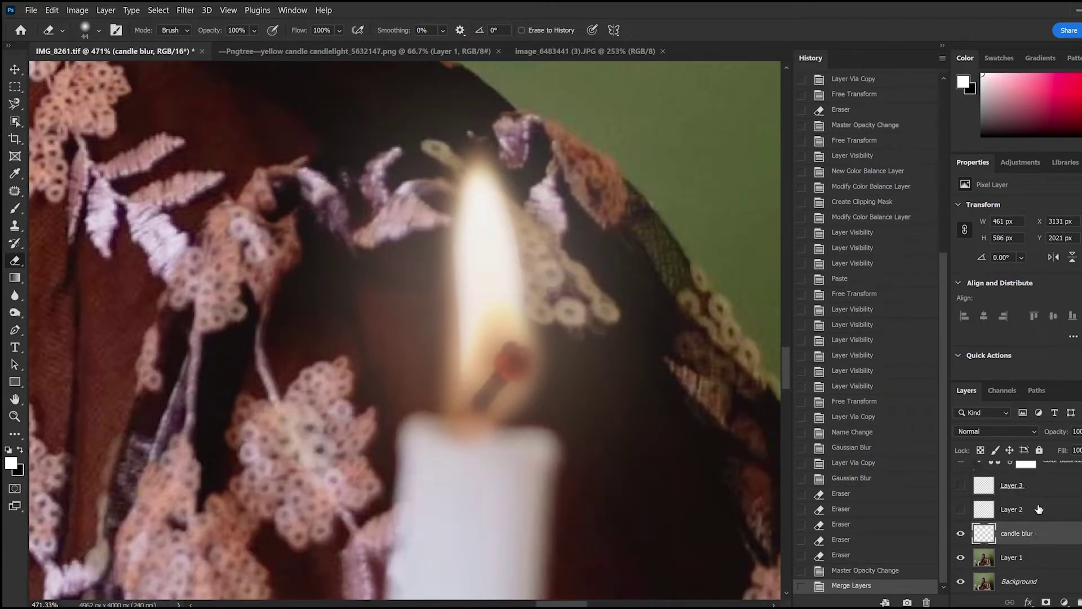
pyautogui.hotkey('ctrl', 'z')
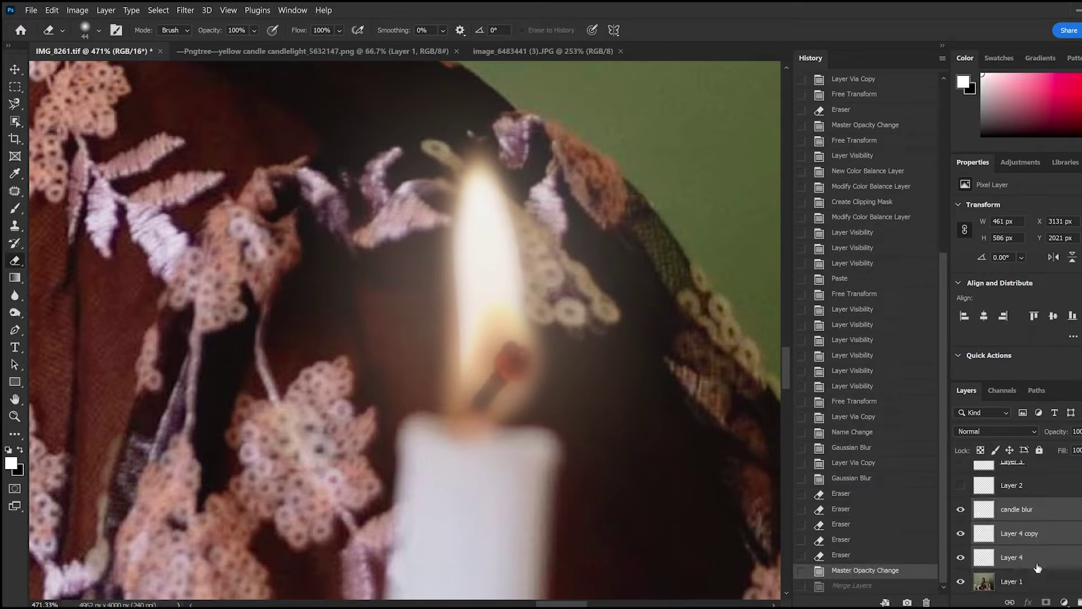
pyautogui.hotkey('ctrl', 'j')
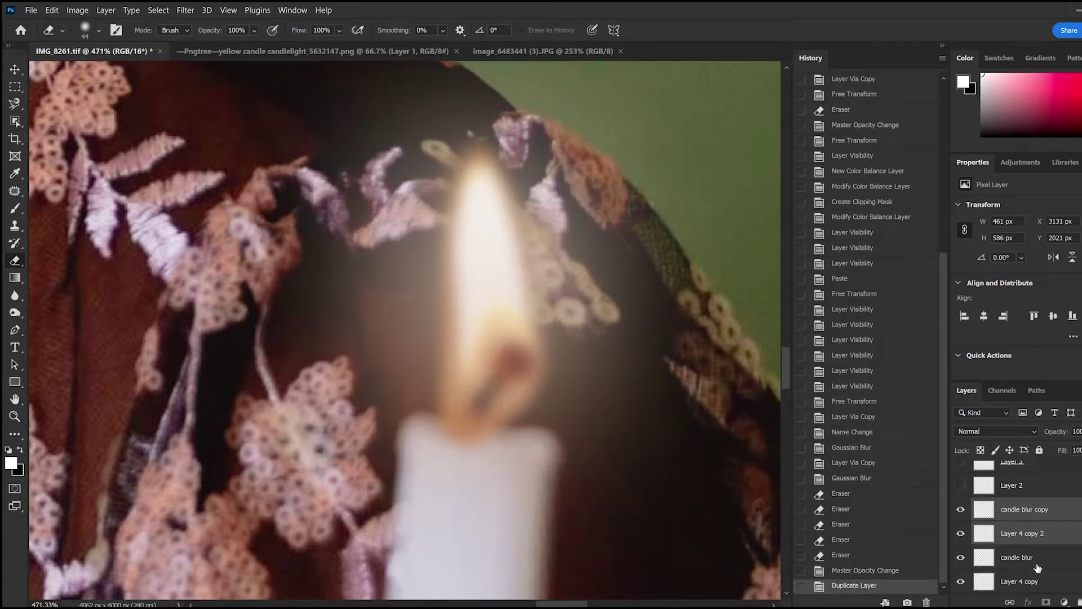
pyautogui.scroll(-1, 1046, 559)
pyautogui.scroll(1, 1054, 554)
pyautogui.hotkey('ctrl', 'z')
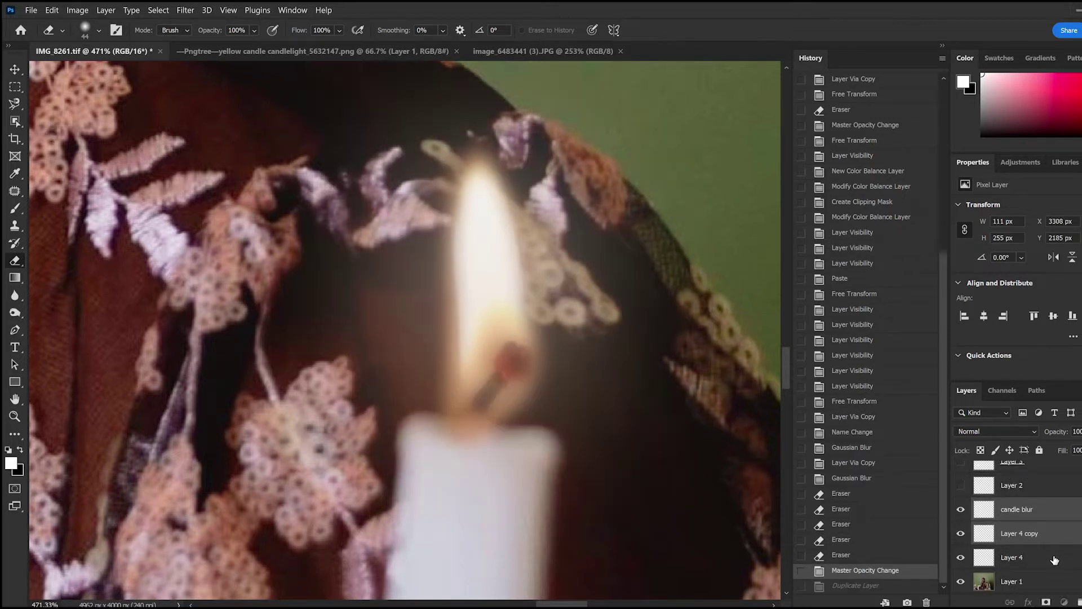
pyautogui.click(1055, 559)
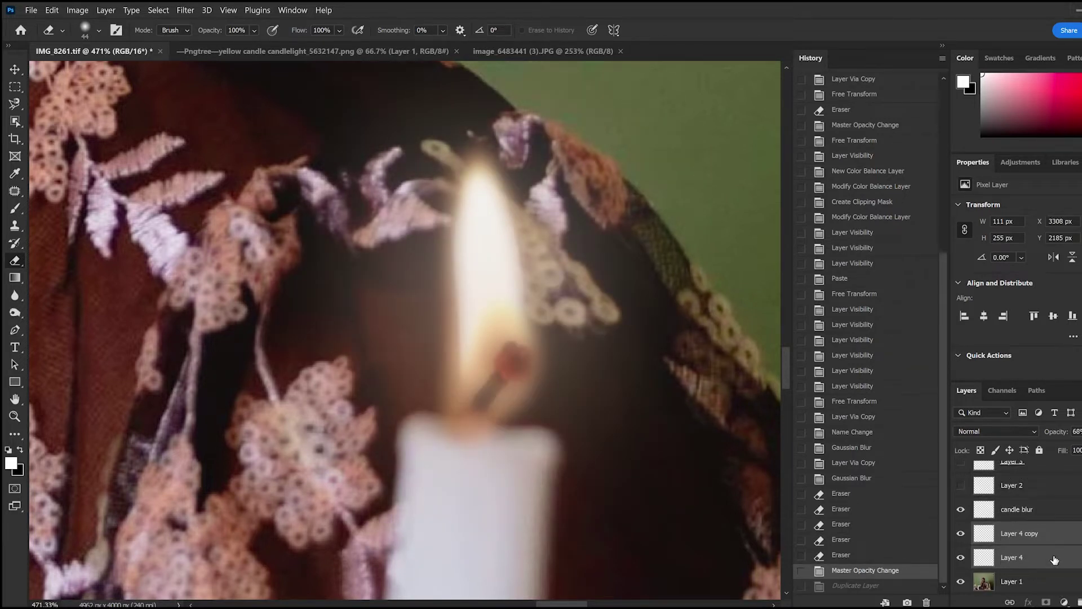
pyautogui.click(1039, 511)
pyautogui.hotkey('ctrl', 'shift', 'z')
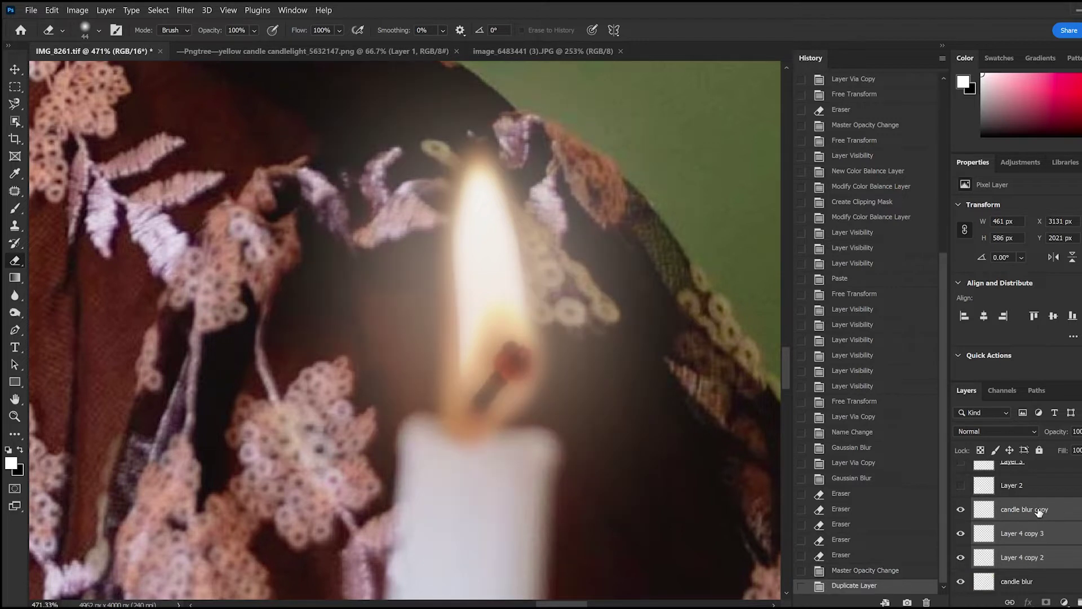
pyautogui.click(960, 509)
pyautogui.click(960, 533)
pyautogui.click(960, 557)
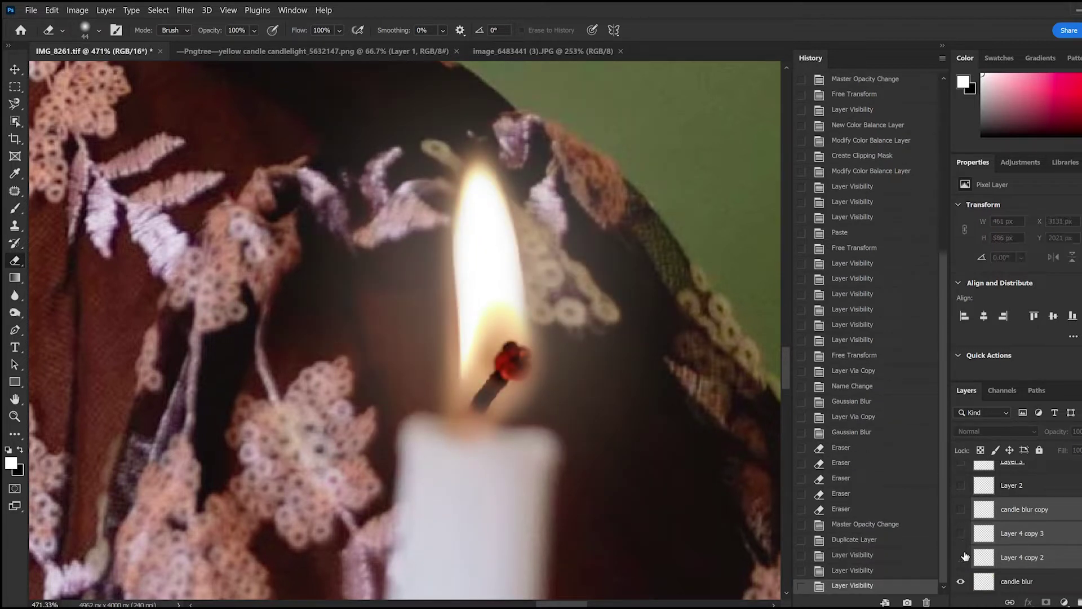
# Delete Layer 2, keeping Layer 3 hidden.
pyautogui.scroll(1, 1062, 528)
pyautogui.click(961, 509)
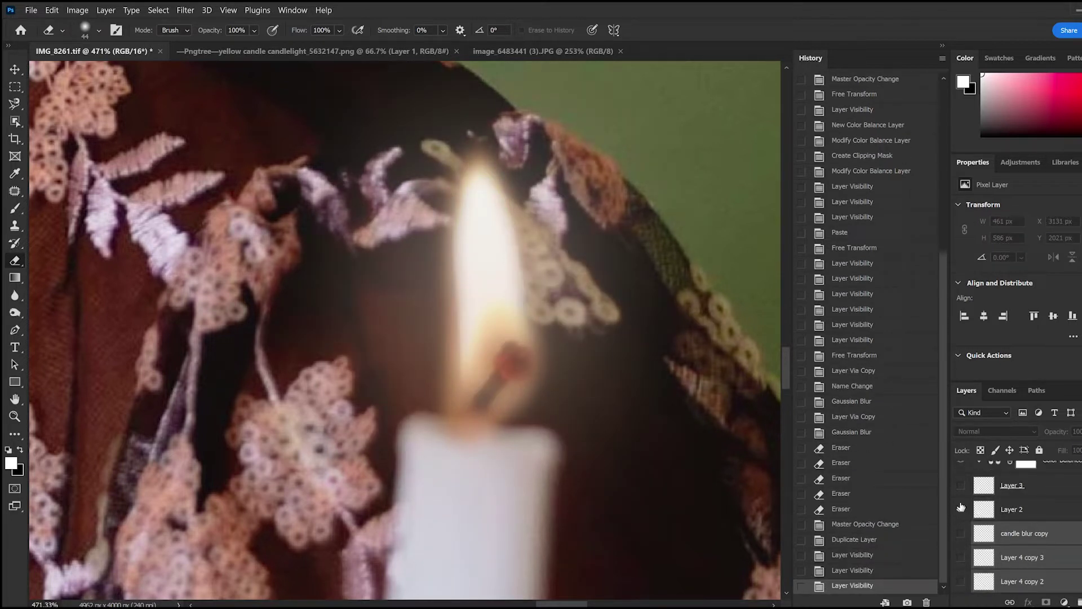
pyautogui.click(960, 509)
pyautogui.click(1046, 509)
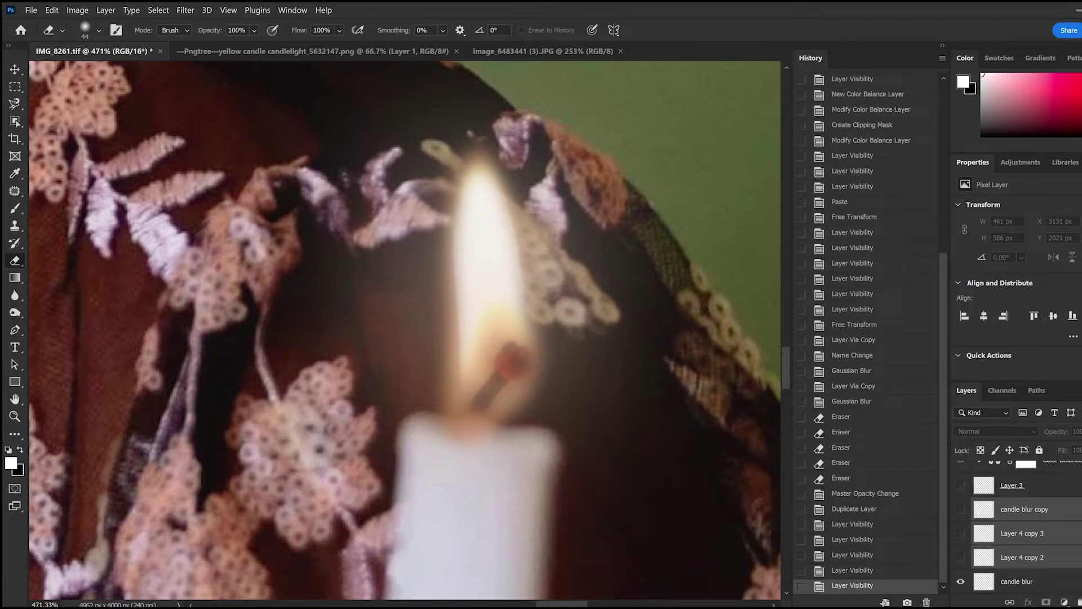
pyautogui.press('Delete')
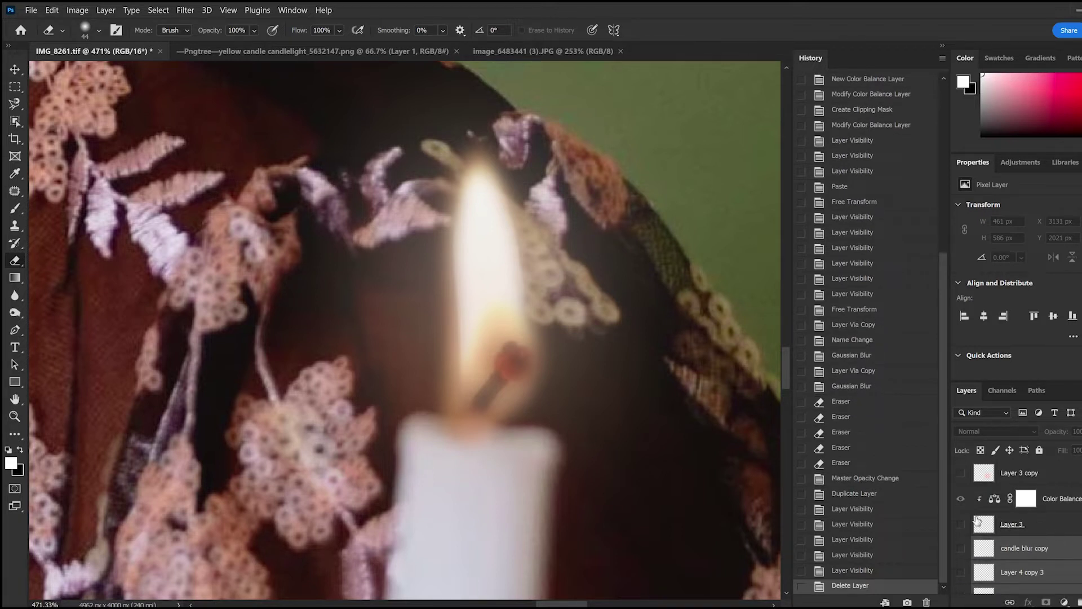
pyautogui.click(960, 524)
pyautogui.click(960, 524)
# Merge candle blur, Layer 4 copy and Layer 4 into a single candle blur layer.
pyautogui.scroll(-1, 1040, 553)
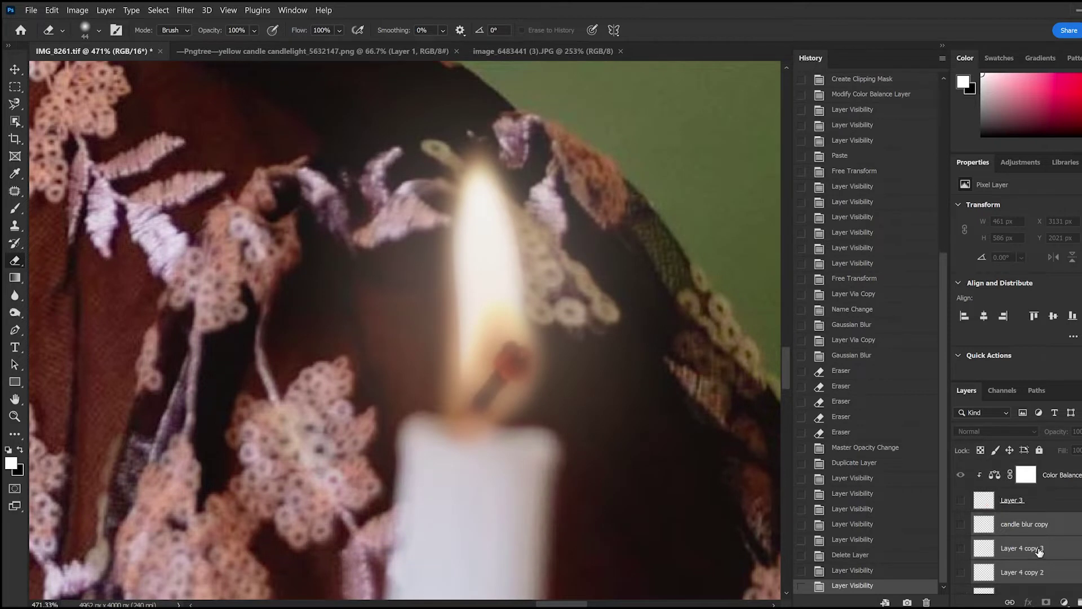
pyautogui.scroll(-1, 1043, 565)
pyautogui.scroll(-1, 1046, 578)
pyautogui.scroll(-1, 1043, 569)
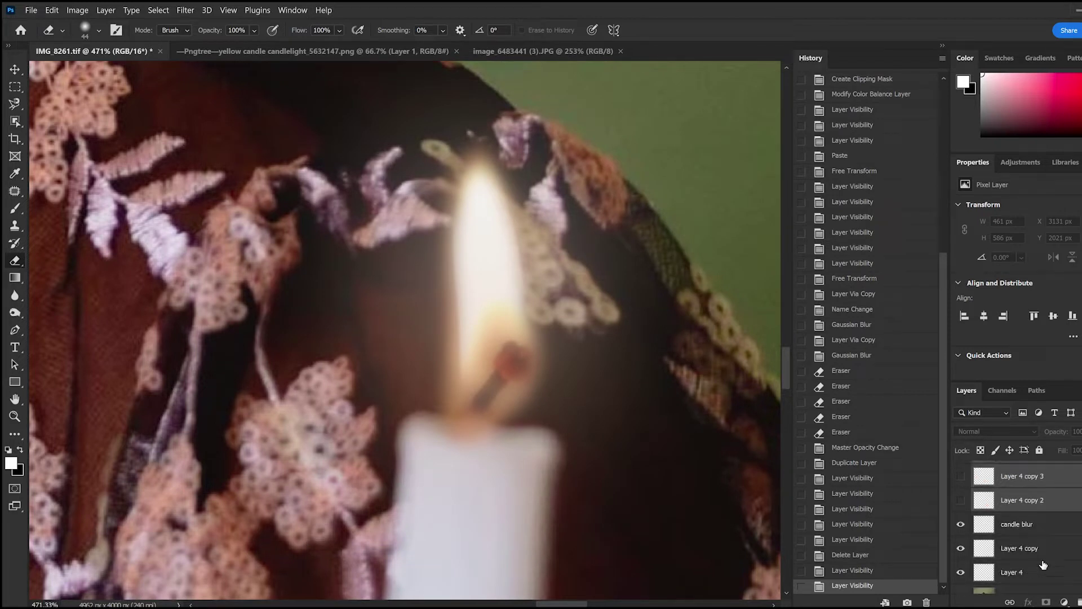
pyautogui.scroll(-1, 1040, 561)
pyautogui.click(1032, 547)
pyautogui.keyDown('shift'); pyautogui.click(1026, 500); pyautogui.keyUp('shift')
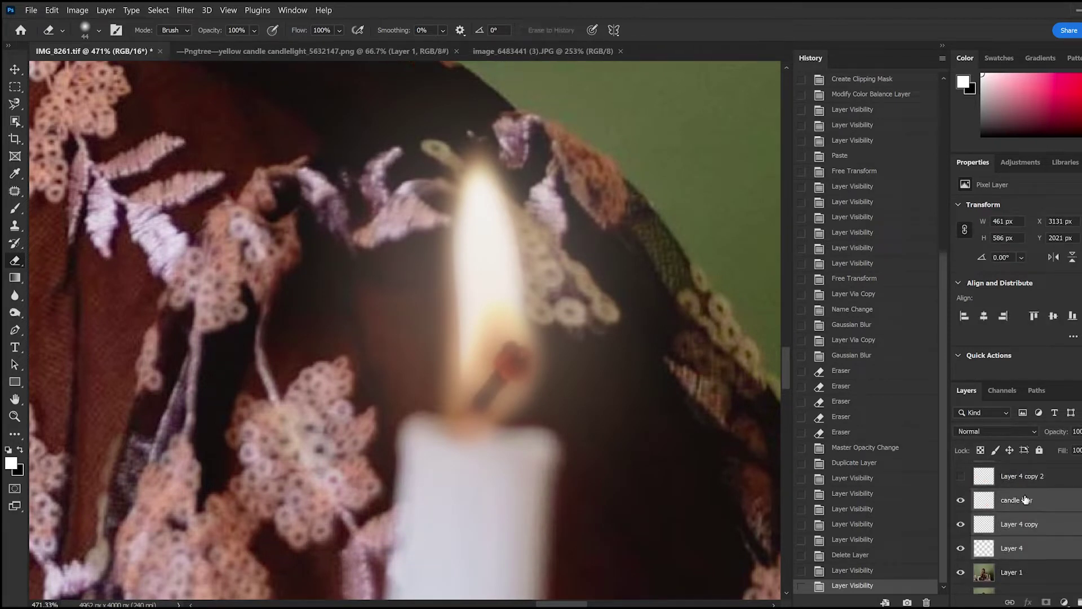
pyautogui.hotkey('ctrl', 'e')
pyautogui.doubleClick(1026, 533)
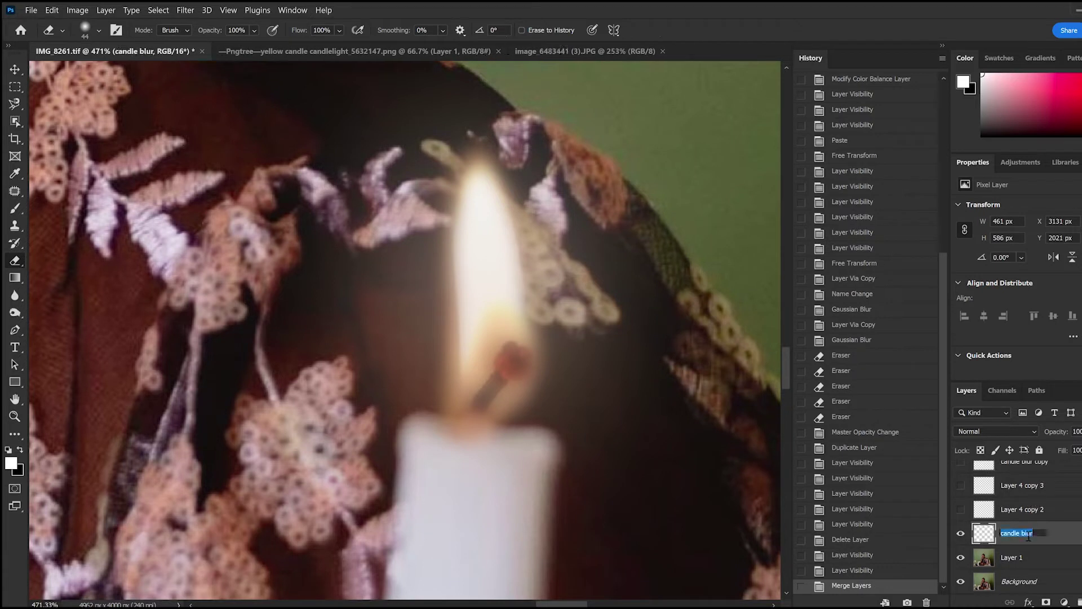
pyautogui.click(1036, 536)
pyautogui.press('Return')
pyautogui.click(961, 512)
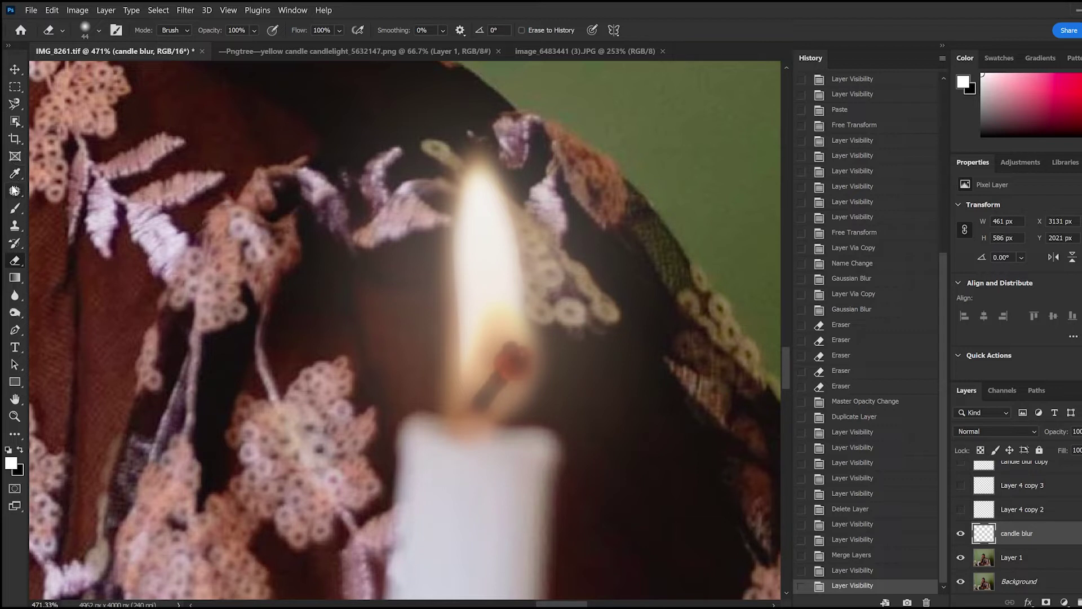
# Outline the wick on the candle blur layer with the Magnetic Lasso.
pyautogui.click(13, 105)
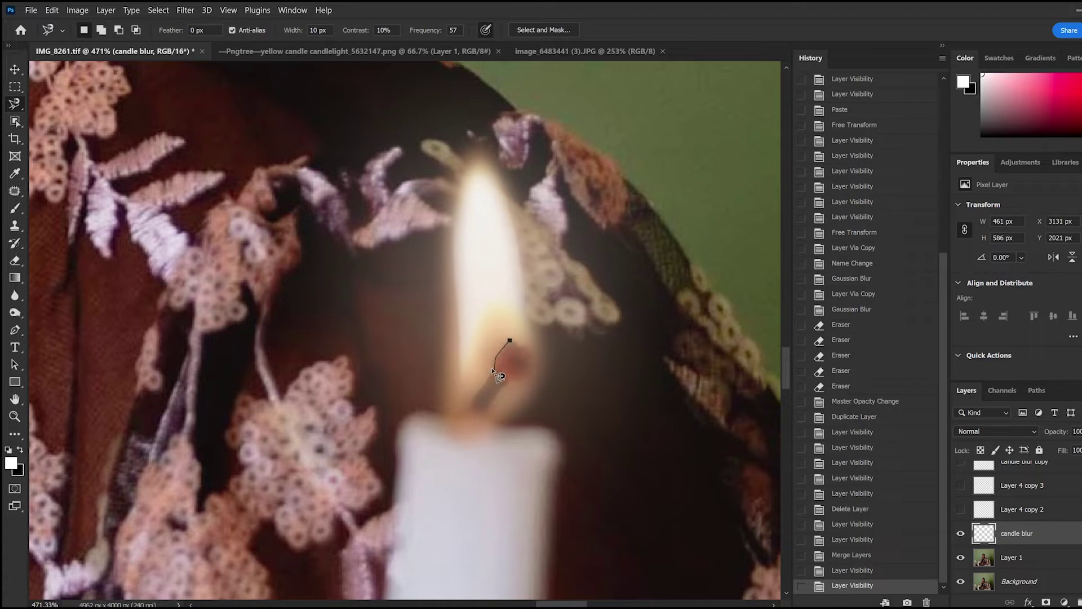
pyautogui.click(485, 418)
pyautogui.click(526, 379)
pyautogui.click(529, 346)
pyautogui.click(506, 339)
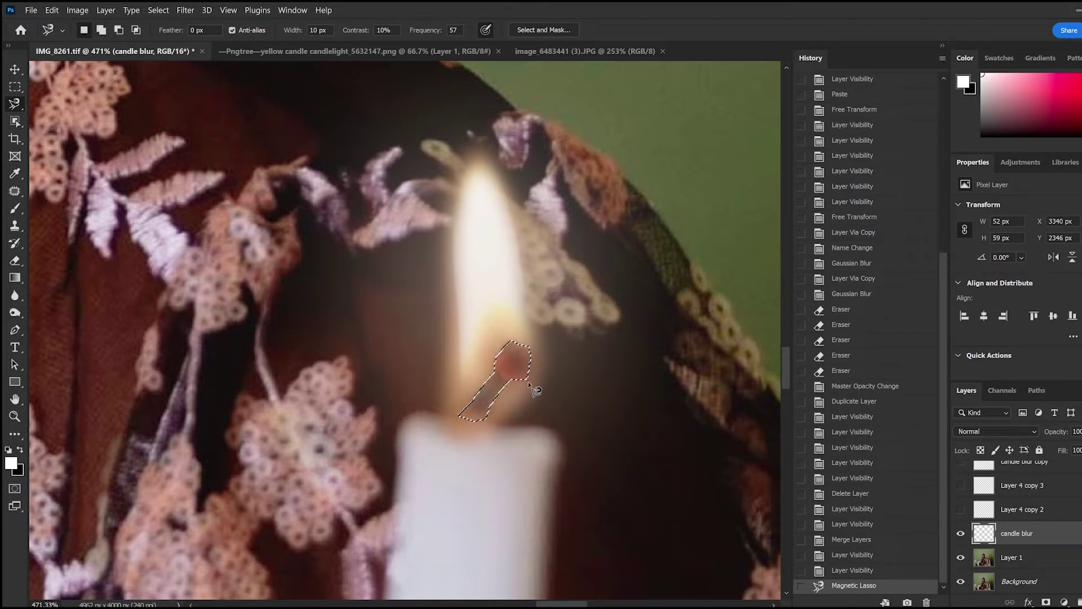
# Scale the selected wick to about 88% toward the candle top and deselect.
pyautogui.hotkey('ctrl', 't')
pyautogui.moveTo(530, 341); pyautogui.dragTo(497, 393)
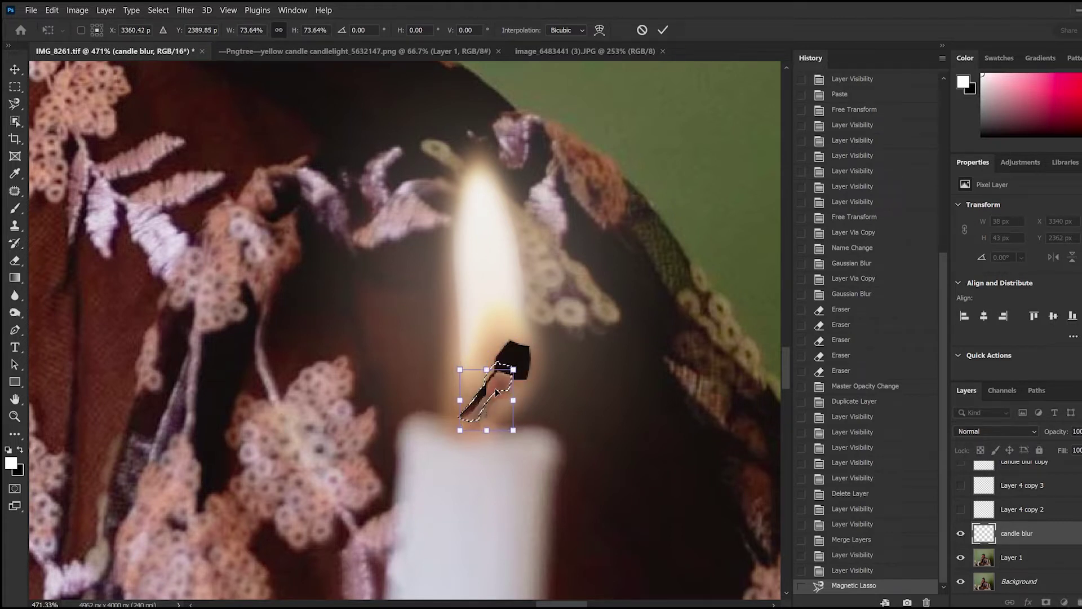
pyautogui.press('Return')
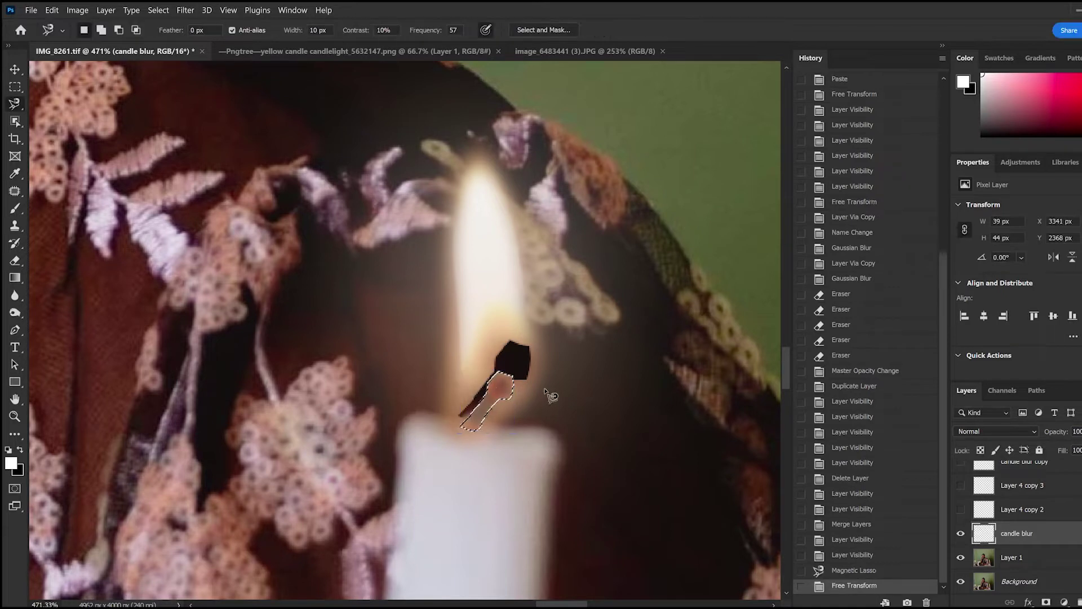
pyautogui.scroll(-2, 550, 427)
pyautogui.scroll(-2, 550, 427)
pyautogui.hotkey('ctrl', 'd')
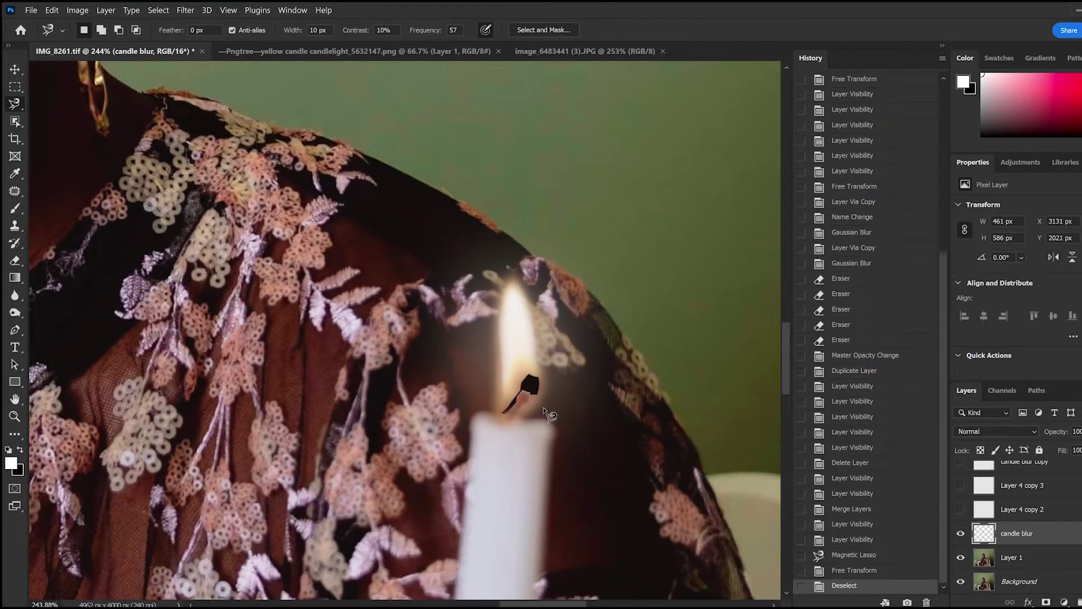
pyautogui.scroll(3, 546, 404)
pyautogui.scroll(3, 545, 404)
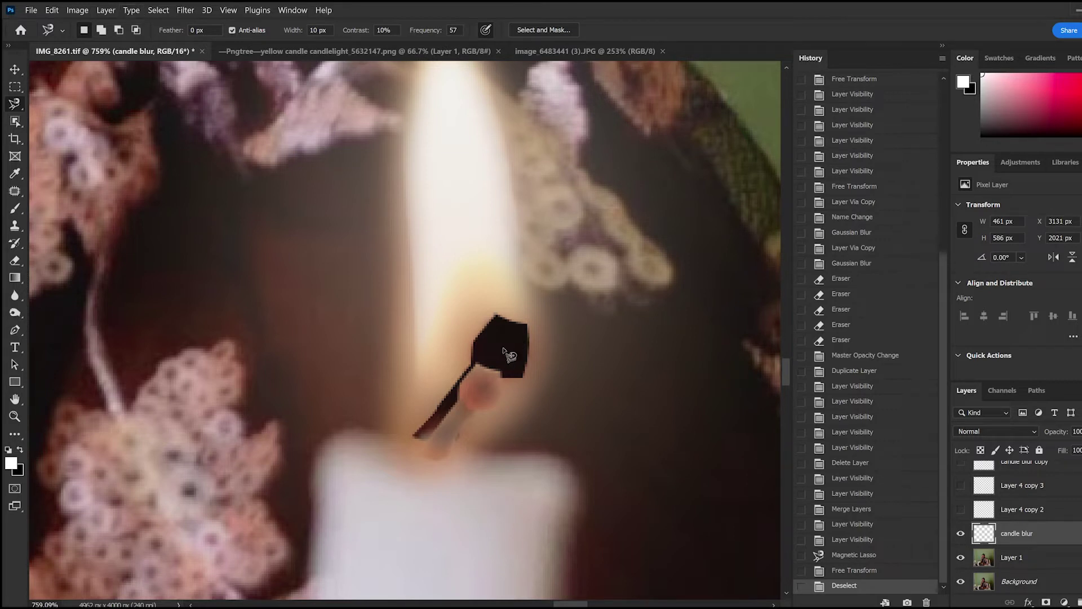
pyautogui.click(961, 534)
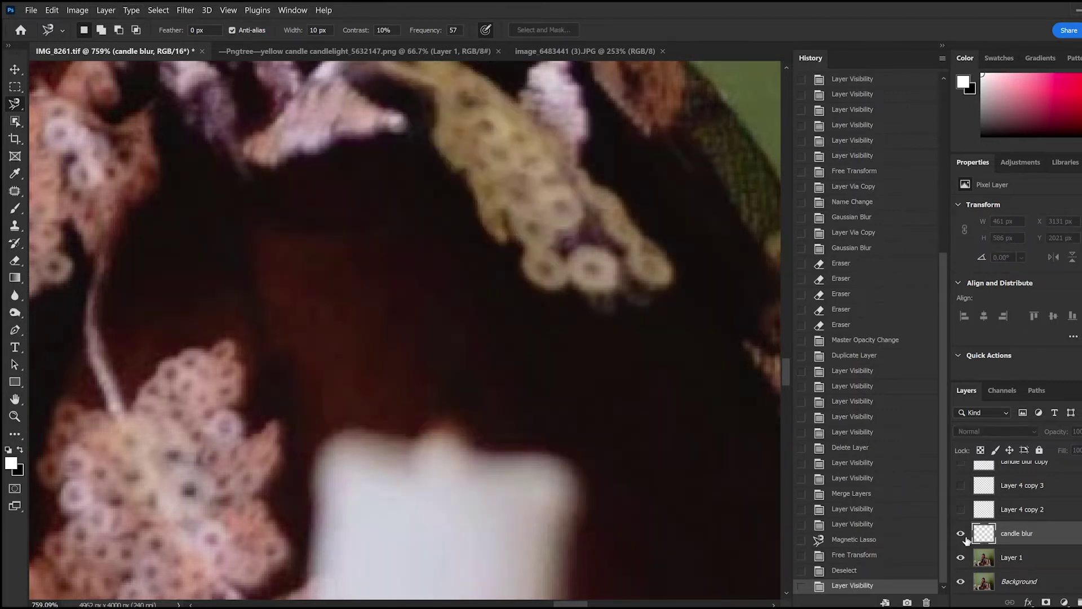
pyautogui.click(1012, 558)
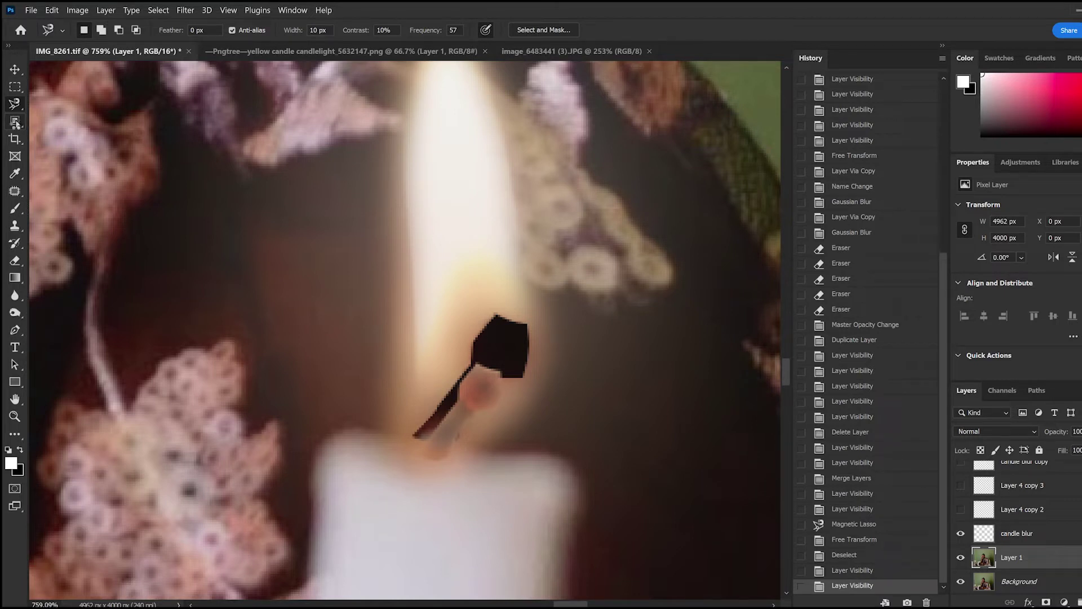
# Try a Quick Selection over the dark wick blob, then clear it.
pyautogui.click(16, 123)
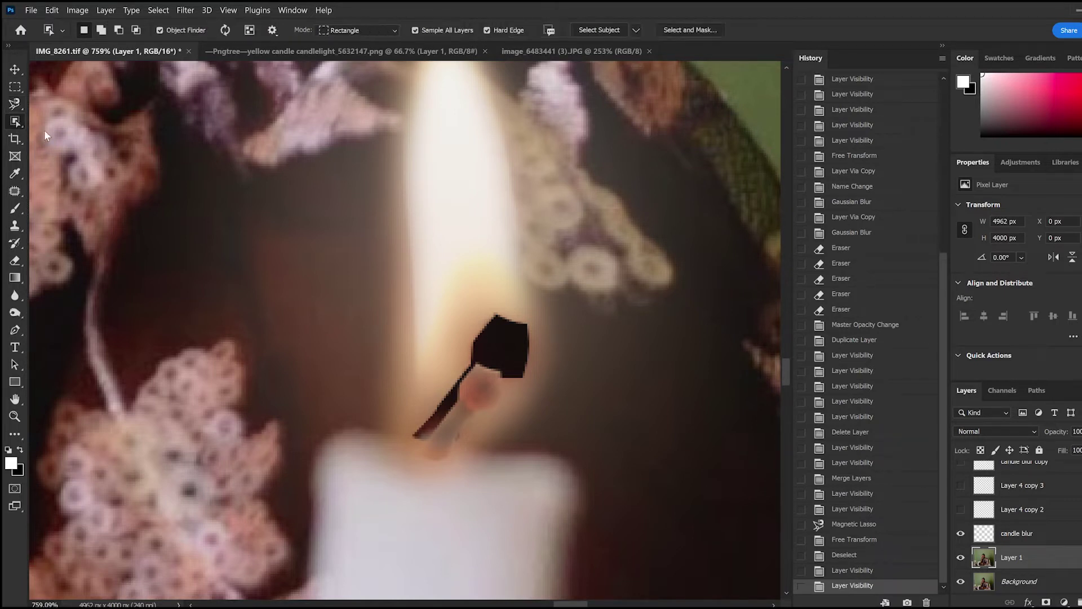
pyautogui.hotkey('shift', 'w')
pyautogui.moveTo(496, 343); pyautogui.dragTo(512, 343)
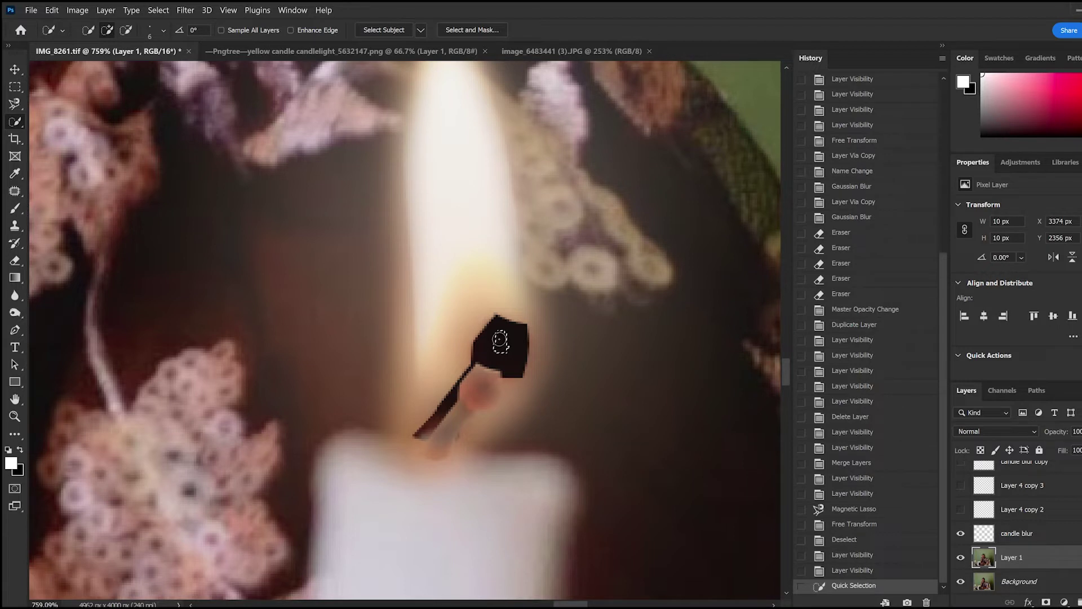
pyautogui.click(512, 343)
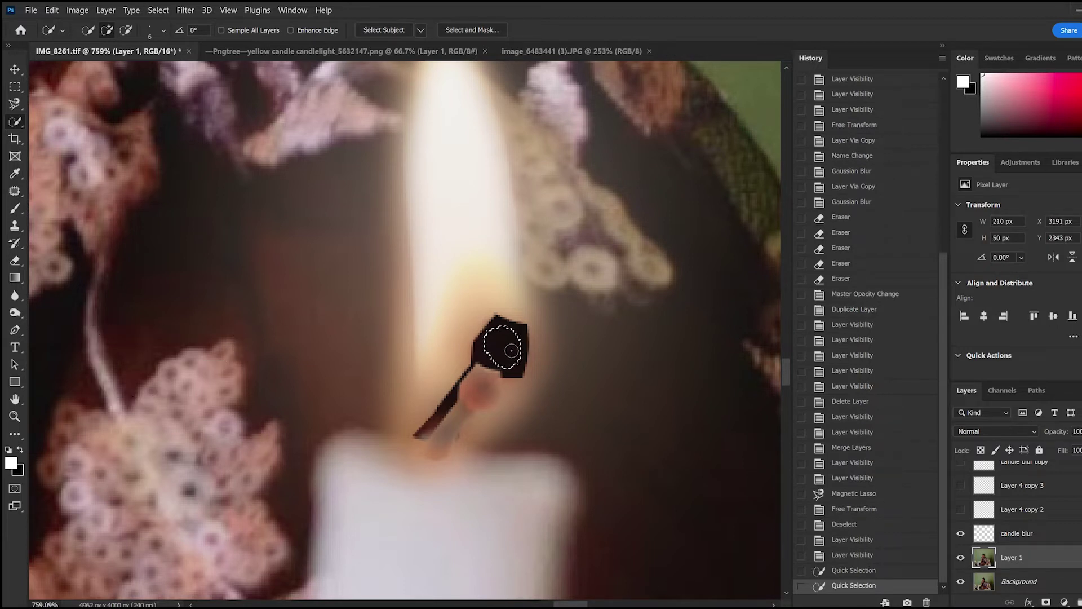
pyautogui.hotkey('ctrl', 'd')
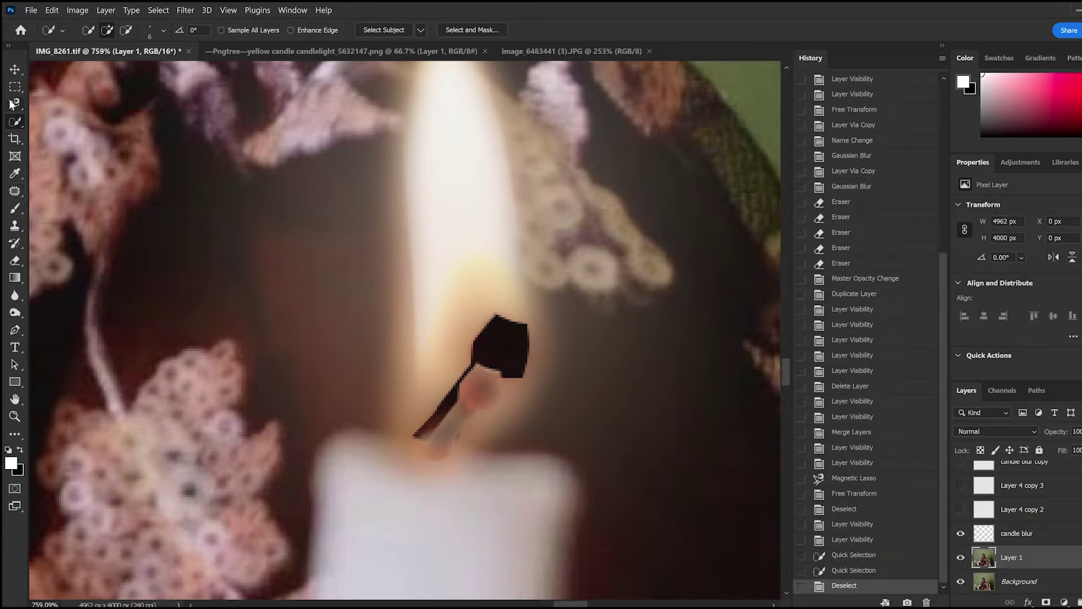
# Trace a Magnetic Lasso selection around the dark wick.
pyautogui.click(12, 105)
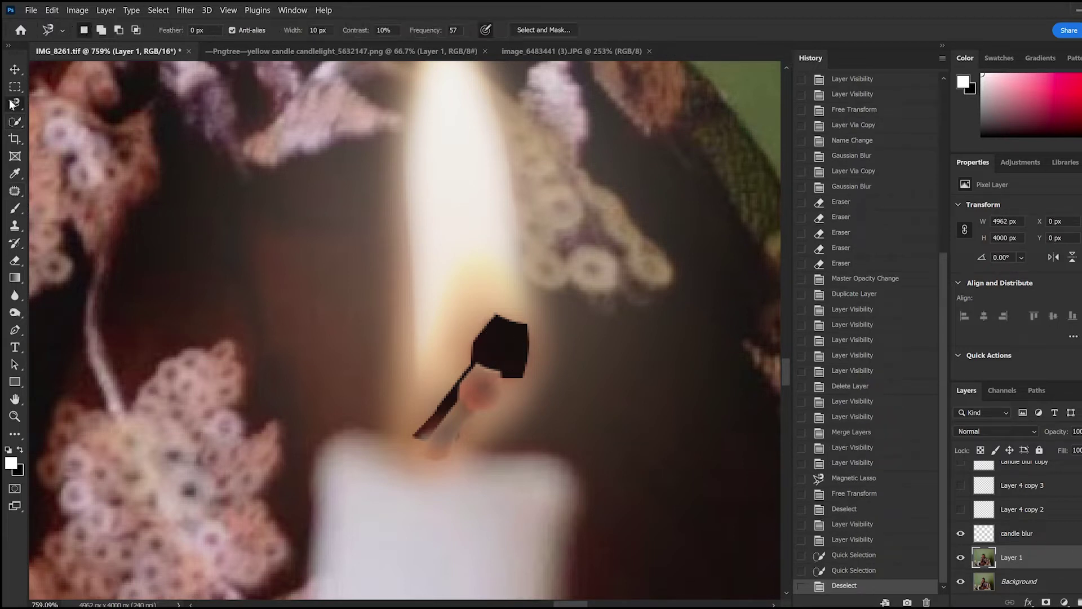
pyautogui.click(494, 313)
pyautogui.click(406, 434)
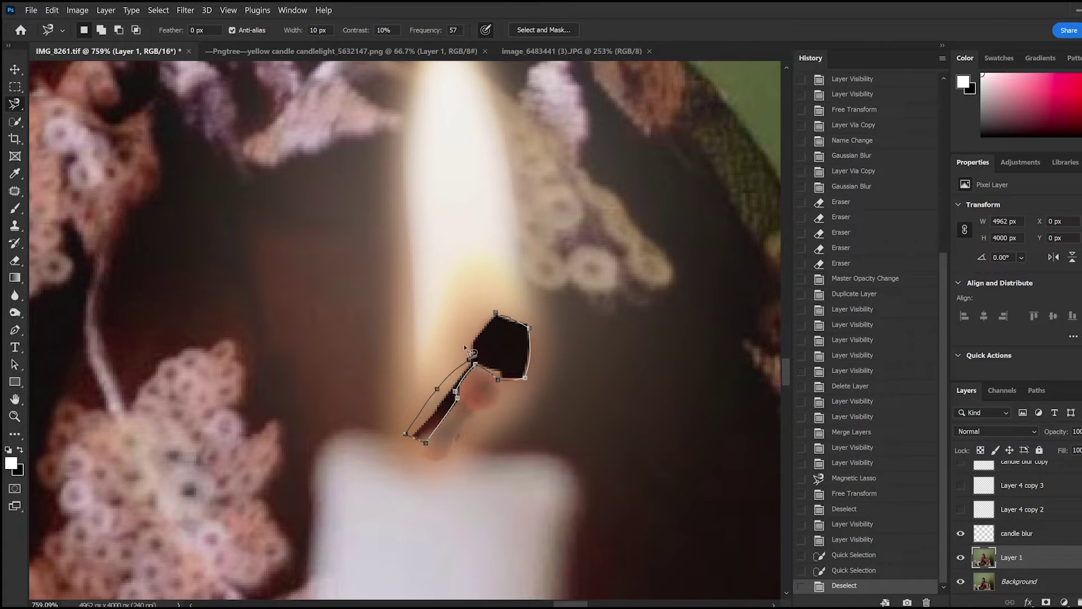
pyautogui.click(494, 314)
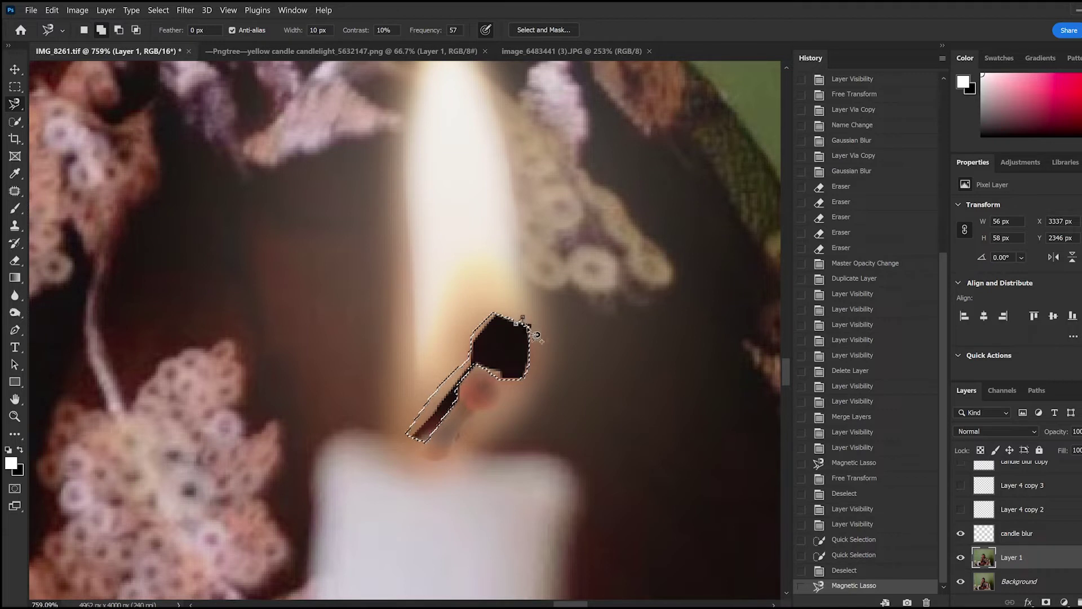
pyautogui.click(521, 335)
pyautogui.click(526, 366)
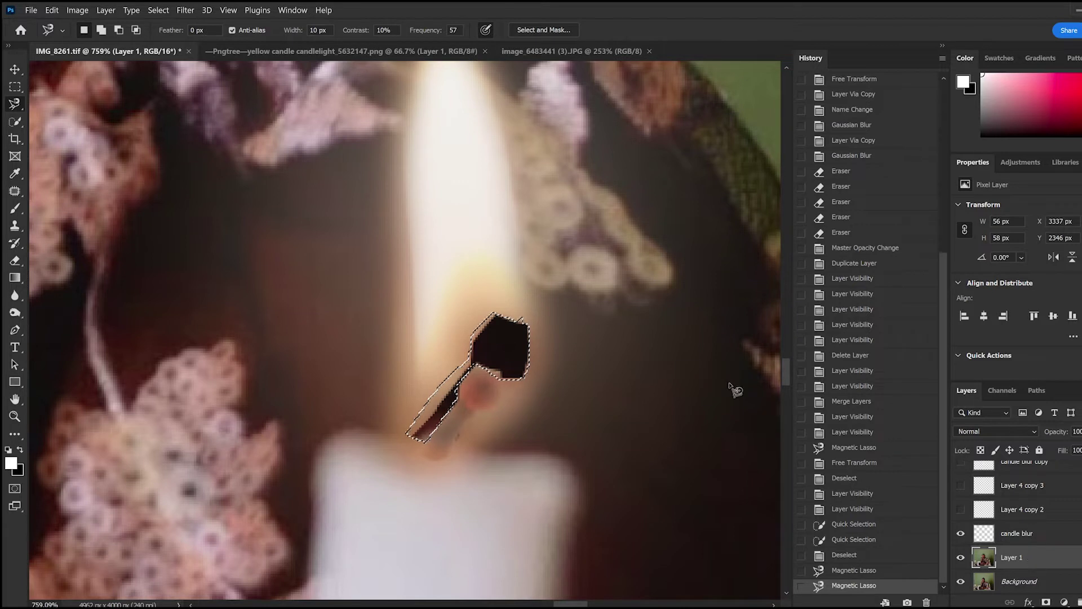
# Merge the candle blur layer with Layer 1.
pyautogui.click(1054, 533)
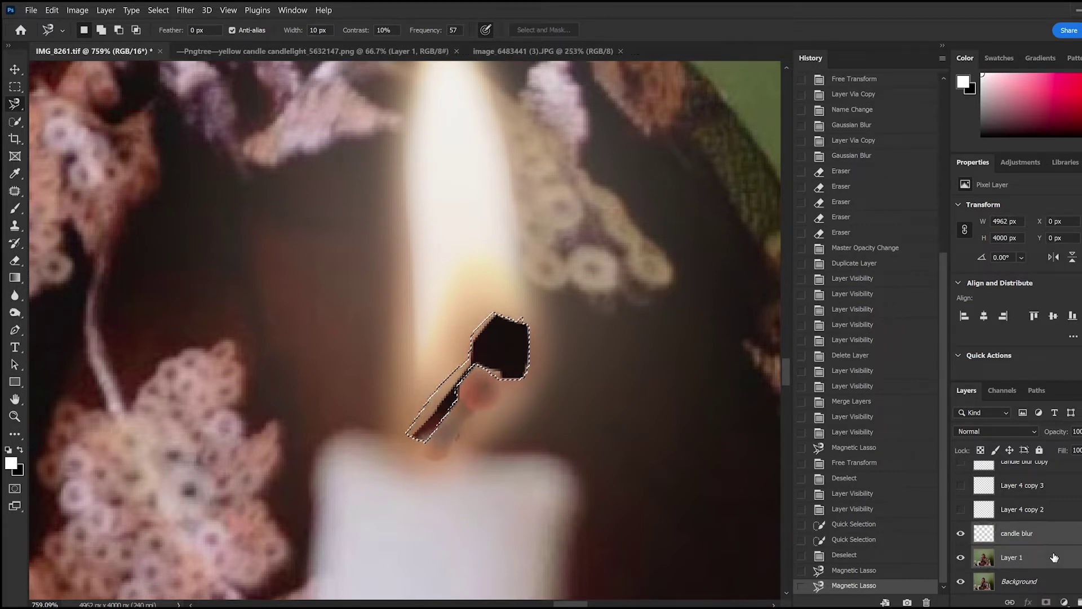
pyautogui.keyDown('ctrl'); pyautogui.click(1054, 557); pyautogui.keyUp('ctrl')
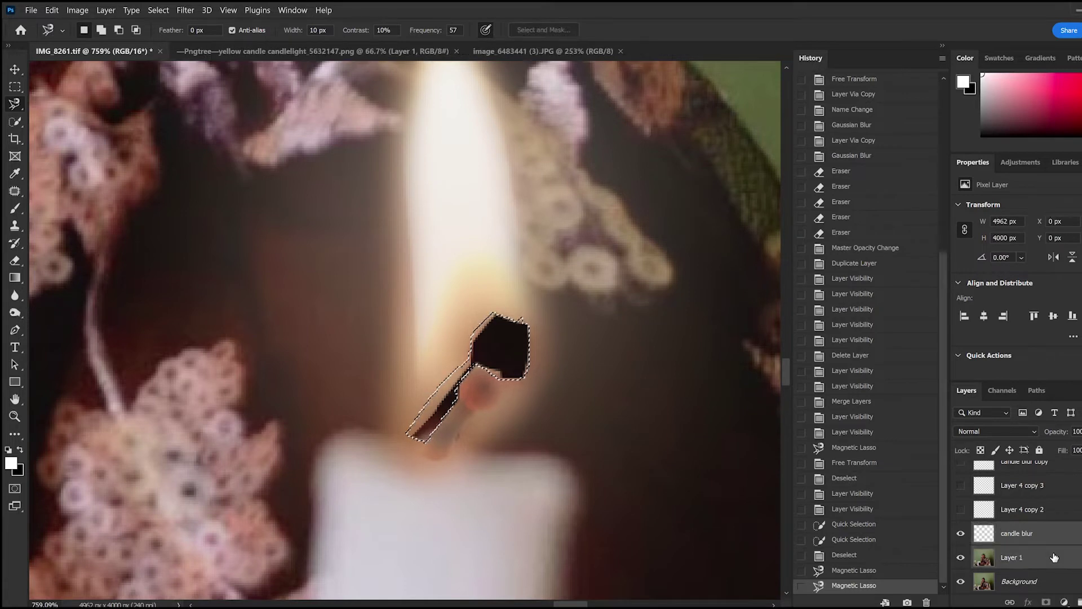
pyautogui.hotkey('ctrl', 'e')
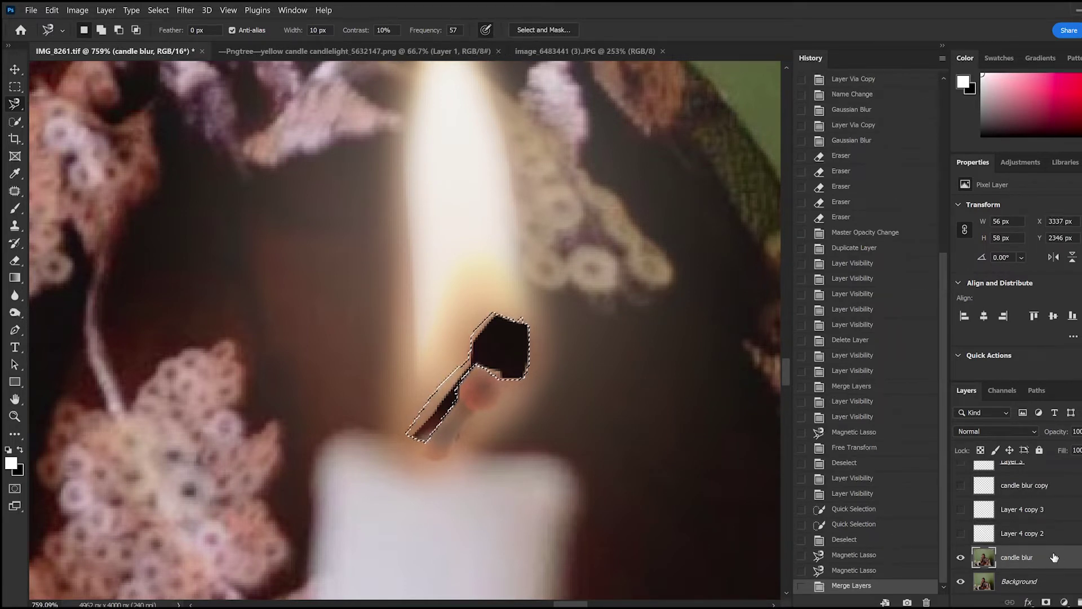
# Try several Patch tool moves of the wick selection toward the flame, undoing each attempt.
pyautogui.press('j')
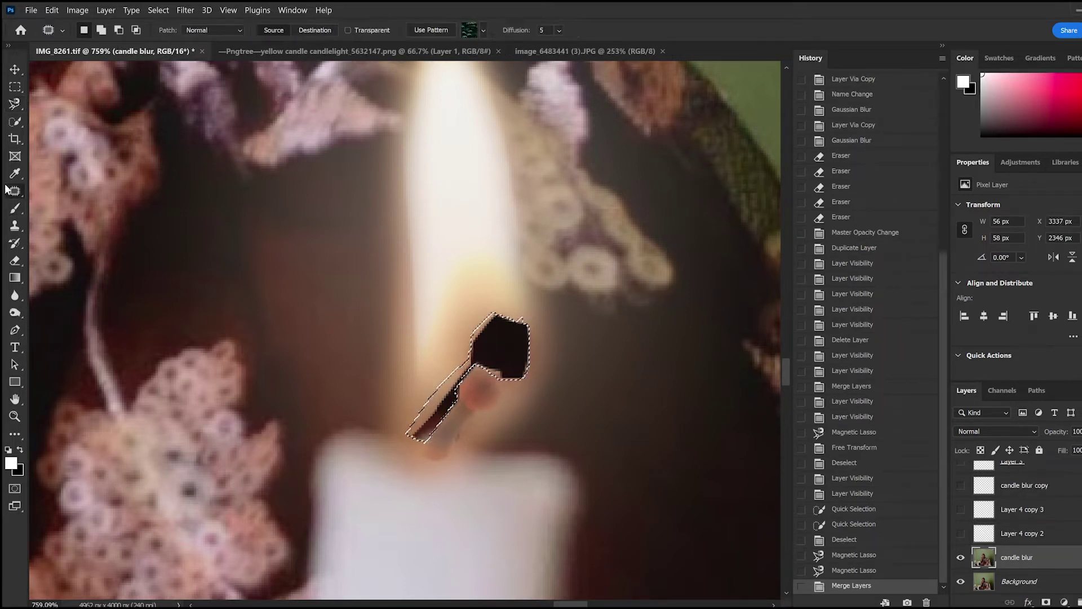
pyautogui.moveTo(502, 343); pyautogui.dragTo(499, 306)
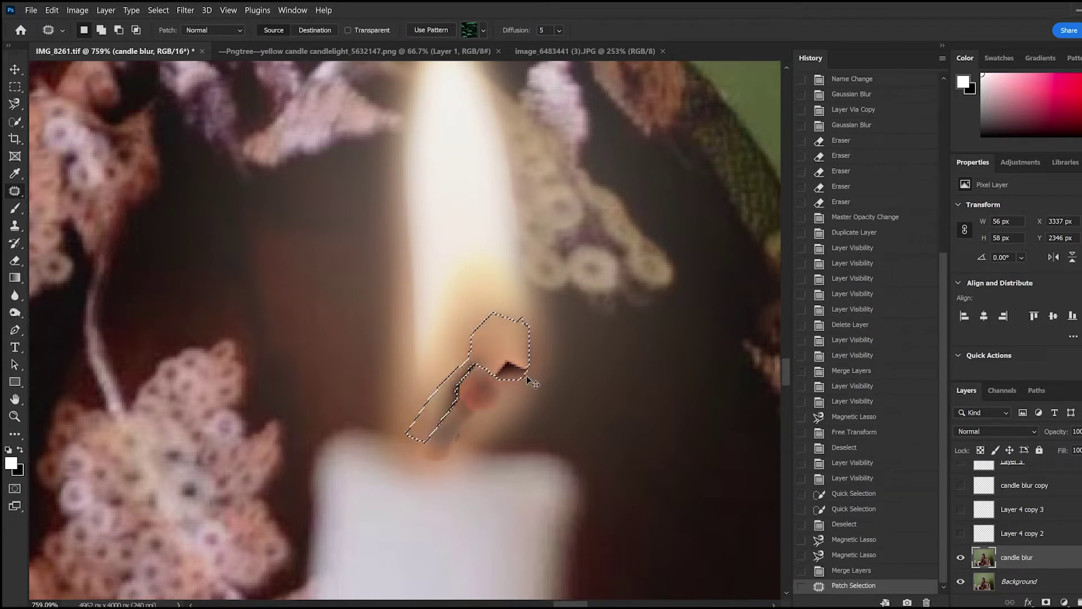
pyautogui.hotkey('ctrl', 'z')
pyautogui.moveTo(502, 341); pyautogui.dragTo(479, 283)
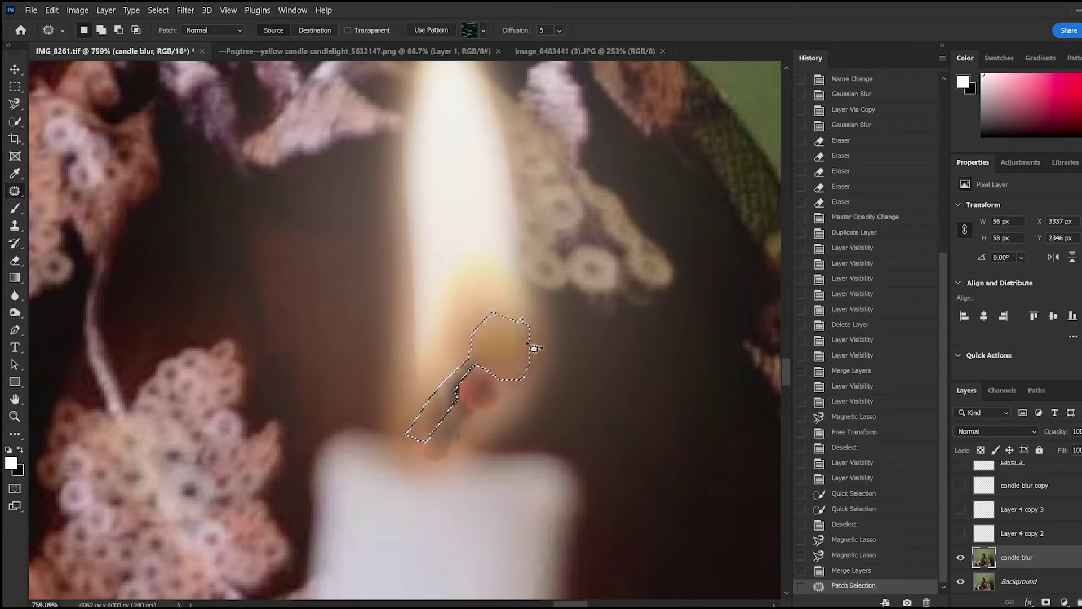
pyautogui.hotkey('ctrl', 'z')
pyautogui.moveTo(515, 379); pyautogui.dragTo(518, 410)
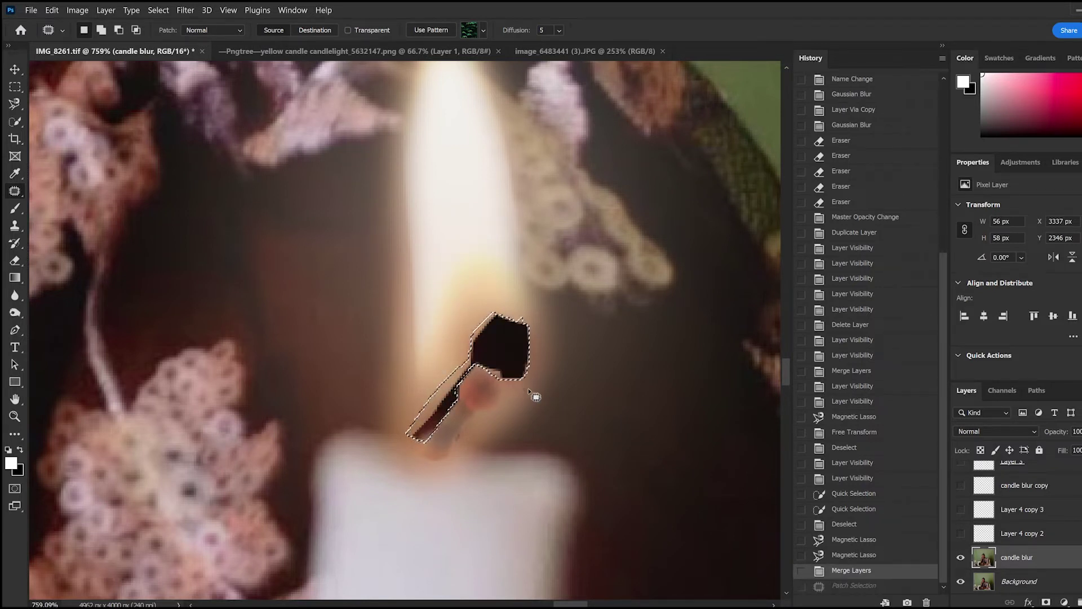
pyautogui.hotkey('ctrl', 'd')
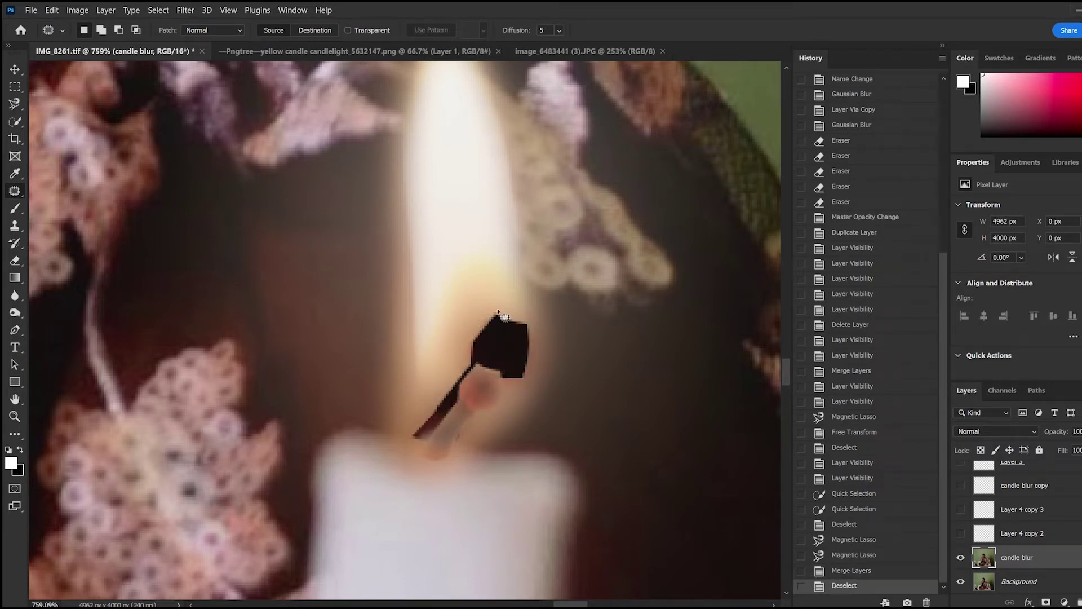
# Step back to before the layer merge, and undo one more trial wick patch.
pyautogui.moveTo(422, 400)
pyautogui.mouseDown()
pyautogui.moveTo(424, 441)
pyautogui.moveTo(451, 410)
pyautogui.mouseUp()
pyautogui.moveTo(476, 360); pyautogui.dragTo(475, 359)
pyautogui.hotkey('ctrl', 'z')
pyautogui.hotkey('ctrl', 'z')
pyautogui.hotkey('ctrl', 'z')
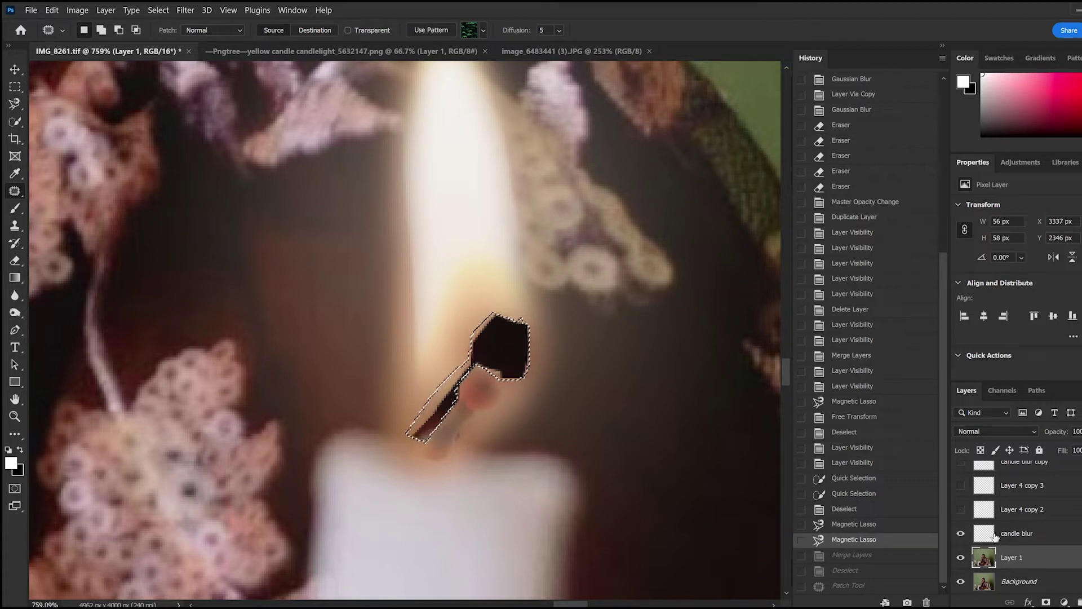
pyautogui.hotkey('ctrl', 'd')
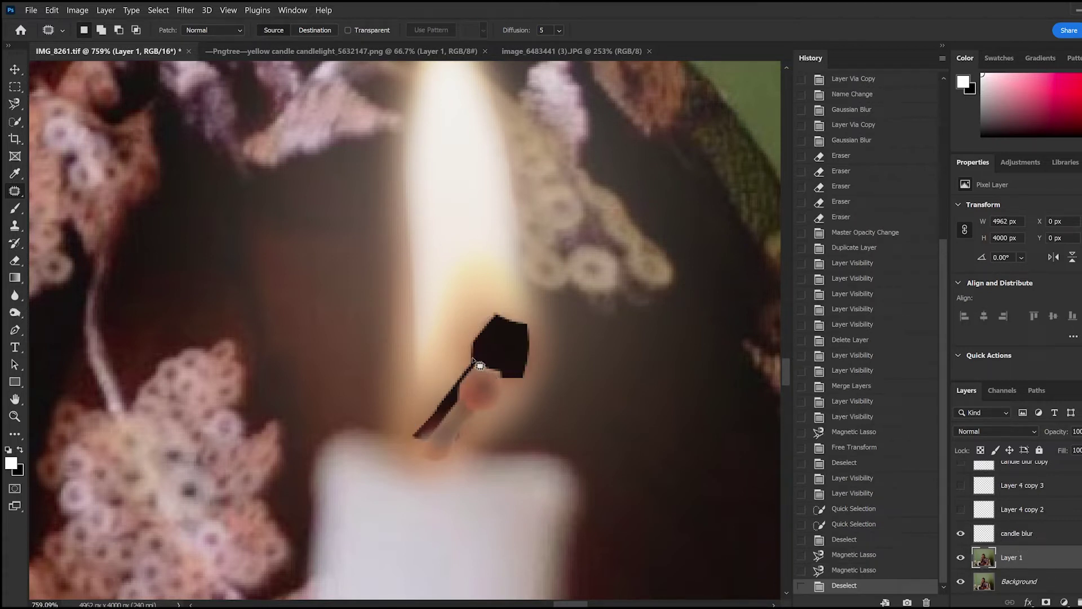
pyautogui.moveTo(473, 359)
pyautogui.mouseDown()
pyautogui.moveTo(426, 398)
pyautogui.moveTo(473, 360)
pyautogui.mouseUp()
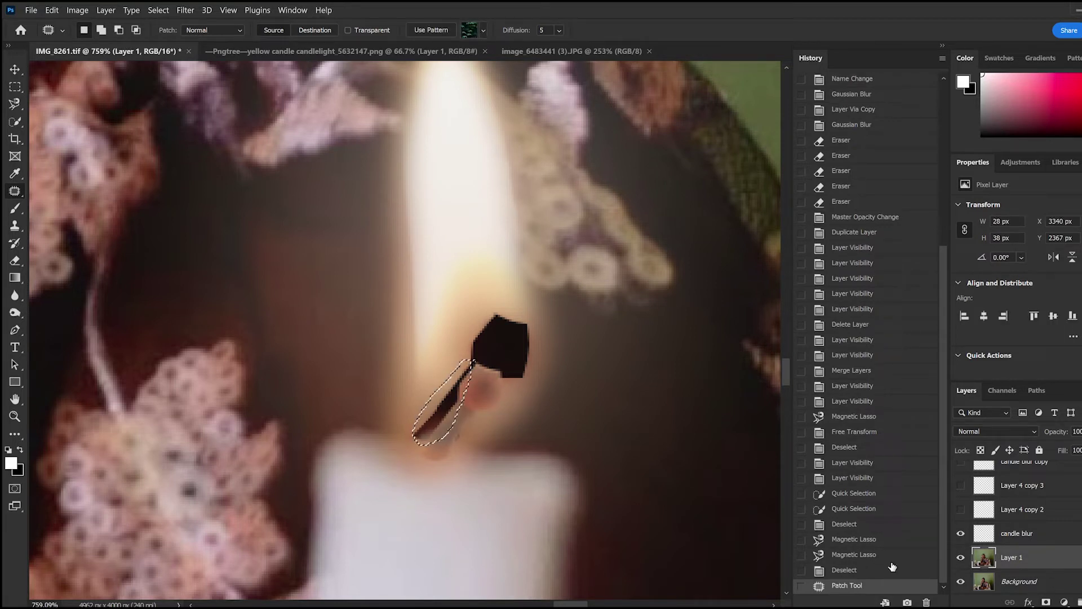
pyautogui.moveTo(454, 370)
pyautogui.mouseDown()
pyautogui.moveTo(429, 355)
pyautogui.moveTo(538, 459)
pyautogui.mouseUp()
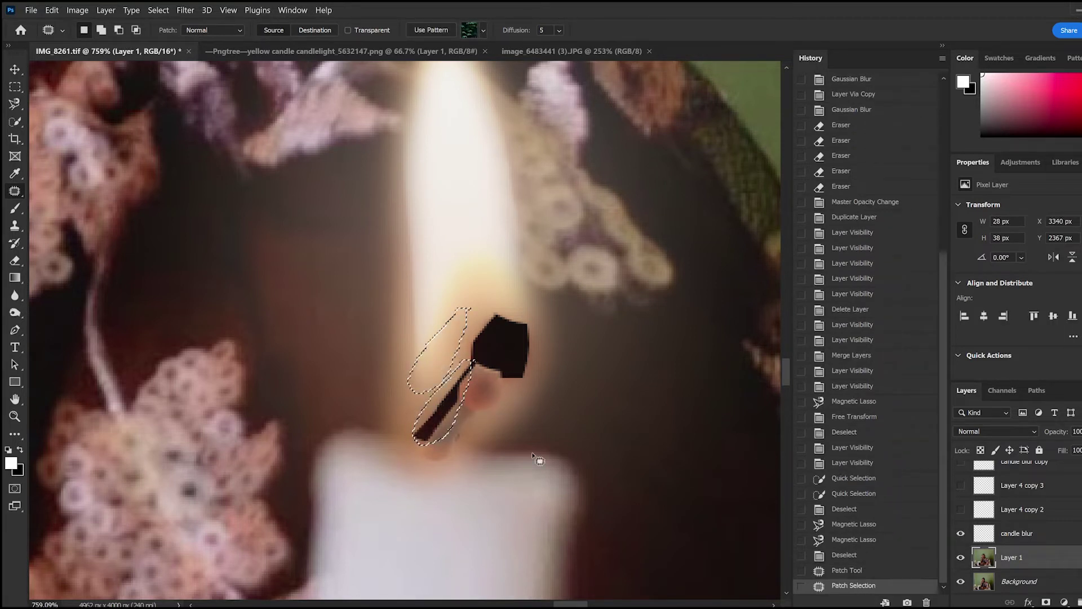
pyautogui.hotkey('ctrl', 'z')
pyautogui.hotkey('ctrl', 'z')
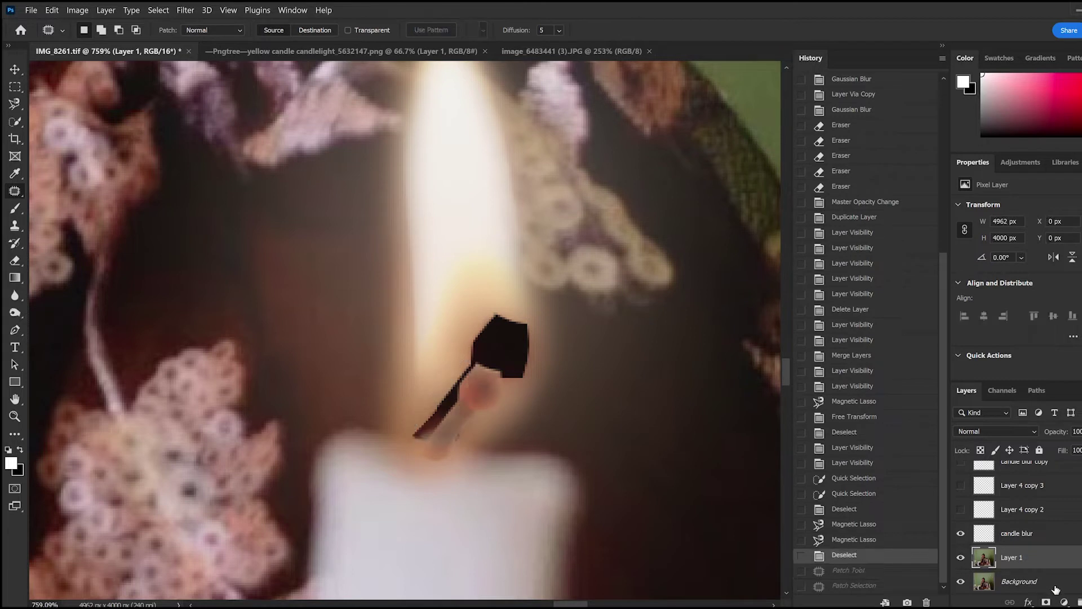
# Merge candle blur down into Layer 1, then patch the wick stick into the surrounding glow.
pyautogui.click(1041, 534)
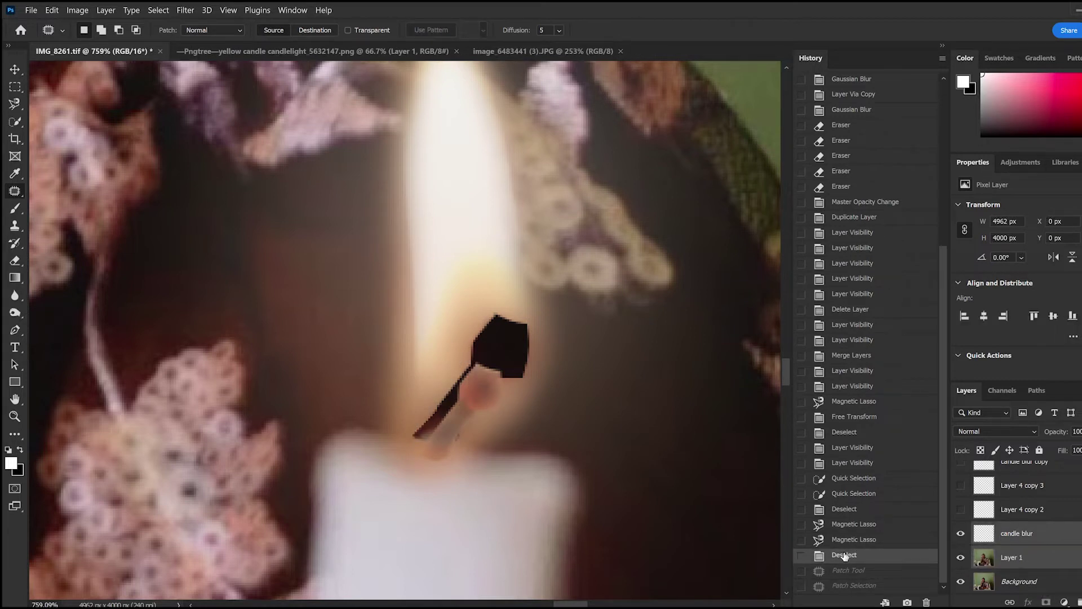
pyautogui.hotkey('ctrl', 'e')
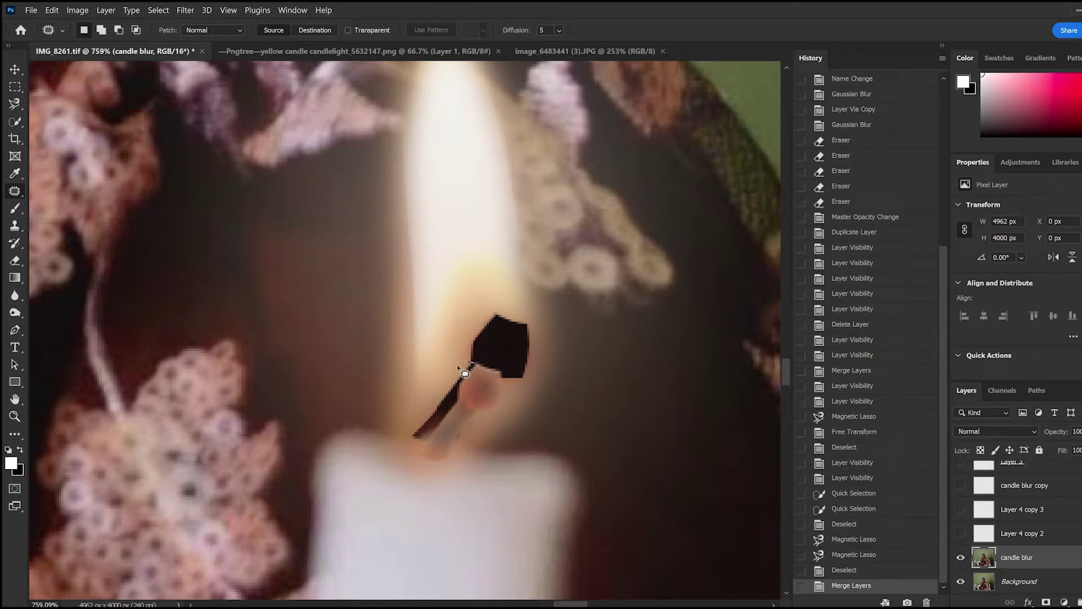
pyautogui.moveTo(465, 374); pyautogui.dragTo(417, 446)
pyautogui.moveTo(478, 369); pyautogui.dragTo(474, 364)
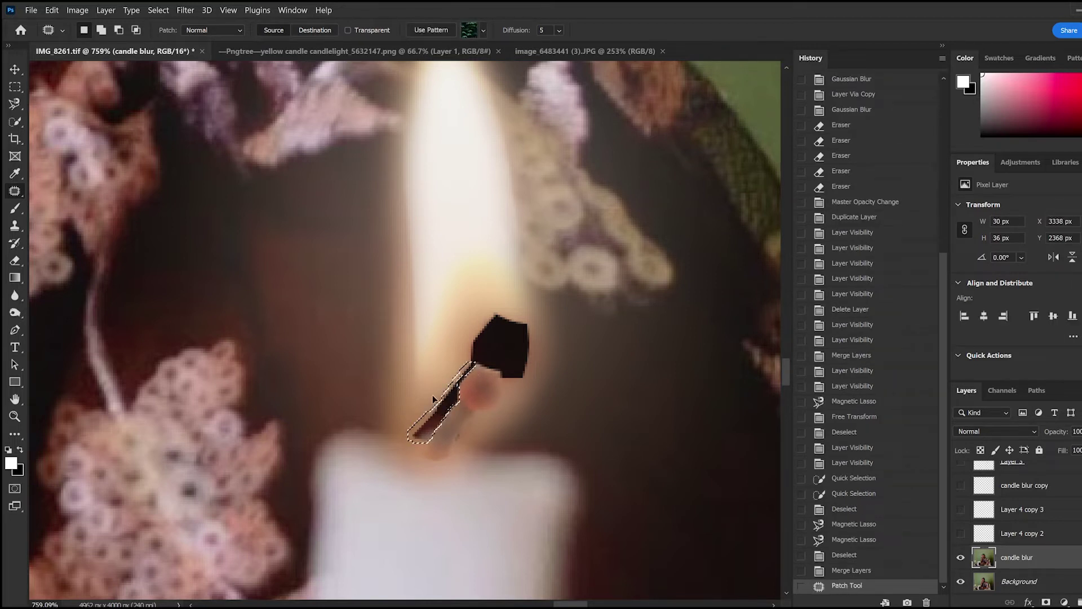
pyautogui.moveTo(451, 397); pyautogui.dragTo(428, 361)
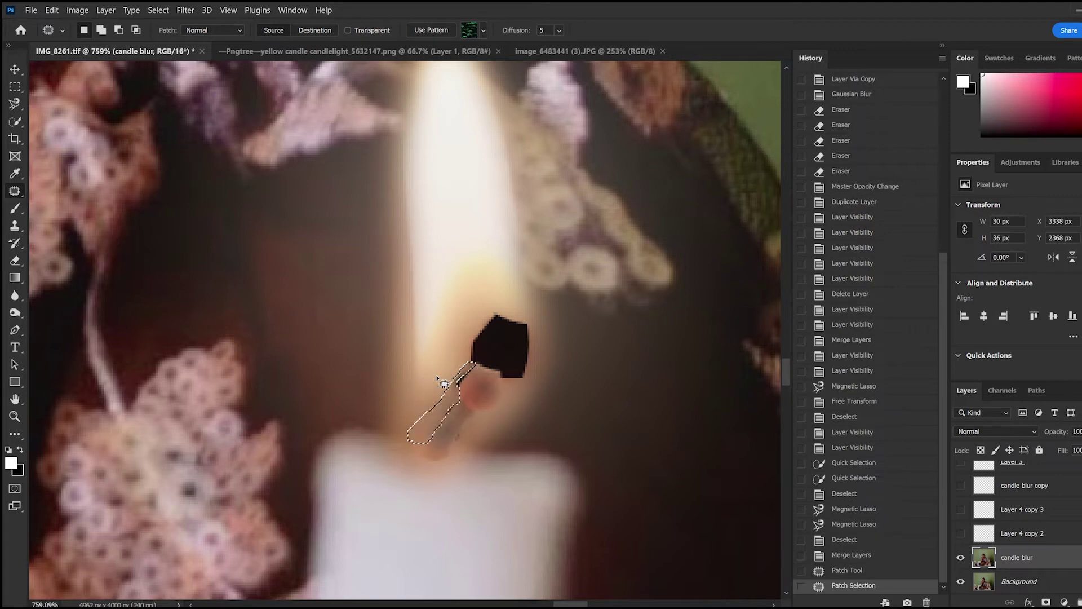
pyautogui.hotkey('ctrl', 'd')
# Patch the spot left of the wick and the dark stroke below the blob with nearby glow.
pyautogui.scroll(2, 479, 440)
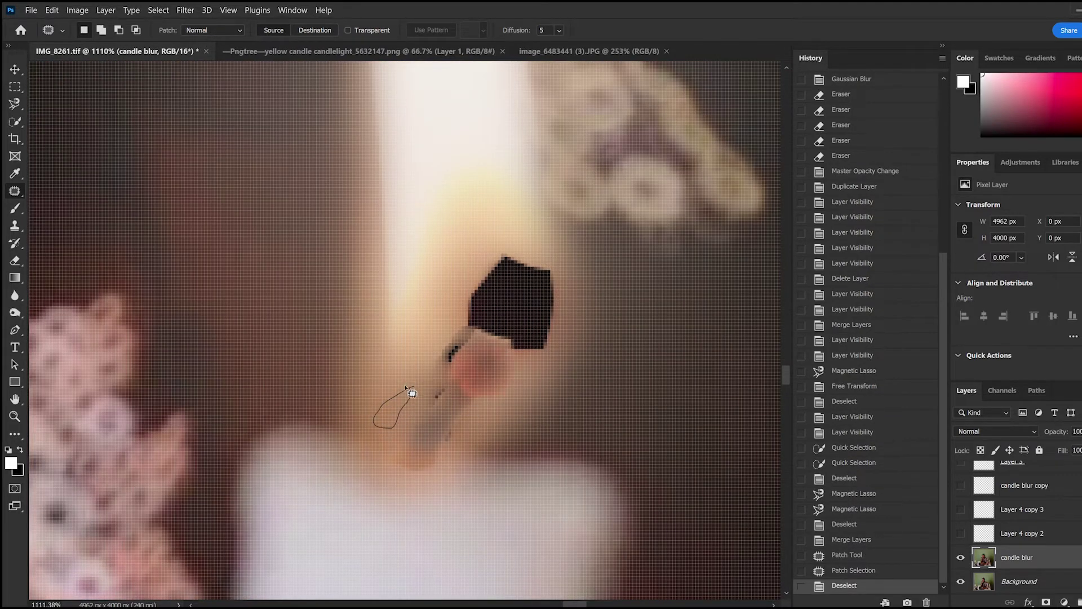
pyautogui.moveTo(385, 408)
pyautogui.mouseDown()
pyautogui.moveTo(407, 364)
pyautogui.moveTo(467, 359)
pyautogui.mouseUp()
pyautogui.hotkey('ctrl', 'd')
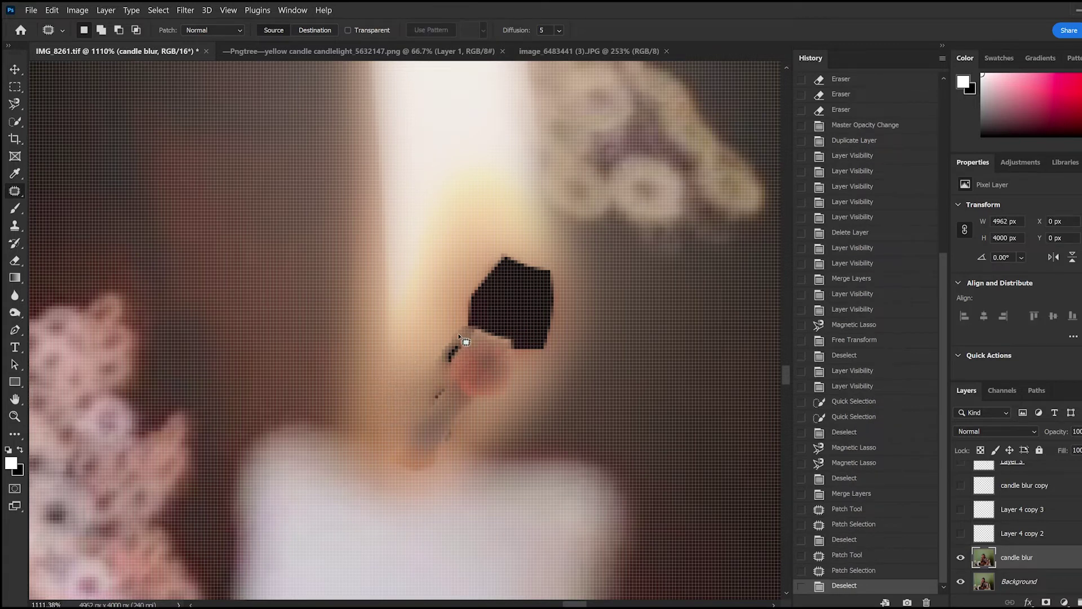
pyautogui.moveTo(471, 319)
pyautogui.mouseDown()
pyautogui.moveTo(437, 347)
pyautogui.moveTo(473, 321)
pyautogui.moveTo(447, 285)
pyautogui.mouseUp()
pyautogui.hotkey('ctrl', 'd')
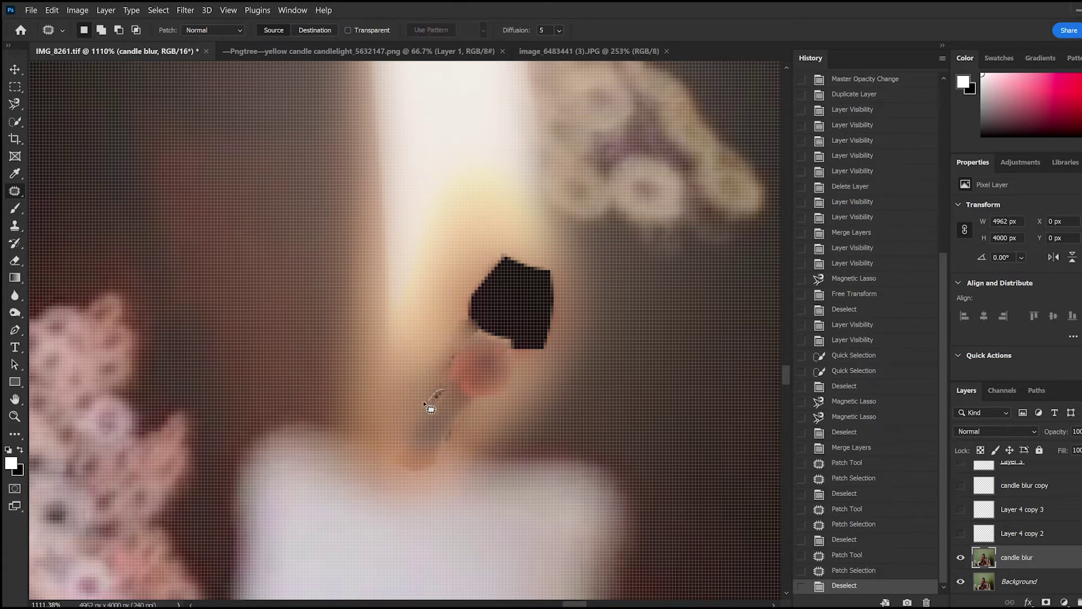
pyautogui.moveTo(451, 396)
pyautogui.mouseDown()
pyautogui.moveTo(451, 360)
pyautogui.moveTo(439, 387)
pyautogui.moveTo(449, 366)
pyautogui.moveTo(422, 391)
pyautogui.mouseUp()
pyautogui.hotkey('ctrl', 'd')
pyautogui.hotkey('ctrl', 'd')
pyautogui.hotkey('ctrl', 'd')
pyautogui.hotkey('ctrl', 'd')
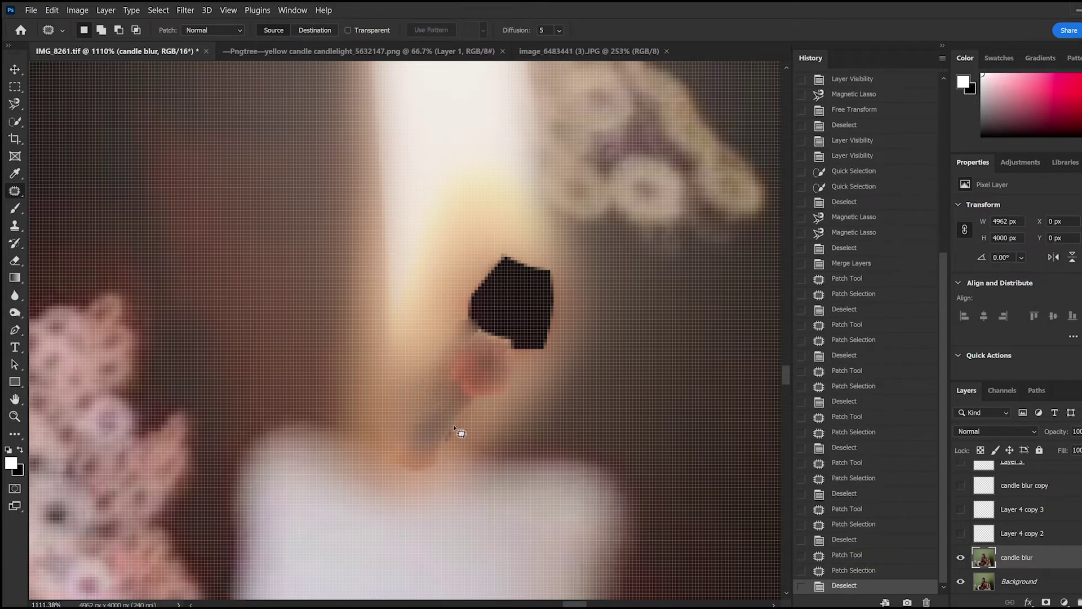
# Patch the spot near the wick and cover the left part and body of the black blob.
pyautogui.moveTo(457, 432); pyautogui.dragTo(478, 426)
pyautogui.hotkey('ctrl', 'd')
pyautogui.scroll(-5, 439, 400)
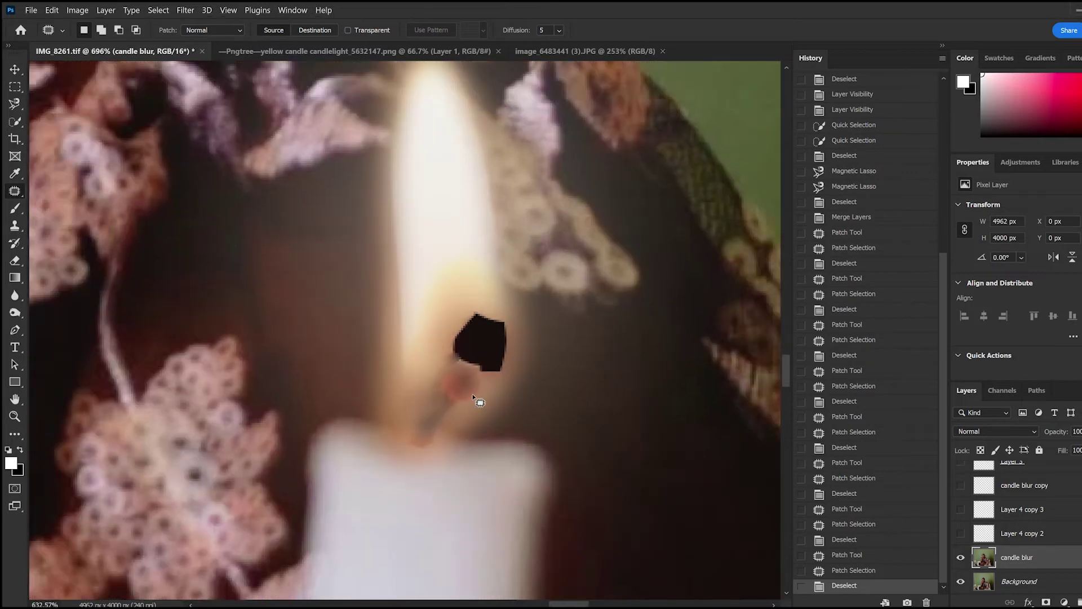
pyautogui.scroll(-1, 473, 393)
pyautogui.scroll(1, 473, 366)
pyautogui.scroll(5, 474, 346)
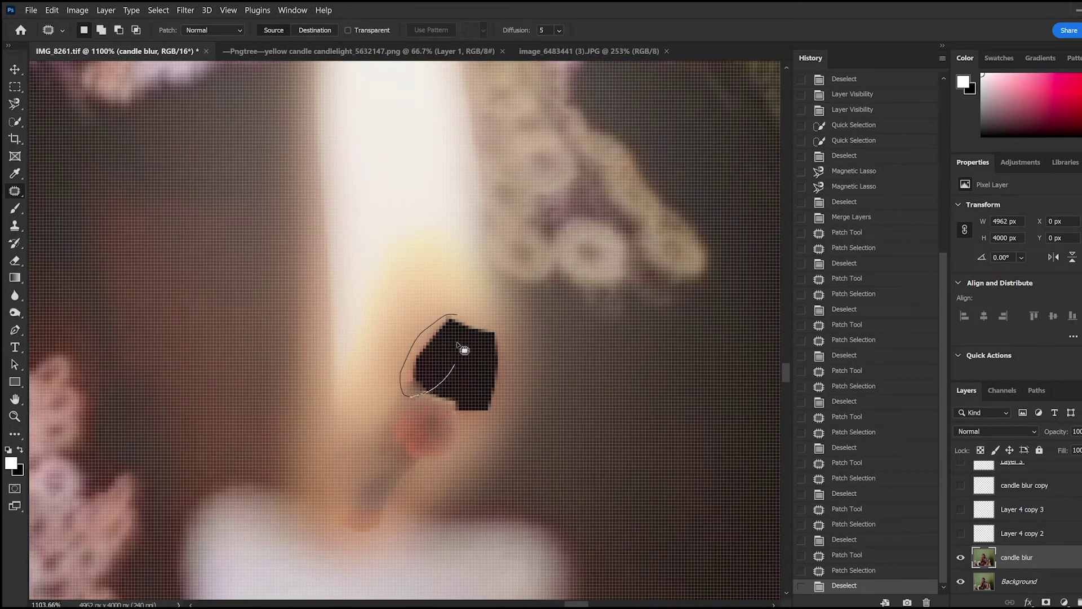
pyautogui.moveTo(423, 399)
pyautogui.mouseDown()
pyautogui.moveTo(454, 314)
pyautogui.moveTo(408, 328)
pyautogui.moveTo(420, 280)
pyautogui.mouseUp()
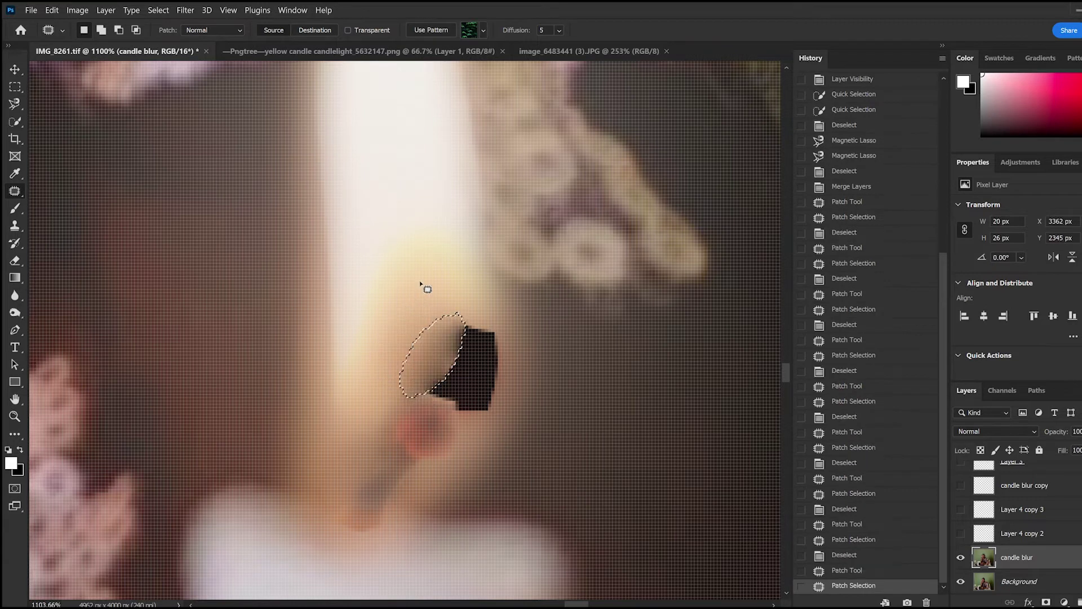
pyautogui.hotkey('ctrl', 'd')
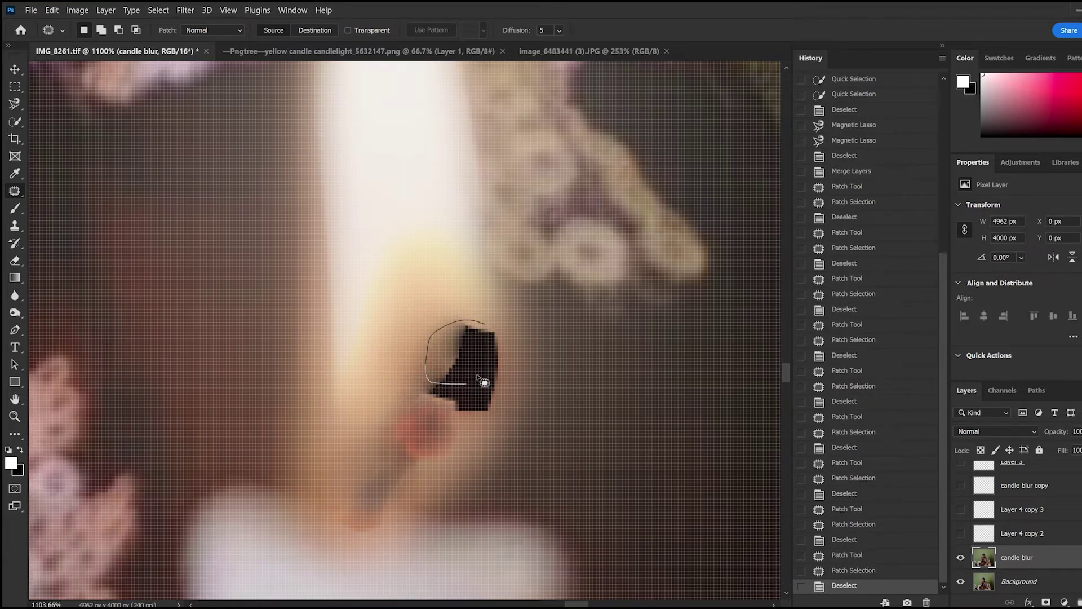
pyautogui.moveTo(425, 343)
pyautogui.mouseDown()
pyautogui.moveTo(479, 319)
pyautogui.moveTo(451, 303)
pyautogui.moveTo(447, 282)
pyautogui.moveTo(456, 311)
pyautogui.moveTo(445, 293)
pyautogui.moveTo(434, 332)
pyautogui.moveTo(443, 307)
pyautogui.mouseUp()
pyautogui.hotkey('ctrl', 'd')
pyautogui.hotkey('ctrl', 'd')
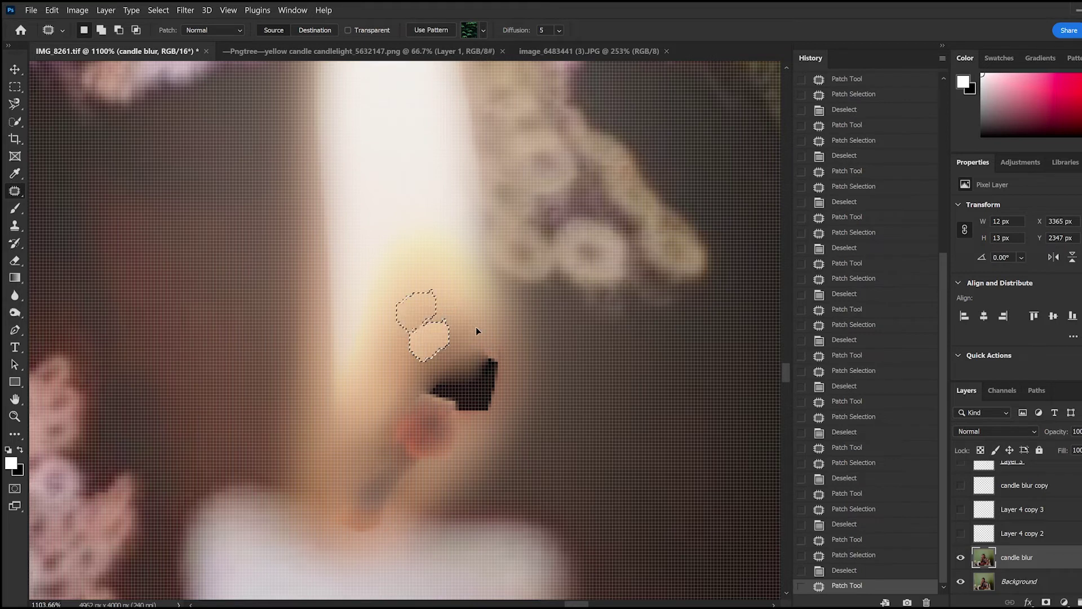
pyautogui.hotkey('ctrl', 'd')
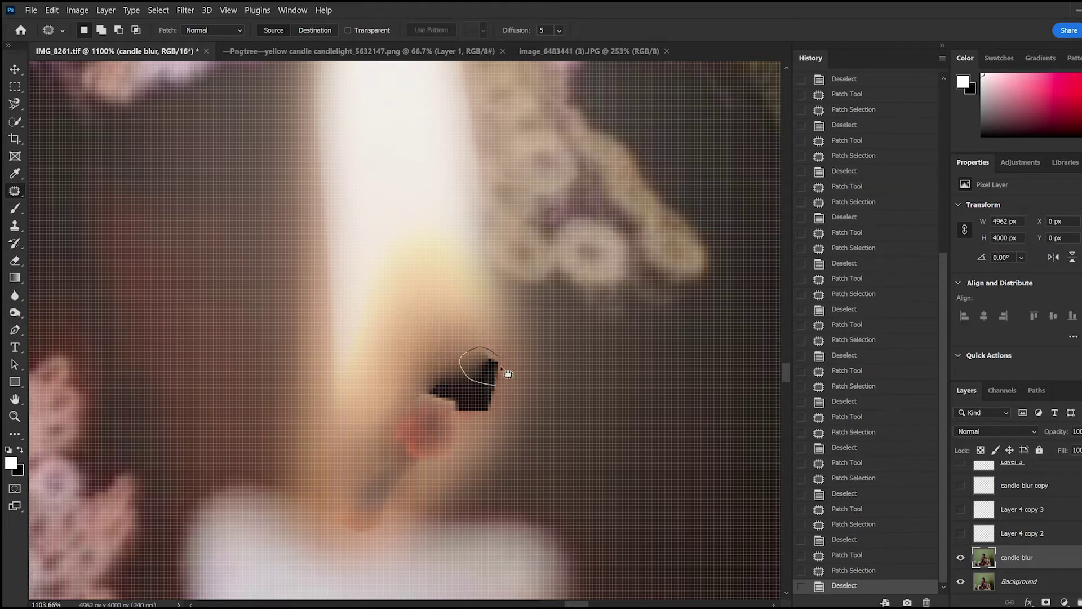
# Patch the blob's remaining top and leftover dark flecks by the wick with blurred glow.
pyautogui.moveTo(460, 352)
pyautogui.mouseDown()
pyautogui.moveTo(522, 384)
pyautogui.moveTo(449, 402)
pyautogui.mouseUp()
pyautogui.hotkey('ctrl', 'd')
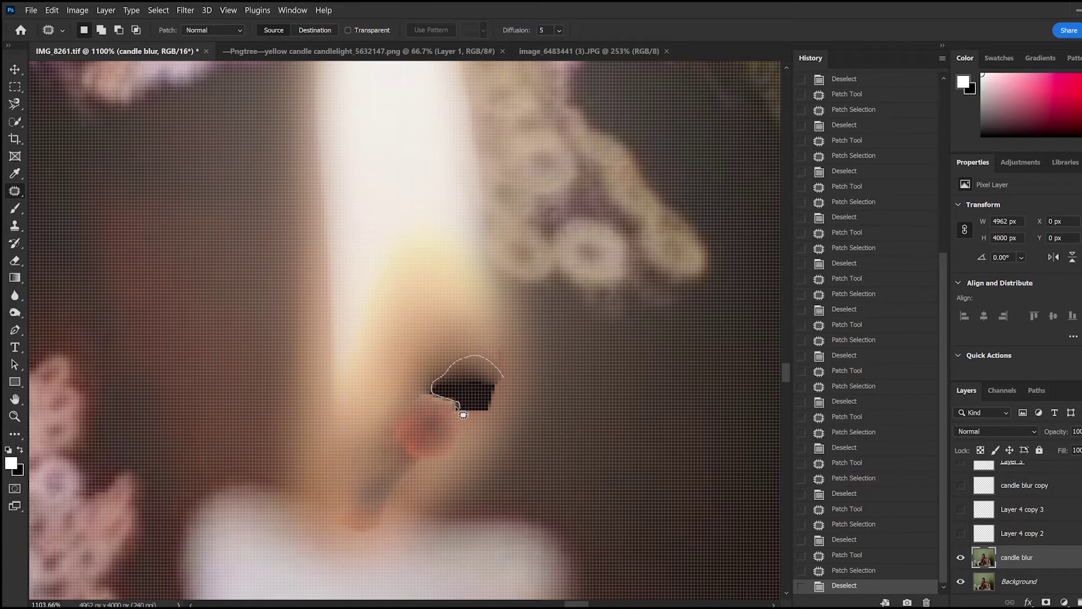
pyautogui.moveTo(503, 381); pyautogui.dragTo(454, 330)
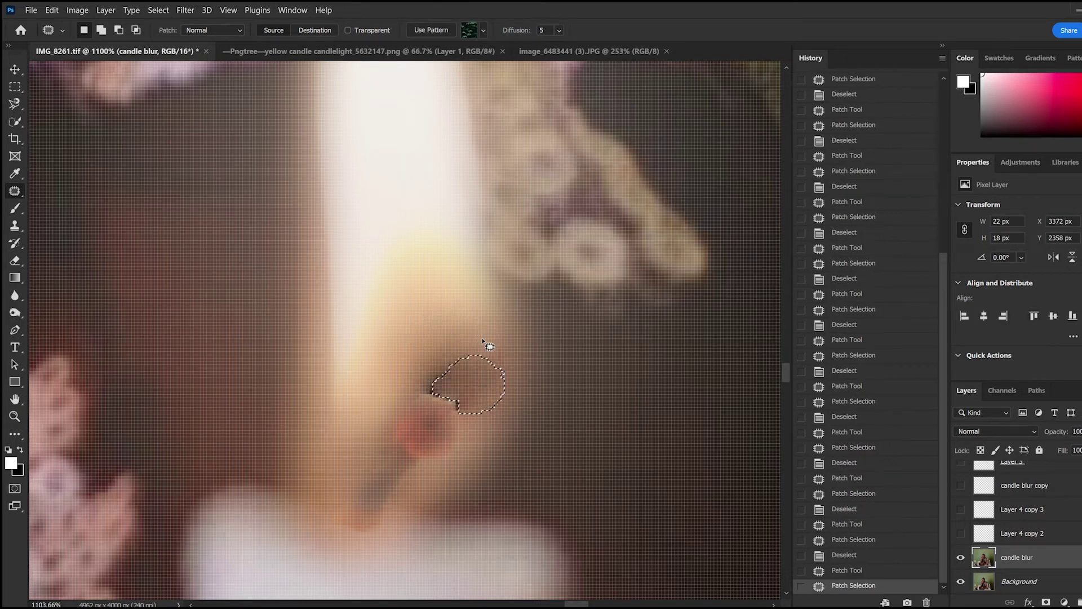
pyautogui.hotkey('ctrl', 'd')
pyautogui.moveTo(433, 367)
pyautogui.mouseDown()
pyautogui.moveTo(443, 379)
pyautogui.moveTo(472, 315)
pyautogui.mouseUp()
pyautogui.hotkey('ctrl', 'd')
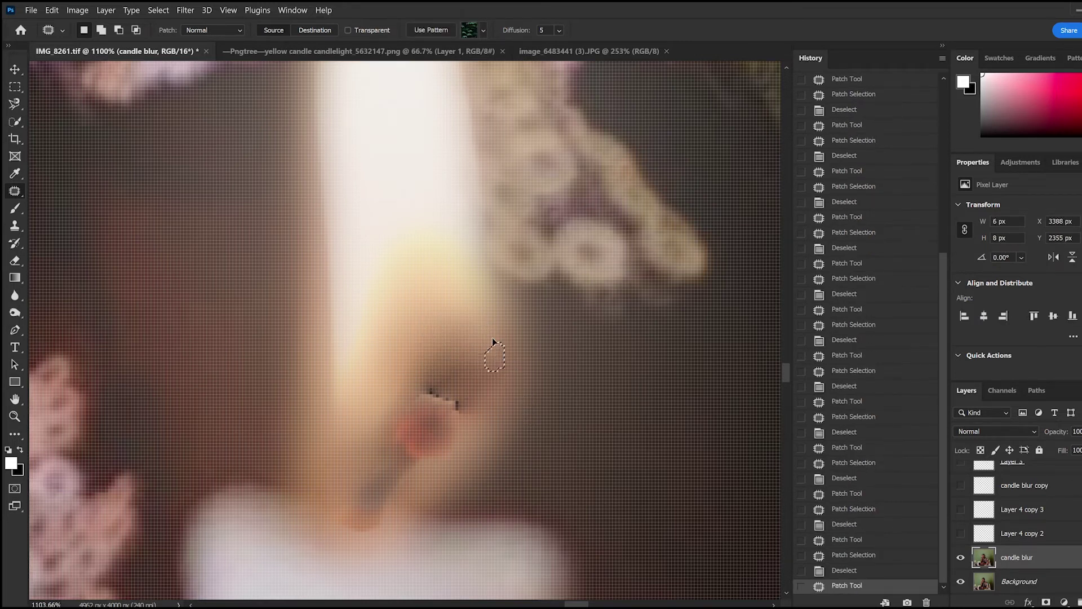
pyautogui.moveTo(498, 355); pyautogui.dragTo(511, 374)
pyautogui.hotkey('ctrl', 'd')
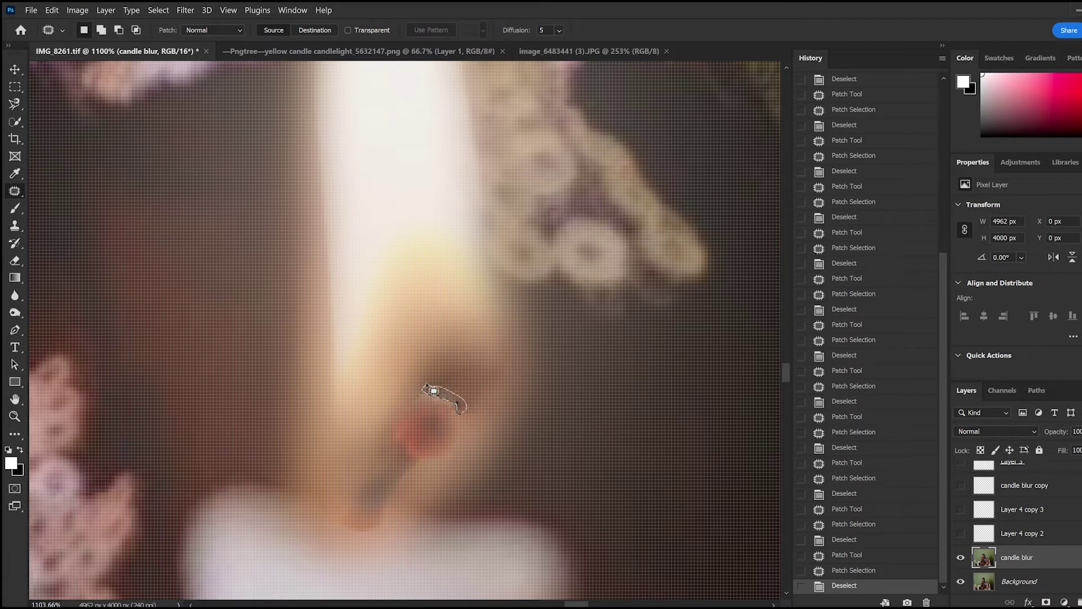
# Blend the last dark spots above the wick with glow from up-right.
pyautogui.moveTo(442, 388); pyautogui.dragTo(483, 369)
pyautogui.hotkey('ctrl', 'd')
pyautogui.scroll(-3, 476, 432)
pyautogui.scroll(4, 469, 427)
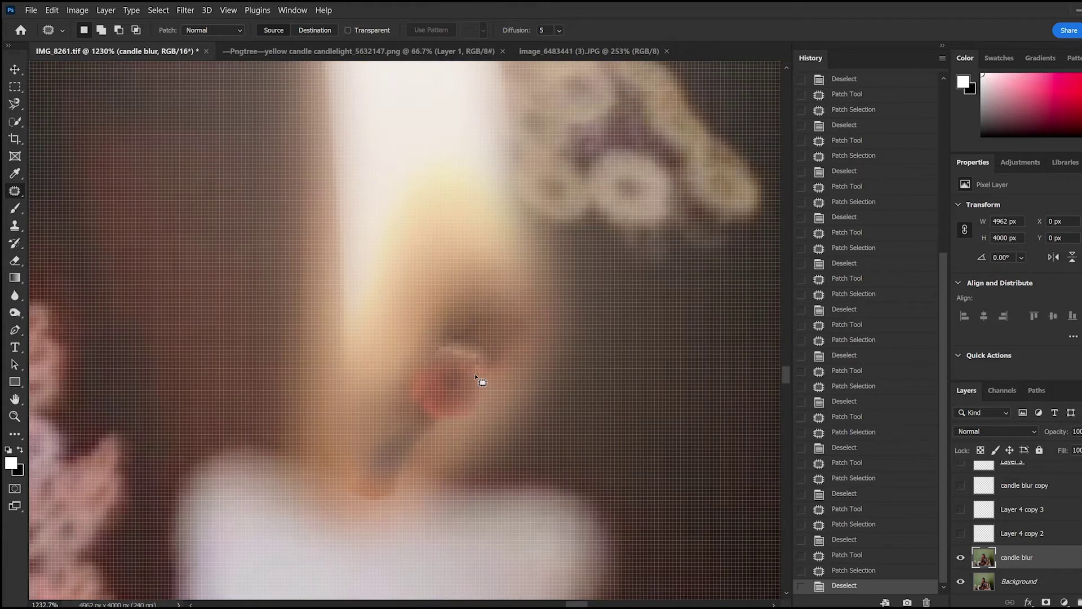
pyautogui.moveTo(437, 322)
pyautogui.mouseDown()
pyautogui.moveTo(449, 349)
pyautogui.moveTo(475, 340)
pyautogui.moveTo(478, 312)
pyautogui.mouseUp()
pyautogui.hotkey('ctrl', 'd')
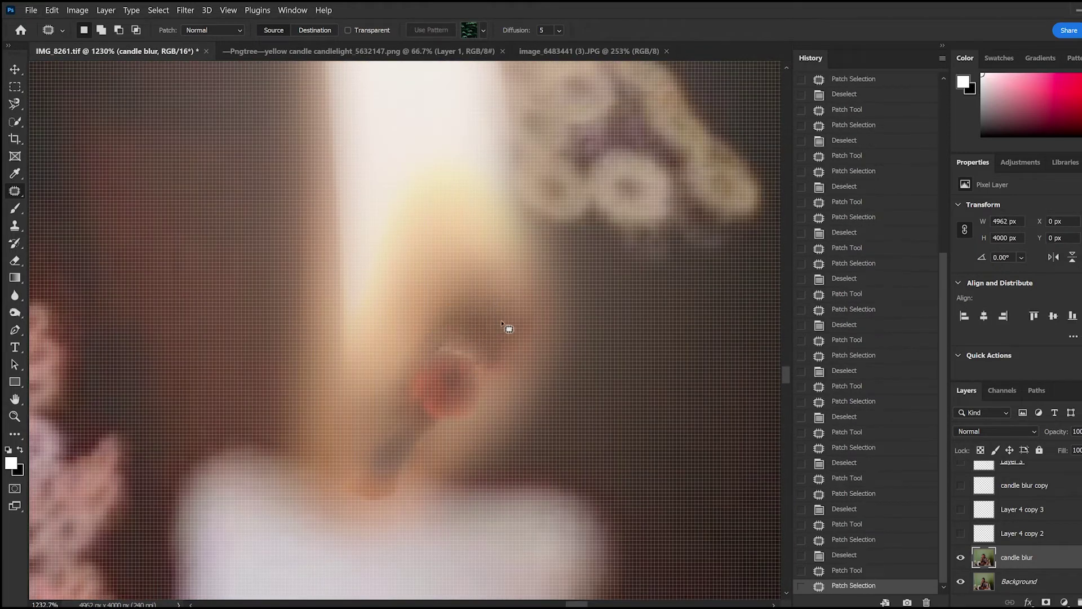
pyautogui.scroll(-2, 495, 369)
# Patch the spot right of the wick with glow from up-left, then undo it.
pyautogui.scroll(-3, 488, 406)
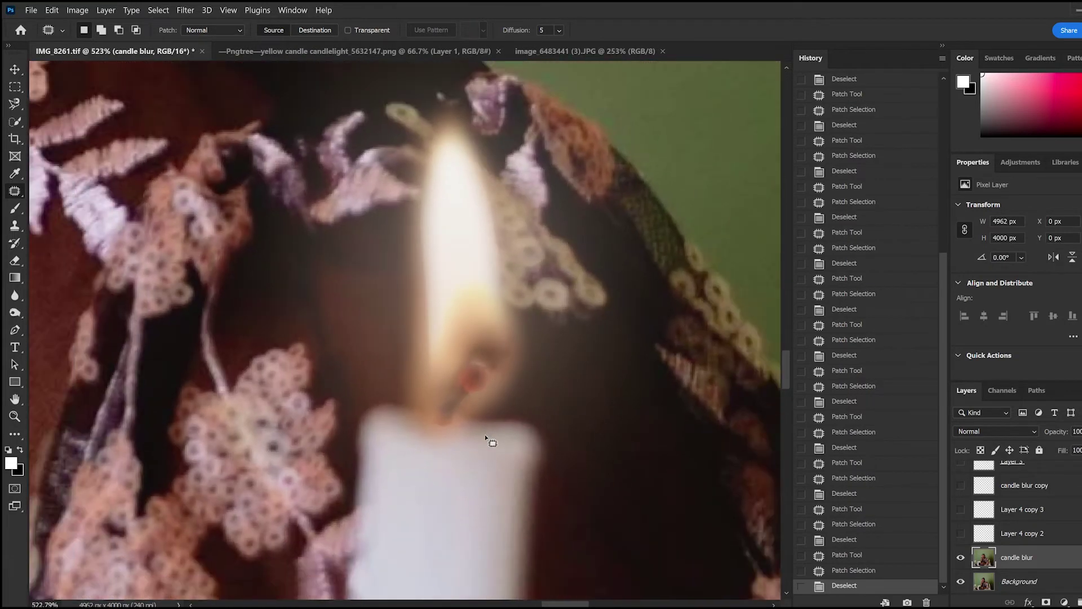
pyautogui.scroll(-2, 485, 435)
pyautogui.scroll(5, 486, 430)
pyautogui.scroll(3, 480, 376)
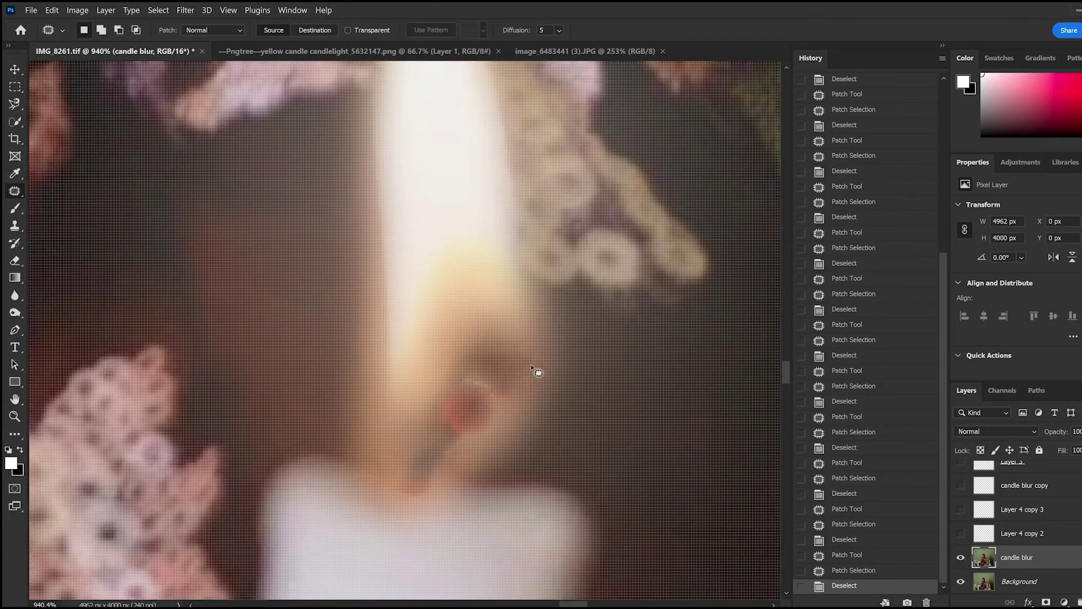
pyautogui.moveTo(498, 345); pyautogui.dragTo(503, 399)
pyautogui.moveTo(532, 344); pyautogui.dragTo(480, 303)
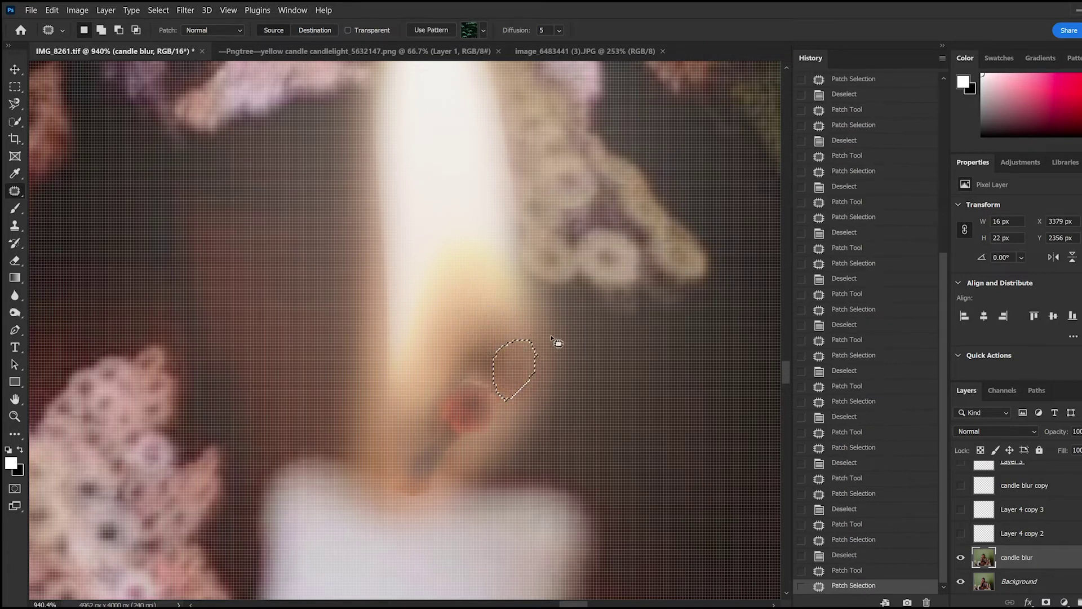
pyautogui.hotkey('ctrl', 'd')
pyautogui.scroll(-3, 506, 408)
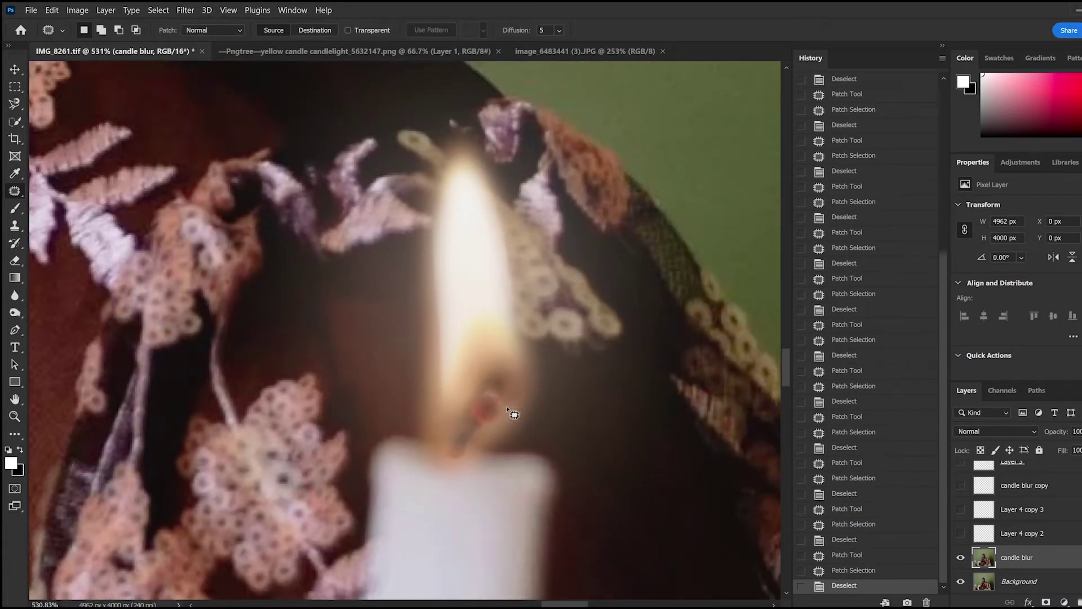
pyautogui.hotkey('ctrl', 'z')
pyautogui.hotkey('ctrl', 'z')
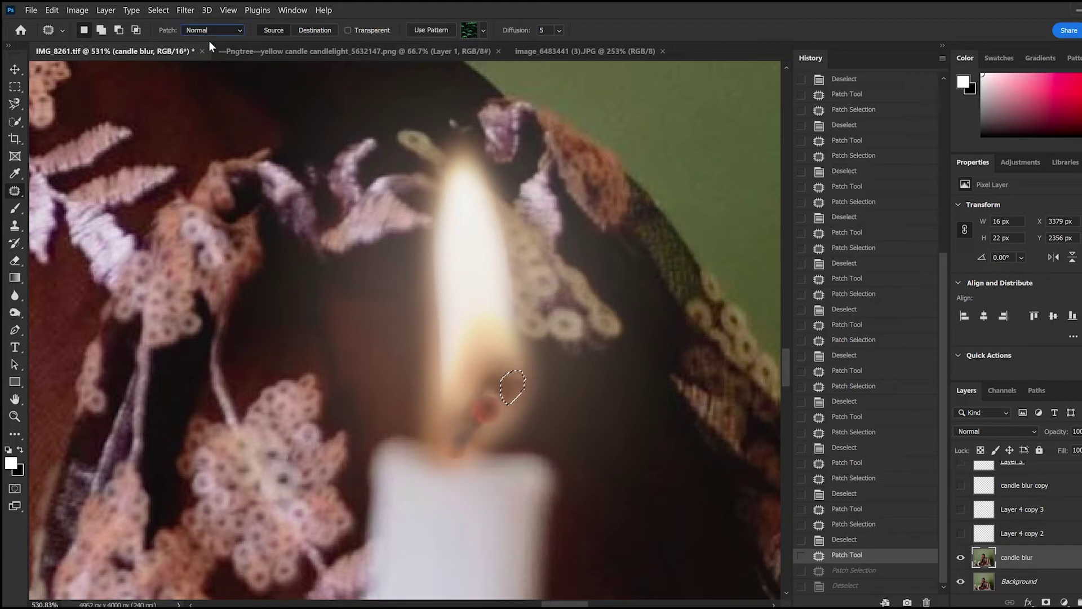
# Try two Content-Aware patches on the spot, undoing both, and set Patch back to Normal.
pyautogui.click(213, 30)
pyautogui.click(208, 48)
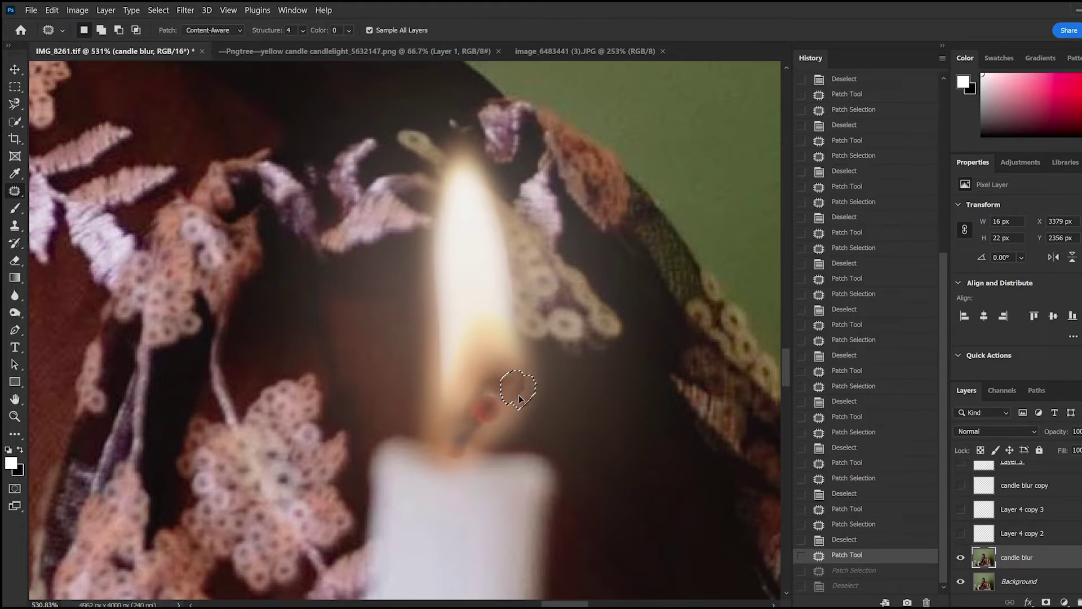
pyautogui.moveTo(519, 395); pyautogui.dragTo(523, 401)
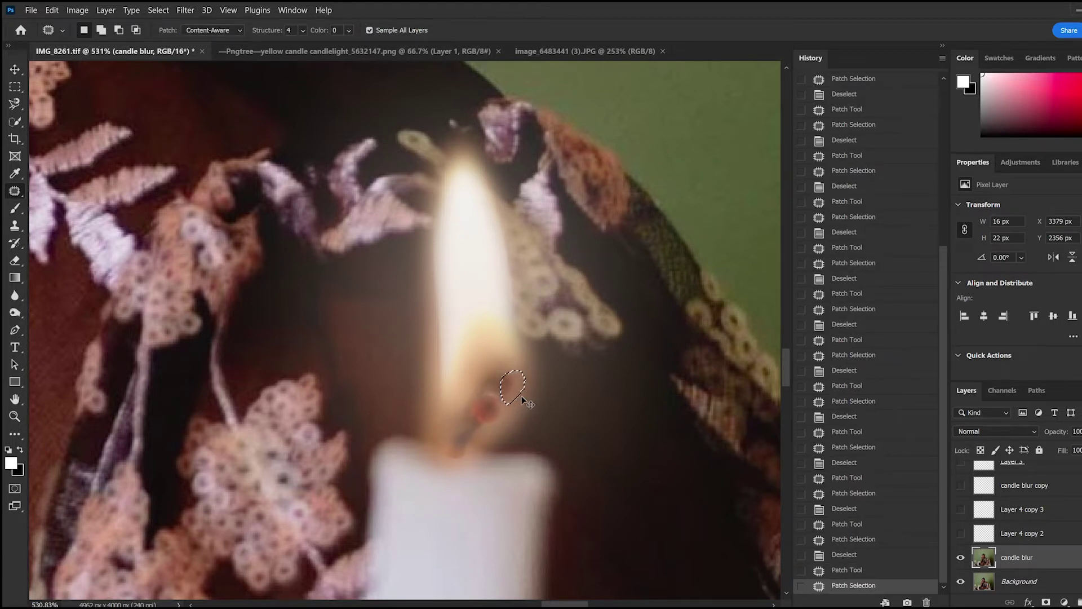
pyautogui.hotkey('ctrl', 'z')
pyautogui.scroll(2, 523, 401)
pyautogui.scroll(3, 523, 402)
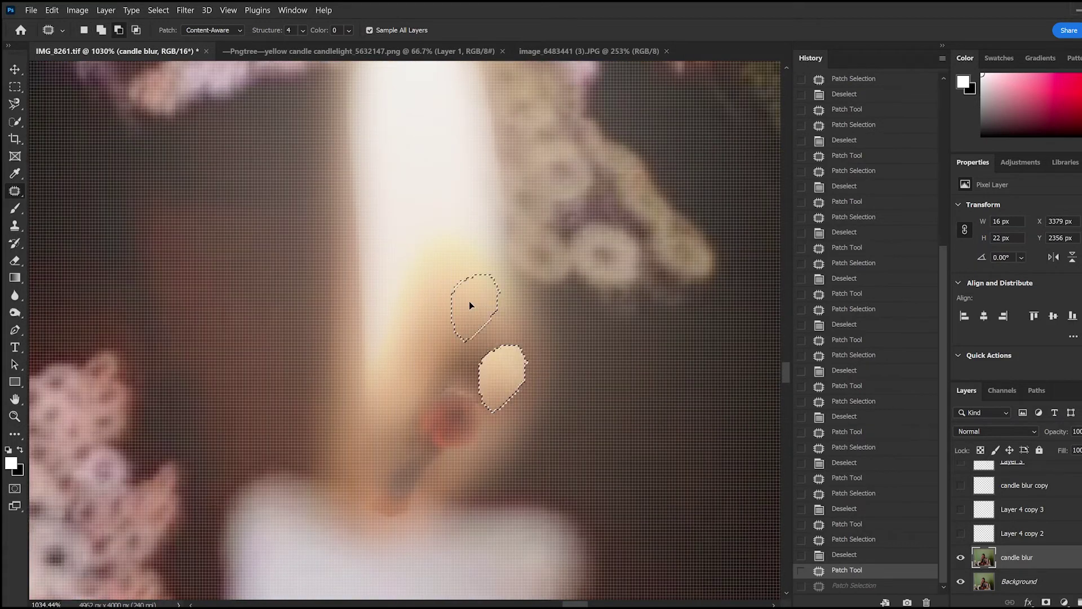
pyautogui.moveTo(469, 301); pyautogui.dragTo(469, 301)
pyautogui.hotkey('ctrl', 'z')
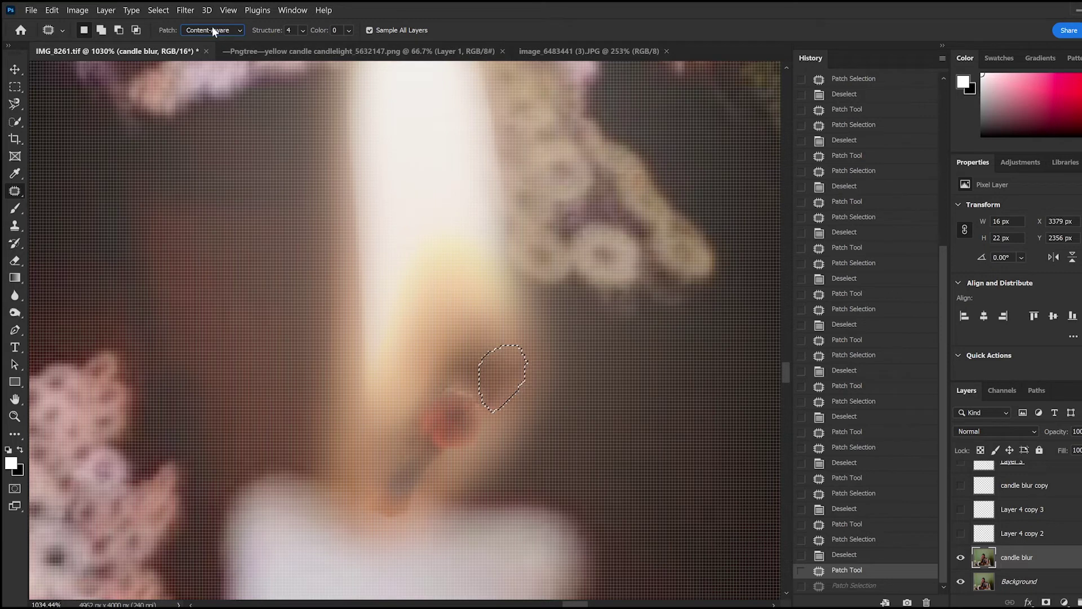
pyautogui.click(212, 30)
pyautogui.click(211, 39)
# Patch spots near the flame base with glow from above, undoing a bad patch.
pyautogui.moveTo(500, 383)
pyautogui.mouseDown()
pyautogui.moveTo(473, 317)
pyautogui.moveTo(495, 343)
pyautogui.moveTo(482, 276)
pyautogui.mouseUp()
pyautogui.hotkey('ctrl', 'd')
pyautogui.scroll(-2, 527, 417)
pyautogui.scroll(3, 527, 423)
pyautogui.hotkey('ctrl', 'd')
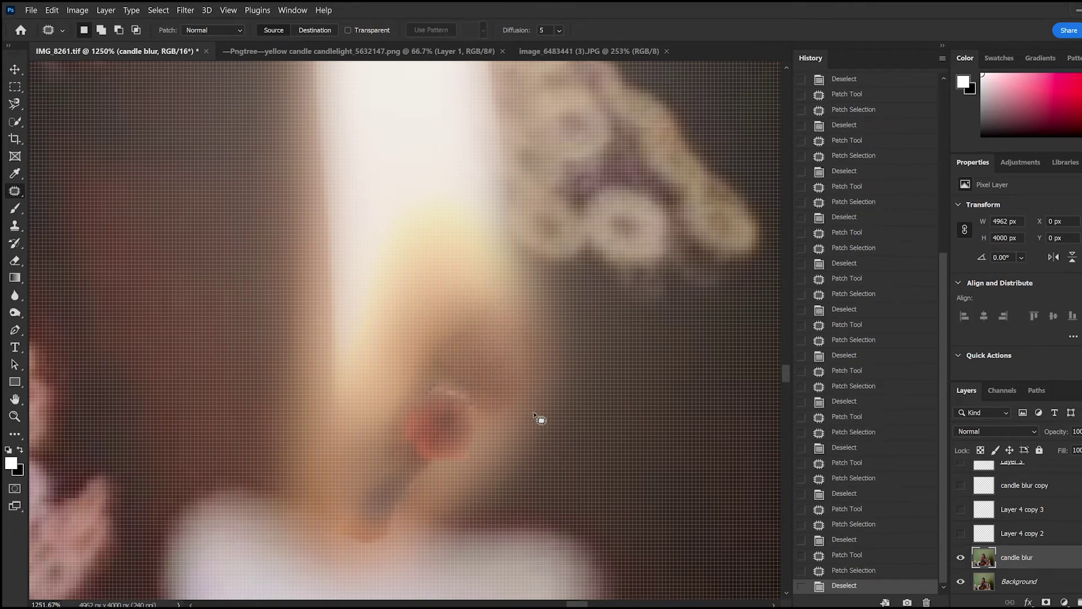
pyautogui.moveTo(523, 370)
pyautogui.mouseDown()
pyautogui.moveTo(474, 404)
pyautogui.moveTo(499, 365)
pyautogui.moveTo(510, 397)
pyautogui.moveTo(496, 314)
pyautogui.mouseUp()
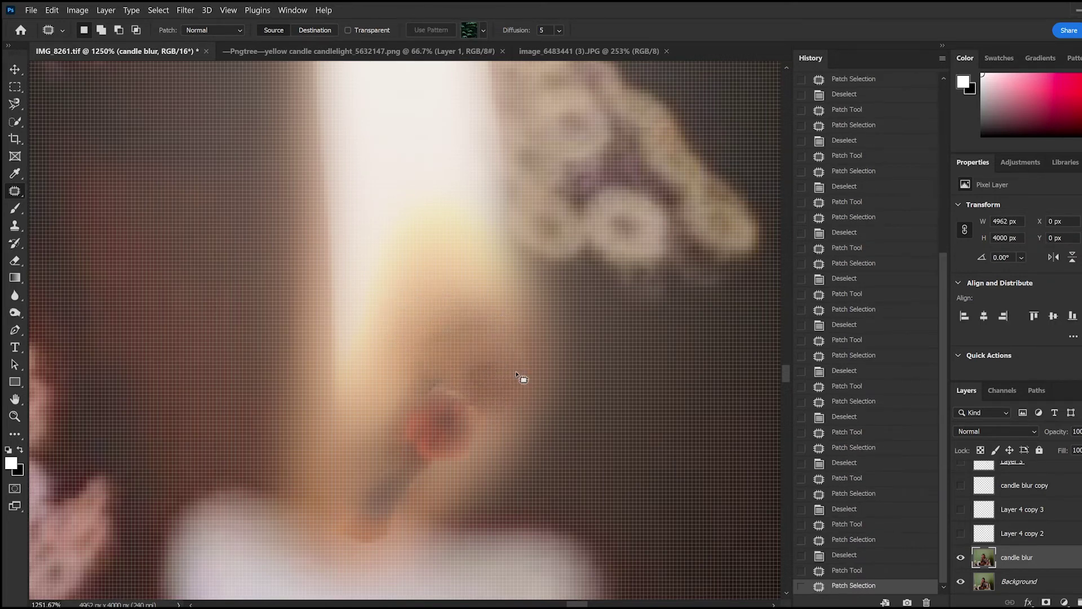
pyautogui.hotkey('ctrl', 'd')
pyautogui.scroll(-3, 514, 464)
pyautogui.hotkey('ctrl', 'z')
pyautogui.hotkey('ctrl', 'z')
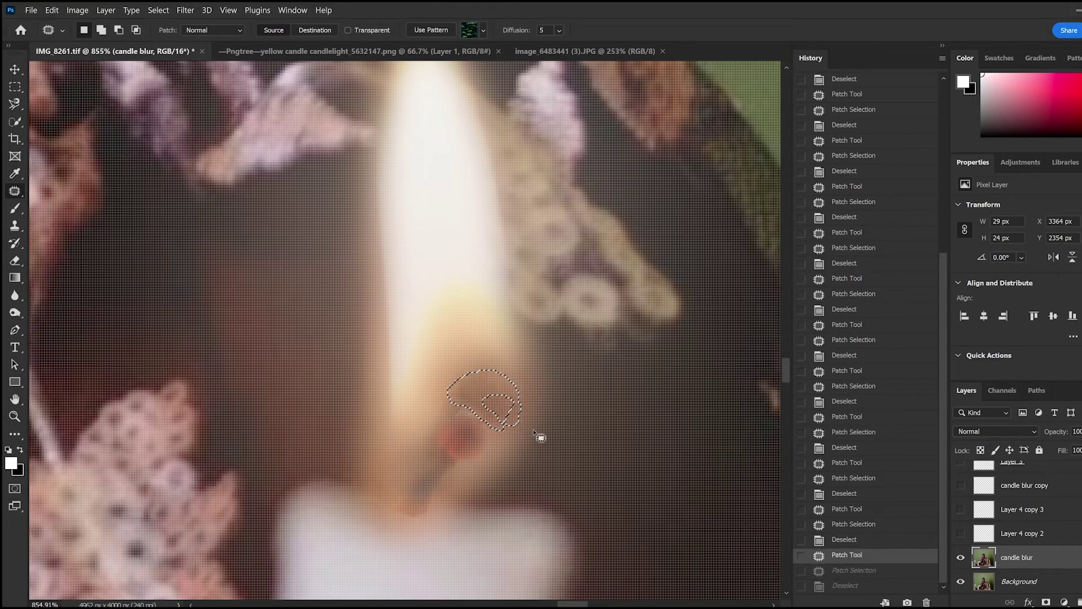
pyautogui.hotkey('ctrl', 'd')
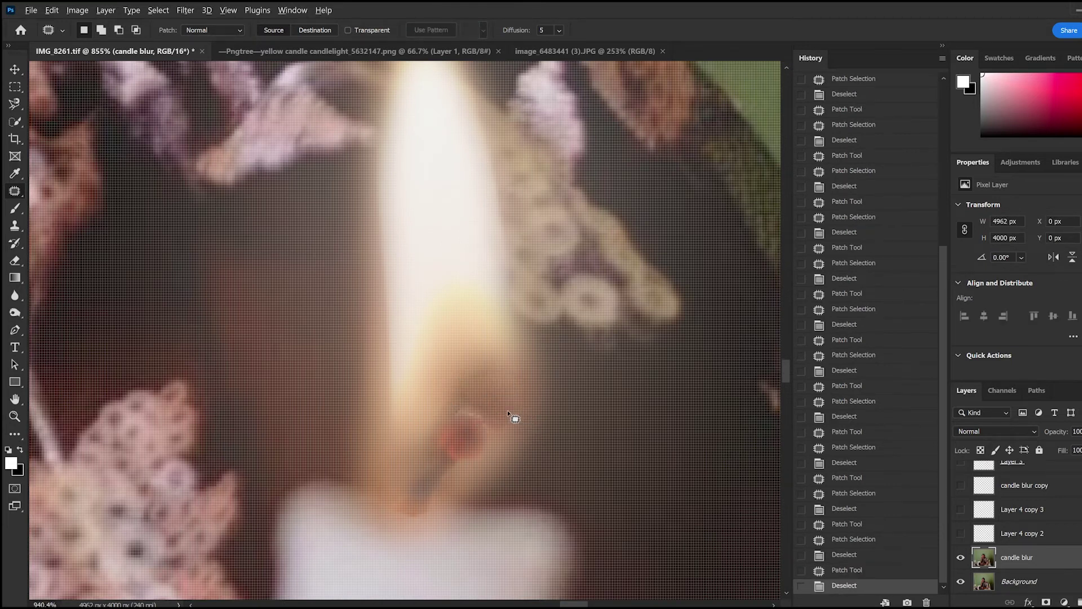
pyautogui.scroll(5, 507, 410)
# Patch small spots at the flame base beside the wick, undoing the last patch.
pyautogui.moveTo(486, 324)
pyautogui.mouseDown()
pyautogui.moveTo(354, 441)
pyautogui.moveTo(441, 344)
pyautogui.moveTo(408, 309)
pyautogui.mouseUp()
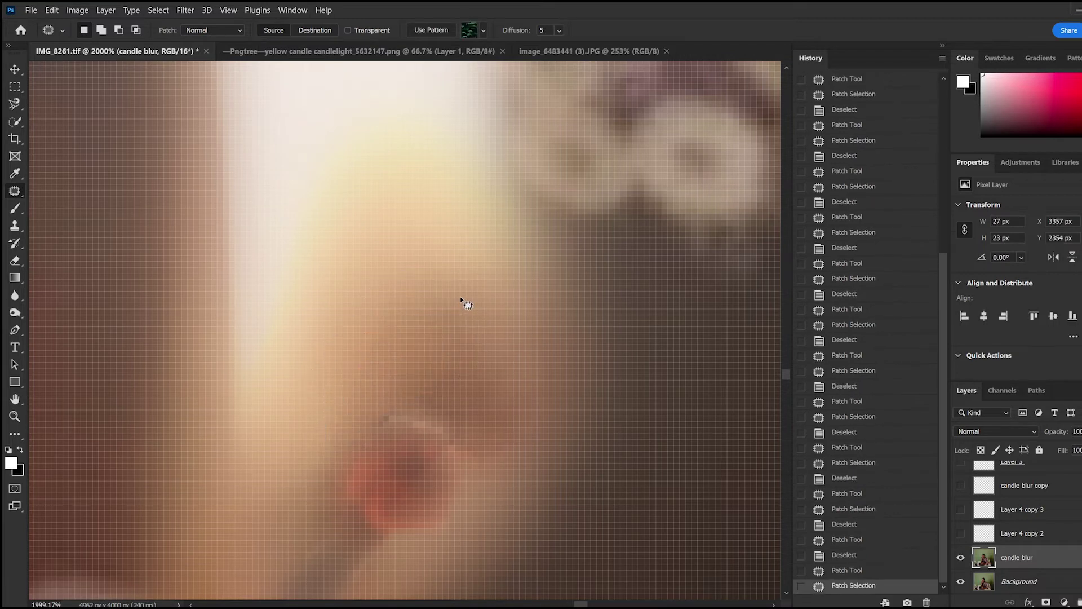
pyautogui.hotkey('ctrl', 'd')
pyautogui.moveTo(341, 415); pyautogui.dragTo(295, 418)
pyautogui.hotkey('ctrl', 'd')
pyautogui.hotkey('ctrl', 'z')
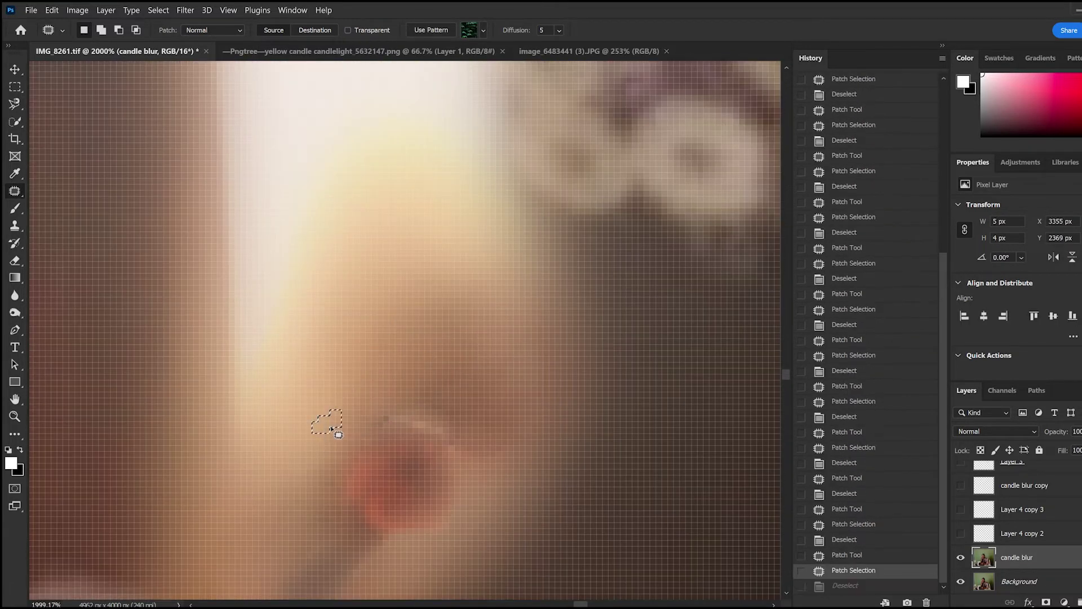
pyautogui.hotkey('ctrl', 'd')
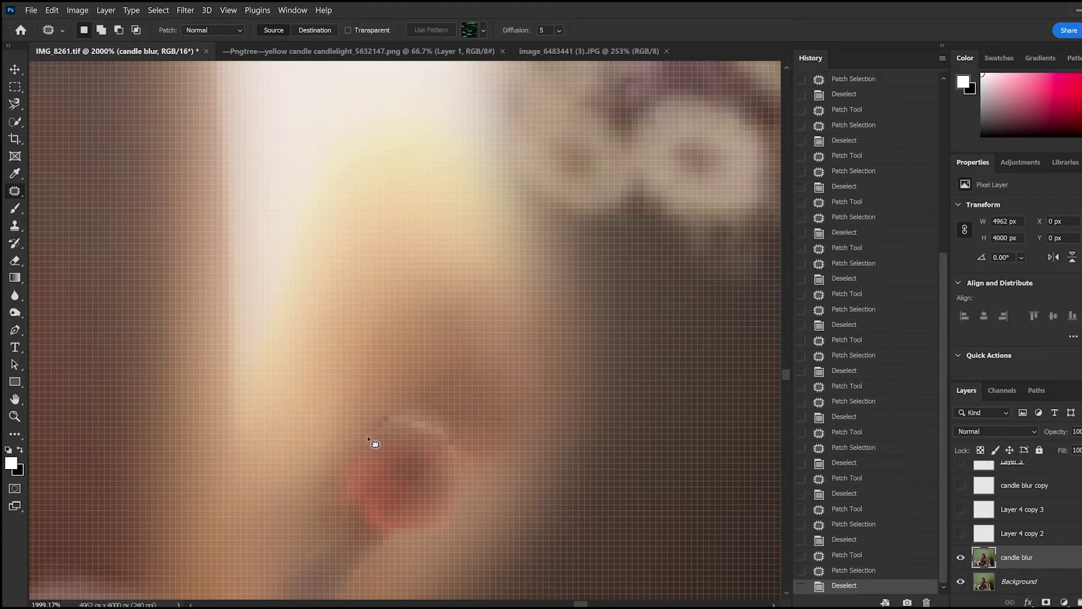
pyautogui.moveTo(374, 418)
pyautogui.mouseDown()
pyautogui.moveTo(387, 415)
pyautogui.moveTo(359, 393)
pyautogui.moveTo(336, 431)
pyautogui.moveTo(363, 403)
pyautogui.moveTo(336, 417)
pyautogui.moveTo(325, 362)
pyautogui.mouseUp()
pyautogui.hotkey('ctrl', 'd')
pyautogui.hotkey('ctrl', 'd')
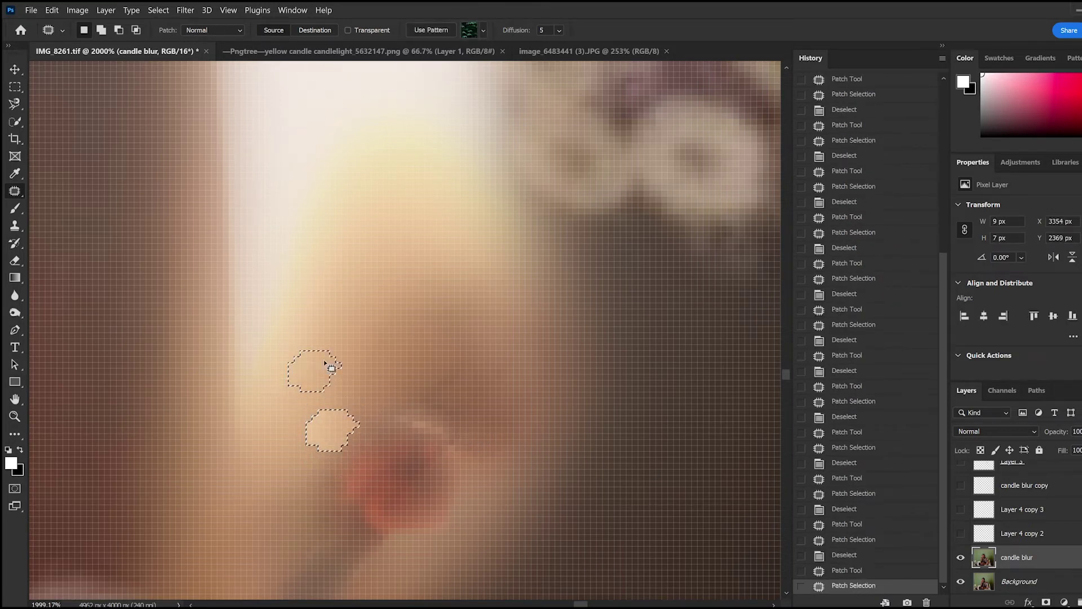
pyautogui.hotkey('ctrl', 'z')
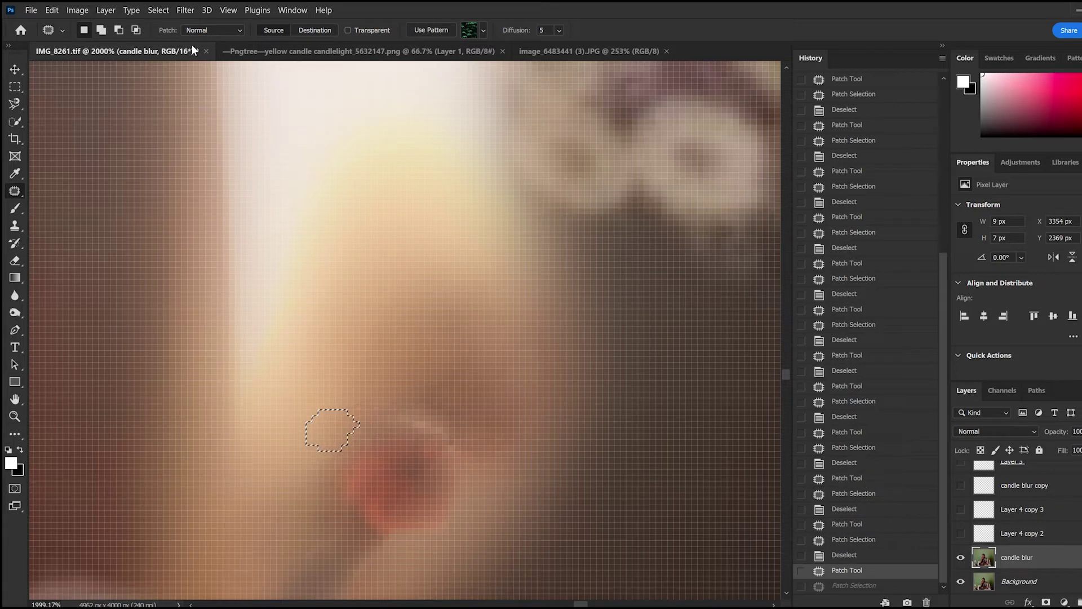
# Content-Aware patch the spot above the wick from surrounding glow, then zoom to inspect the result.
pyautogui.click(205, 46)
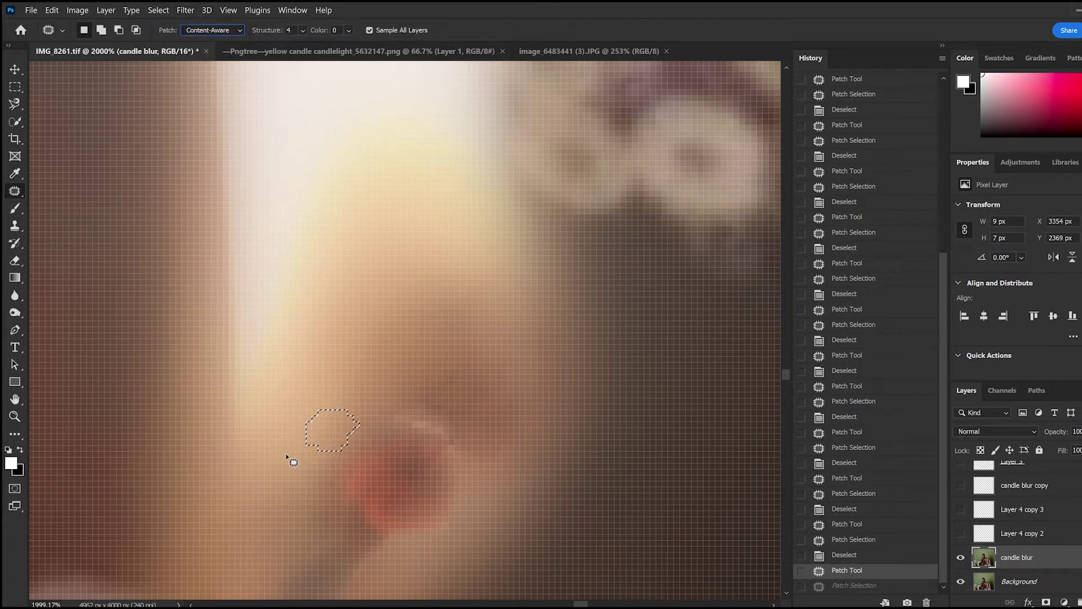
pyautogui.moveTo(335, 441); pyautogui.dragTo(317, 387)
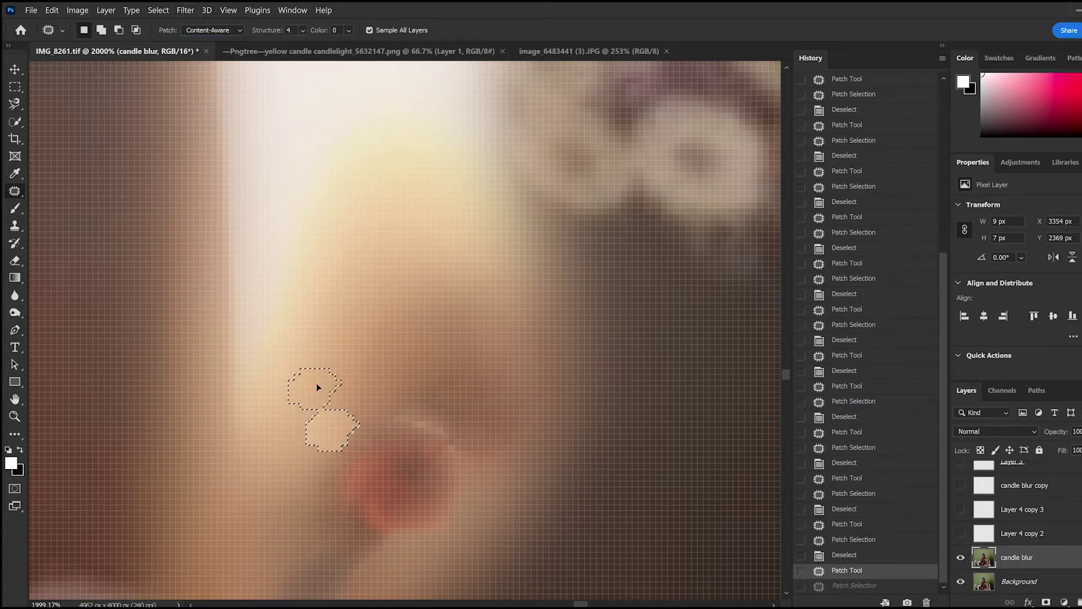
pyautogui.hotkey('ctrl', 'd')
pyautogui.scroll(-5, 372, 451)
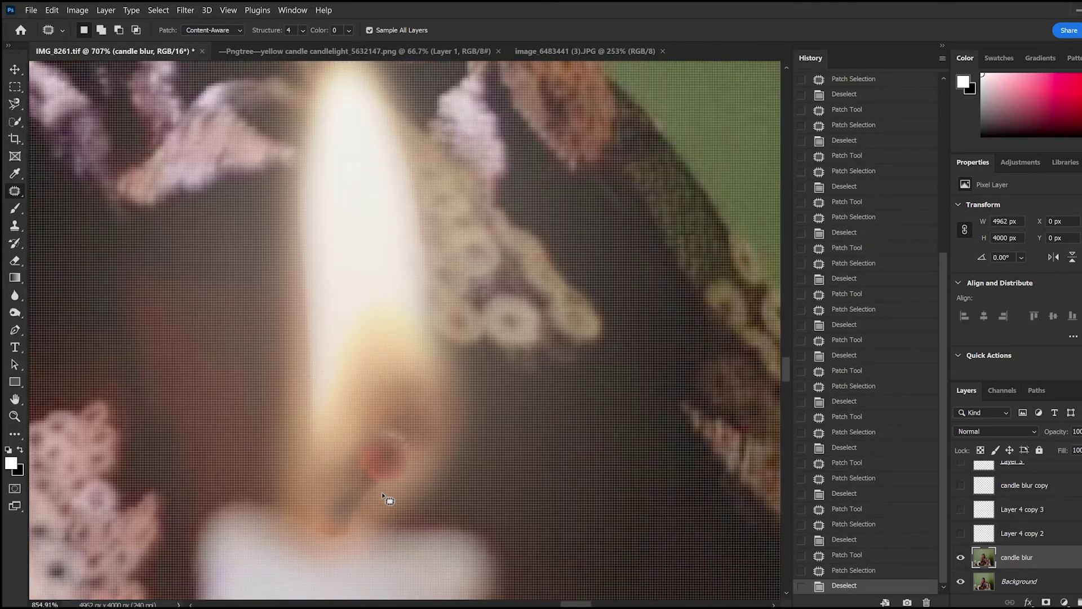
pyautogui.scroll(4, 381, 492)
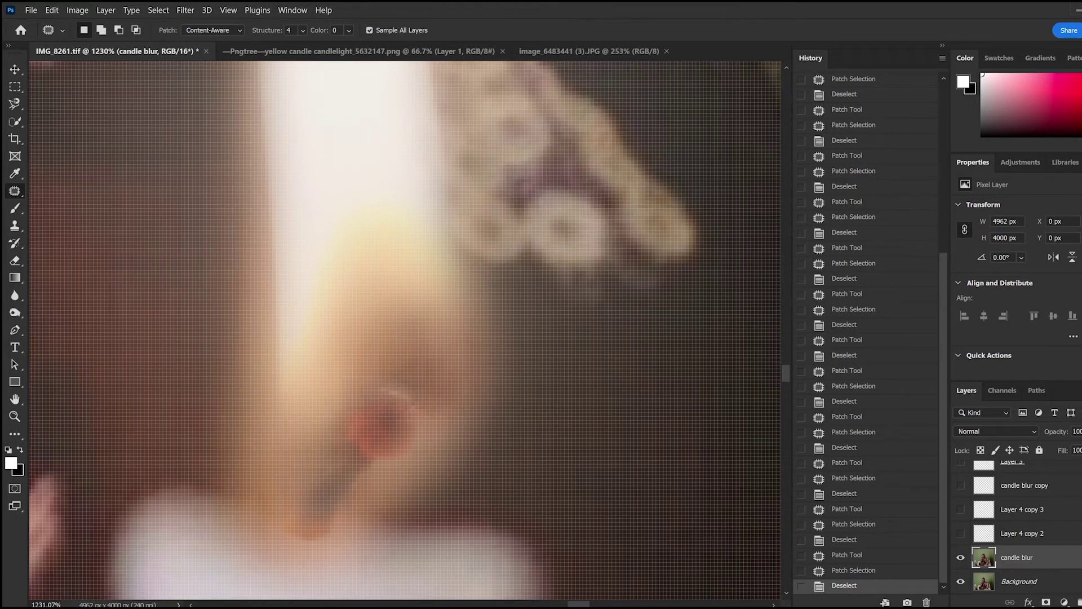
pyautogui.scroll(-3, 364, 435)
pyautogui.scroll(2, 415, 386)
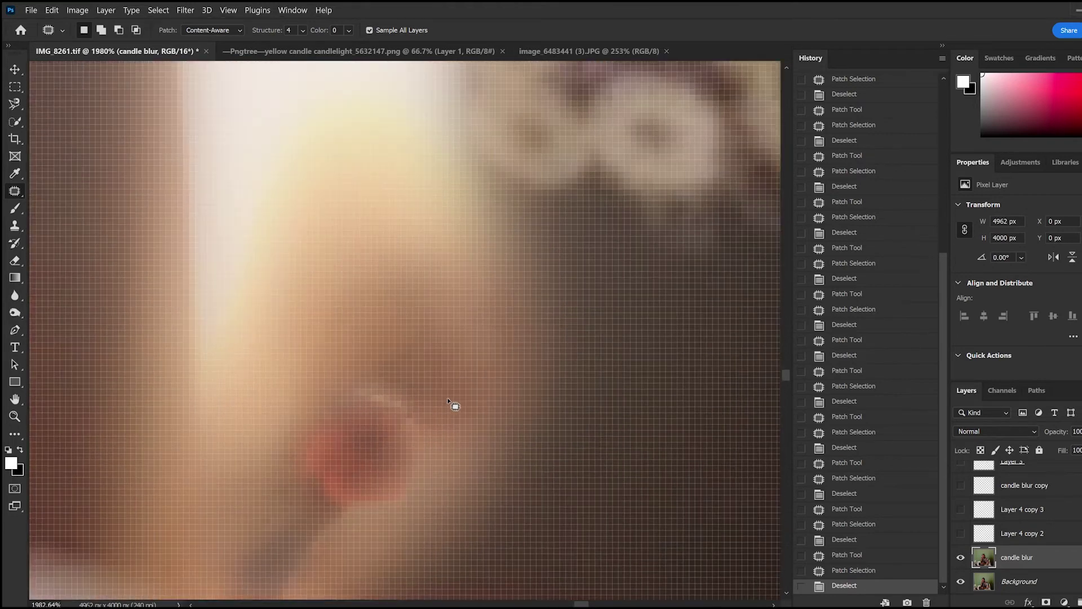
pyautogui.scroll(-3, 454, 406)
pyautogui.scroll(-3, 454, 459)
pyautogui.scroll(-3, 454, 467)
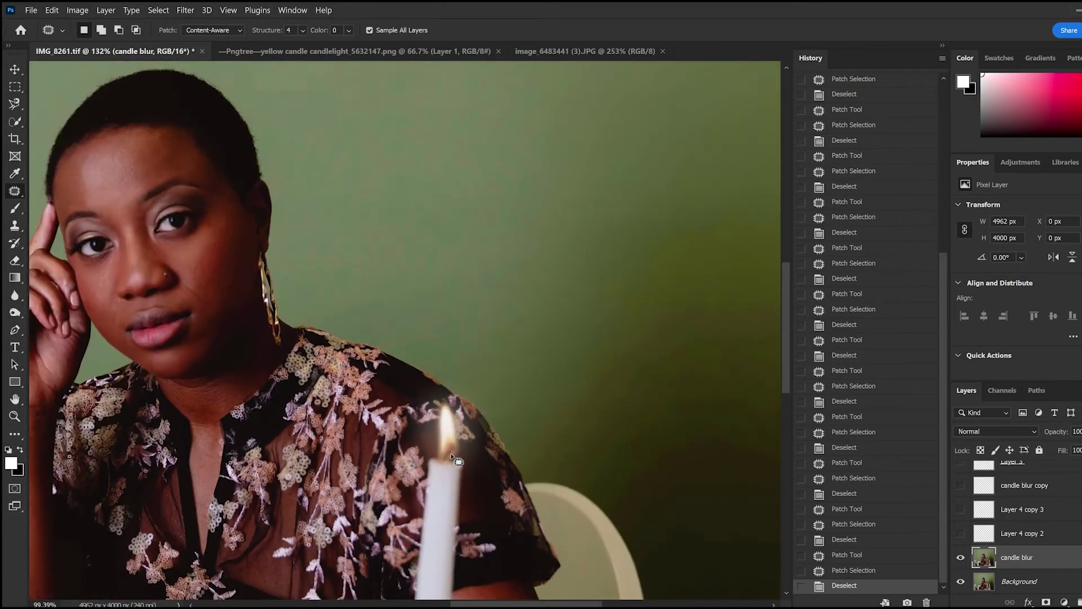
pyautogui.scroll(-2, 456, 479)
pyautogui.scroll(-1, 456, 479)
pyautogui.scroll(3, 484, 451)
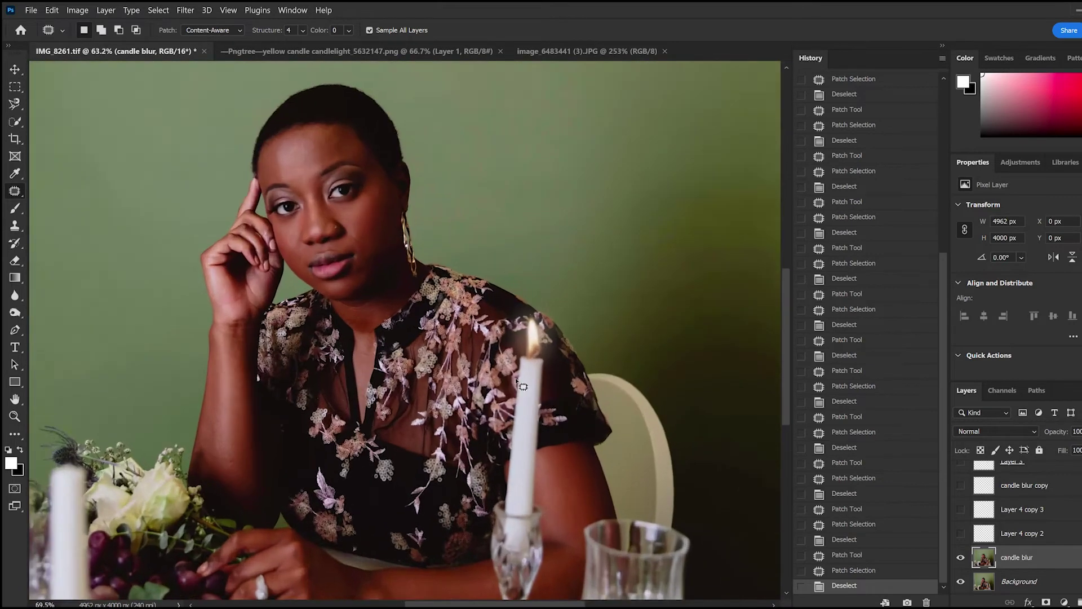
pyautogui.scroll(3, 524, 394)
pyautogui.scroll(2, 558, 358)
pyautogui.scroll(2, 567, 363)
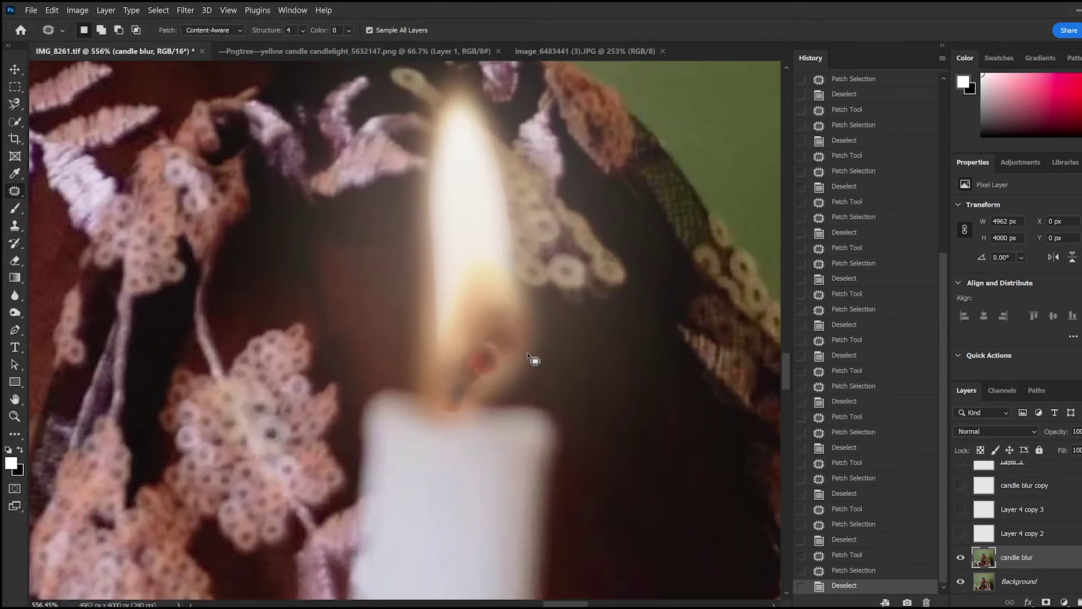
pyautogui.scroll(1, 531, 357)
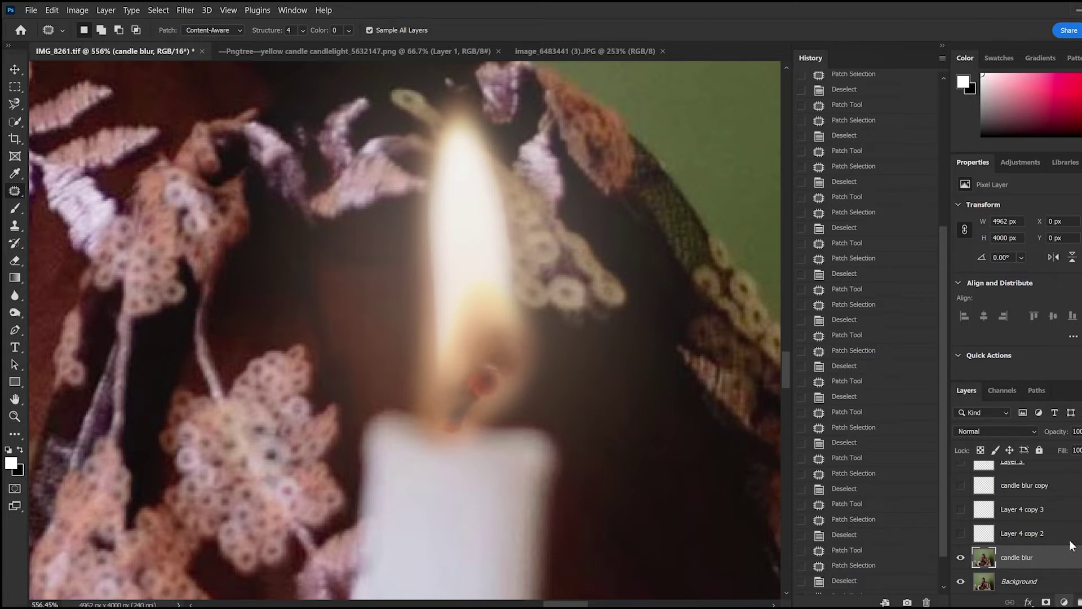
# Add a Selective Color layer clipped to candle blur, adding magenta to the Reds.
pyautogui.click(1064, 601)
pyautogui.click(1037, 580)
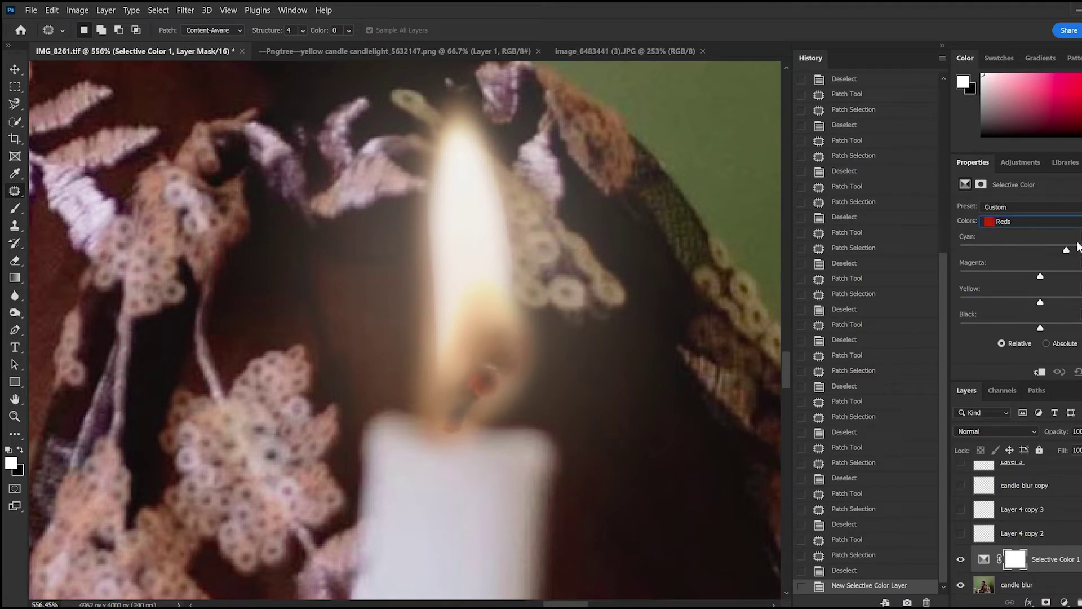
pyautogui.click(1010, 241)
pyautogui.click(1039, 371)
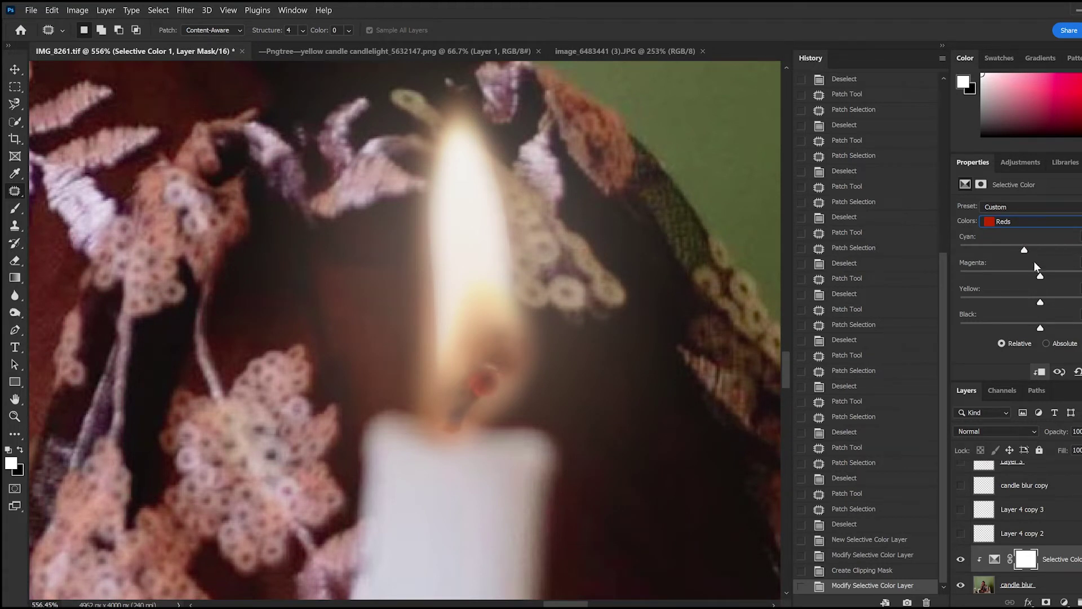
pyautogui.moveTo(1030, 273)
pyautogui.mouseDown()
pyautogui.moveTo(1045, 275)
pyautogui.moveTo(1035, 302)
pyautogui.mouseUp()
# Zoom out and delete the Selective Color 1 adjustment layer.
pyautogui.click(14, 69)
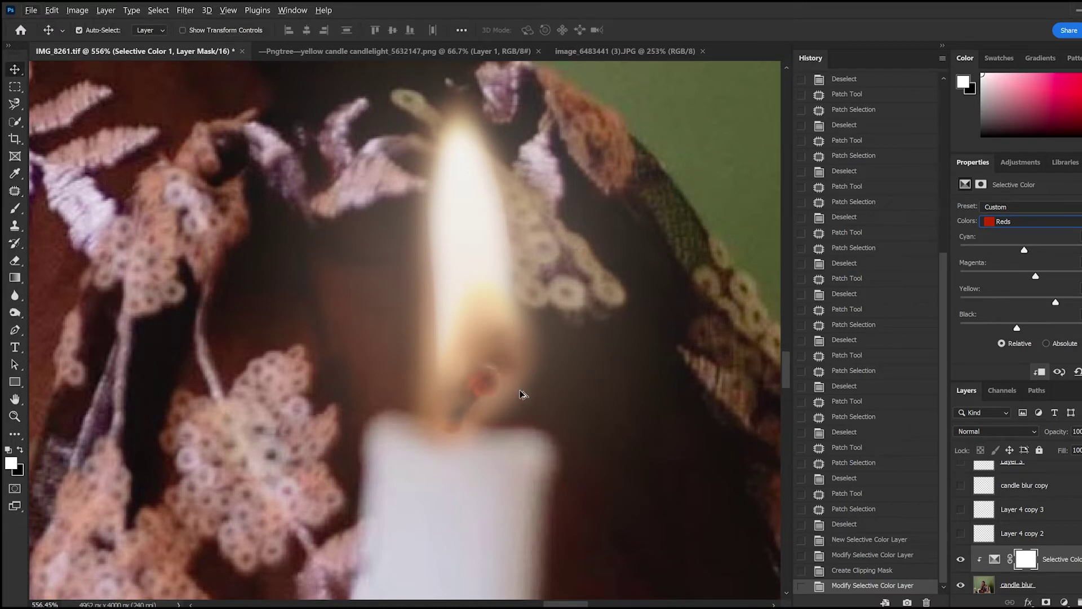
pyautogui.click(11, 415)
pyautogui.press('alt')
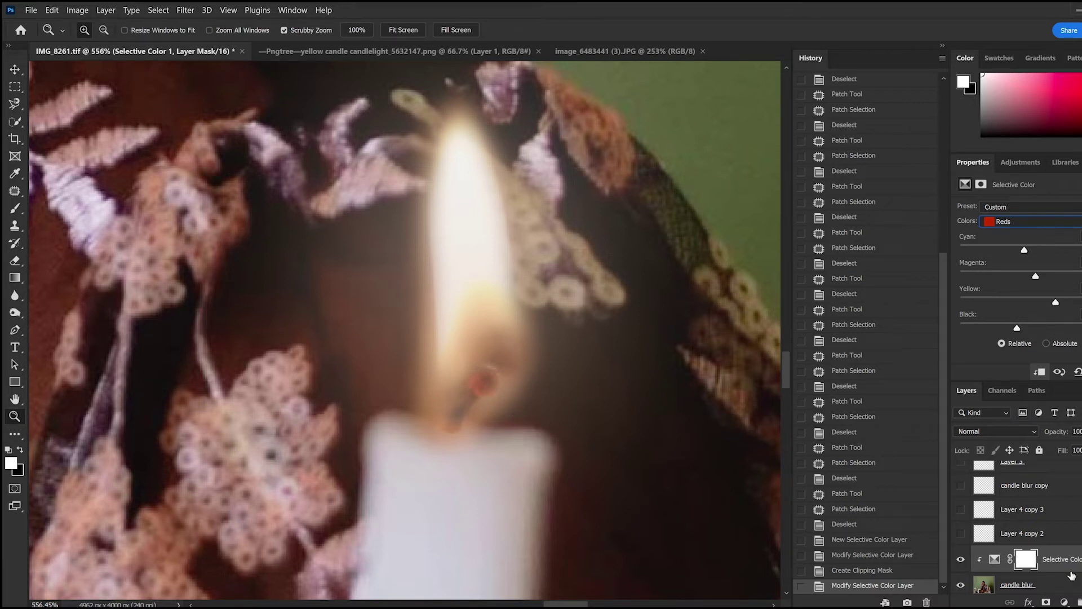
pyautogui.press('Delete')
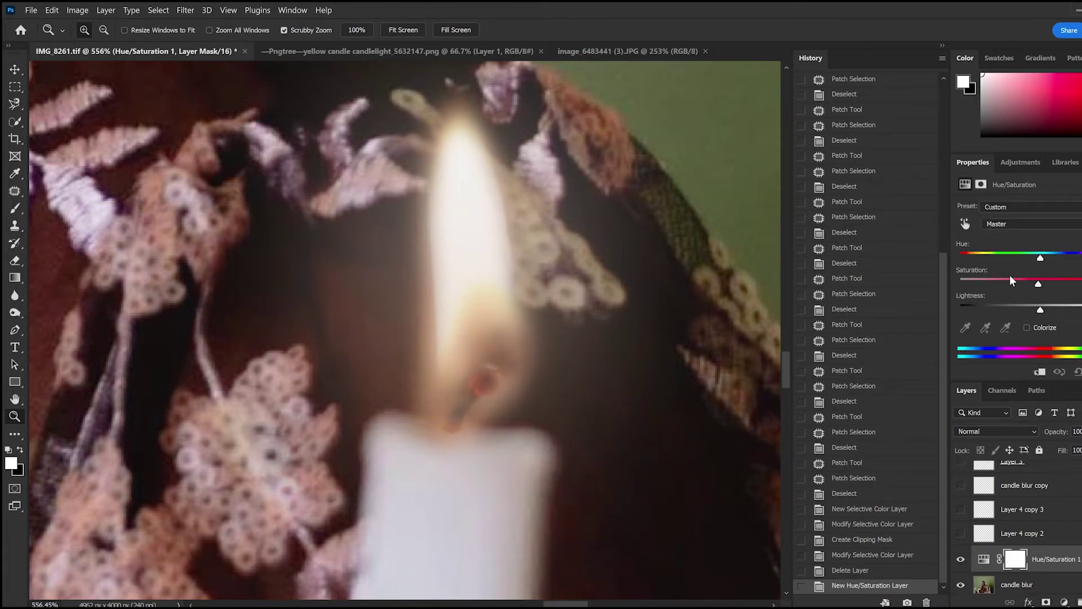
# Desaturate the Hue/Saturation layer, invert its mask, and paint the wick spot with a 20px white brush.
pyautogui.moveTo(1021, 281); pyautogui.dragTo(1021, 281)
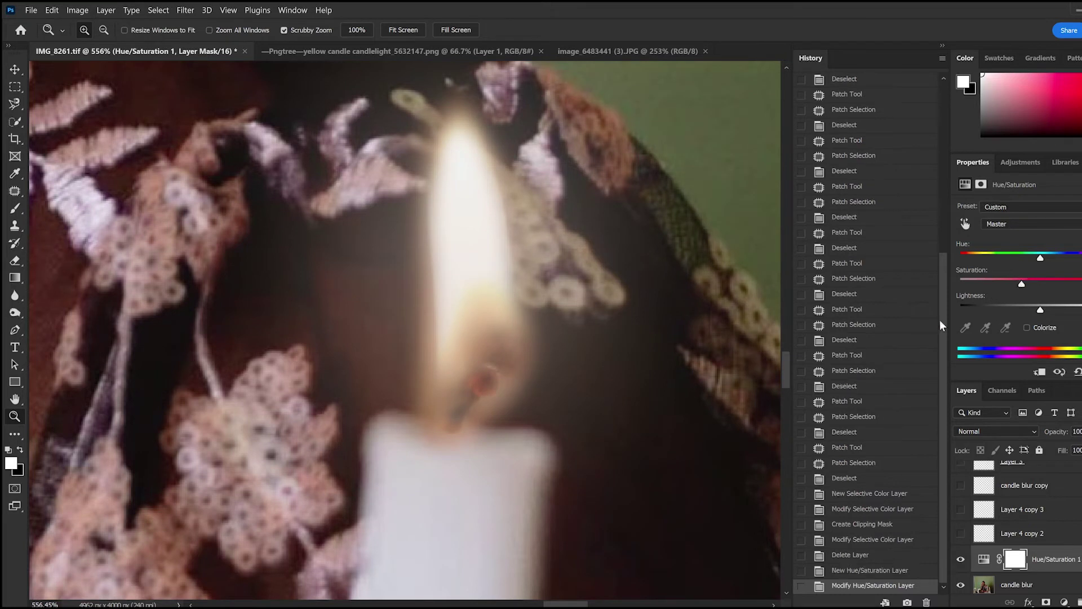
pyautogui.hotkey('ctrl', 'i')
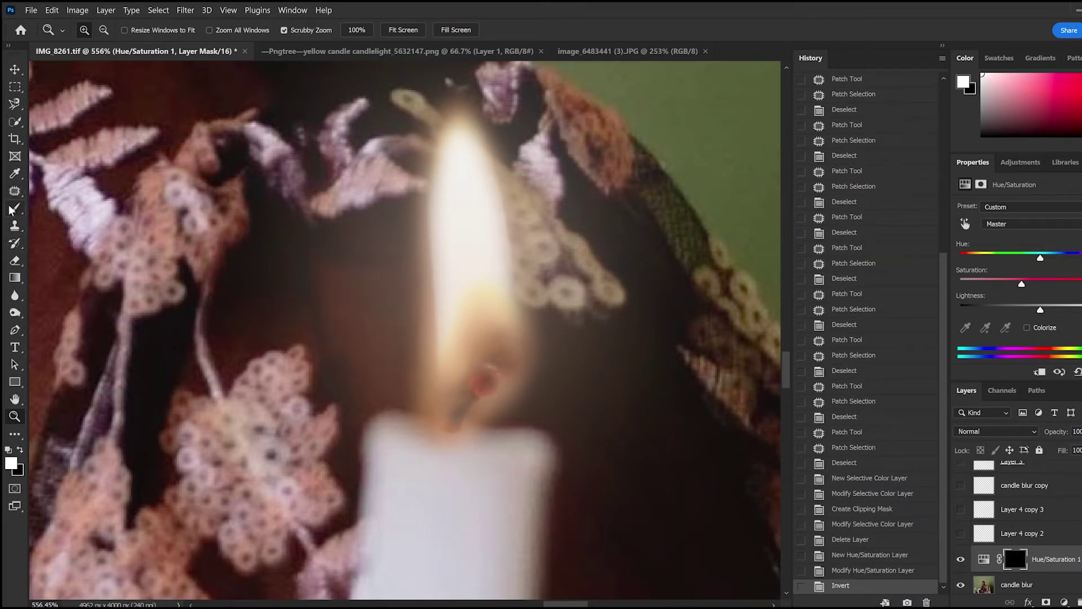
pyautogui.click(12, 209)
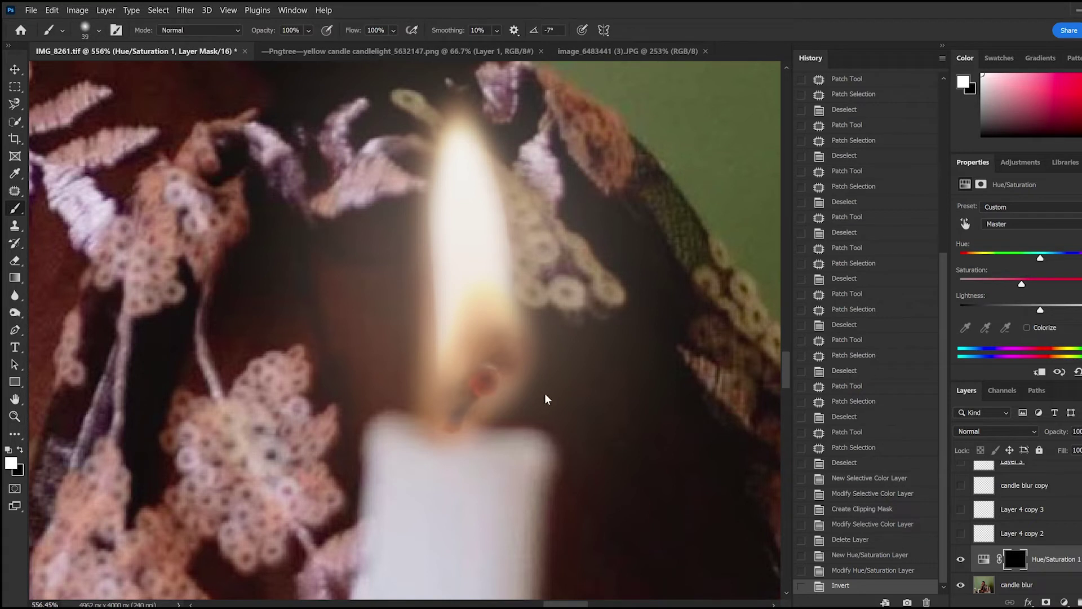
pyautogui.press('[')
pyautogui.press('[')
pyautogui.click(476, 384)
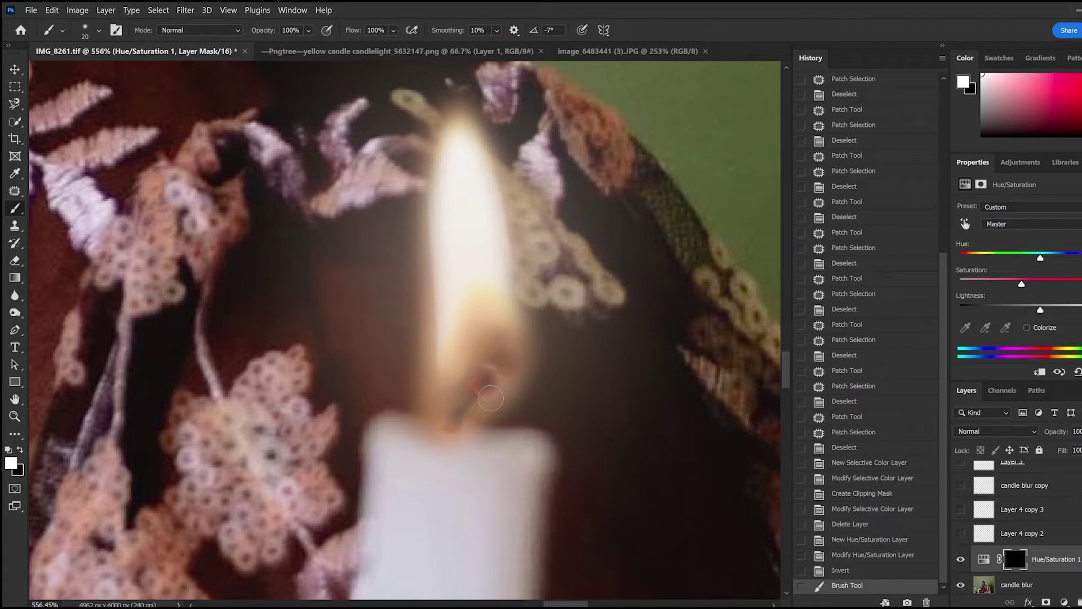
pyautogui.click(503, 387)
# Lower the Lightness on the wick spot and toggle the adjustment to compare before and after.
pyautogui.moveTo(1040, 309)
pyautogui.mouseDown()
pyautogui.moveTo(1015, 307)
pyautogui.moveTo(1027, 308)
pyautogui.moveTo(1028, 282)
pyautogui.mouseUp()
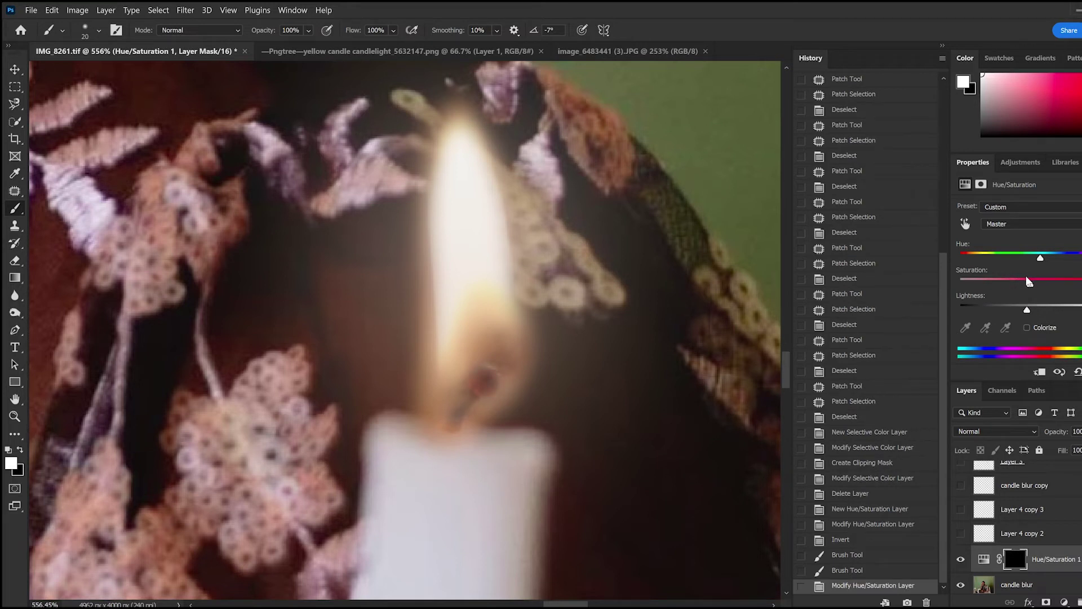
pyautogui.click(961, 559)
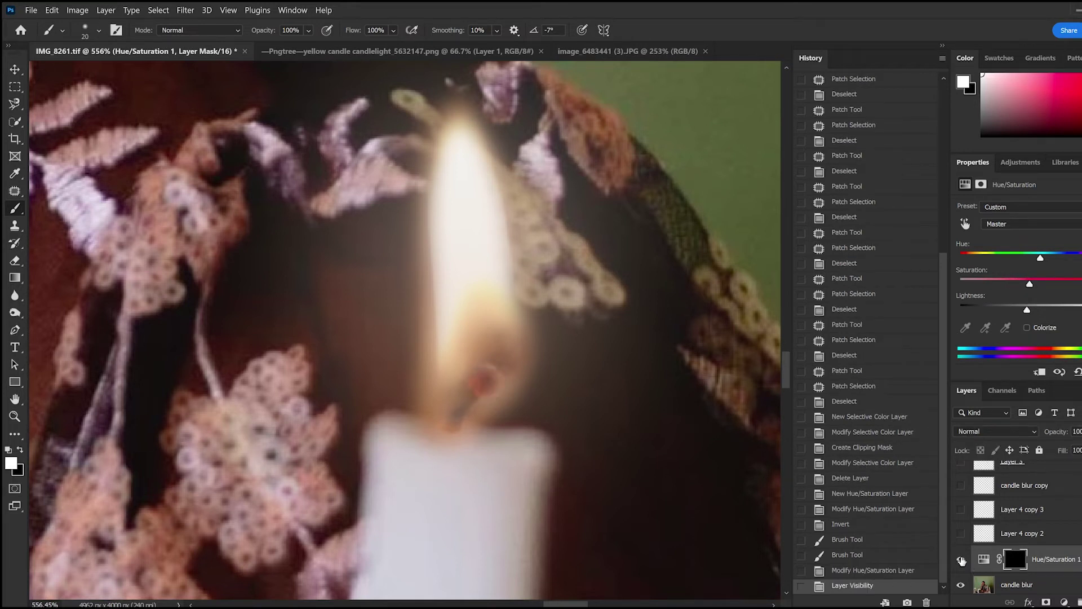
pyautogui.scroll(-2, 525, 370)
pyautogui.scroll(-2, 523, 369)
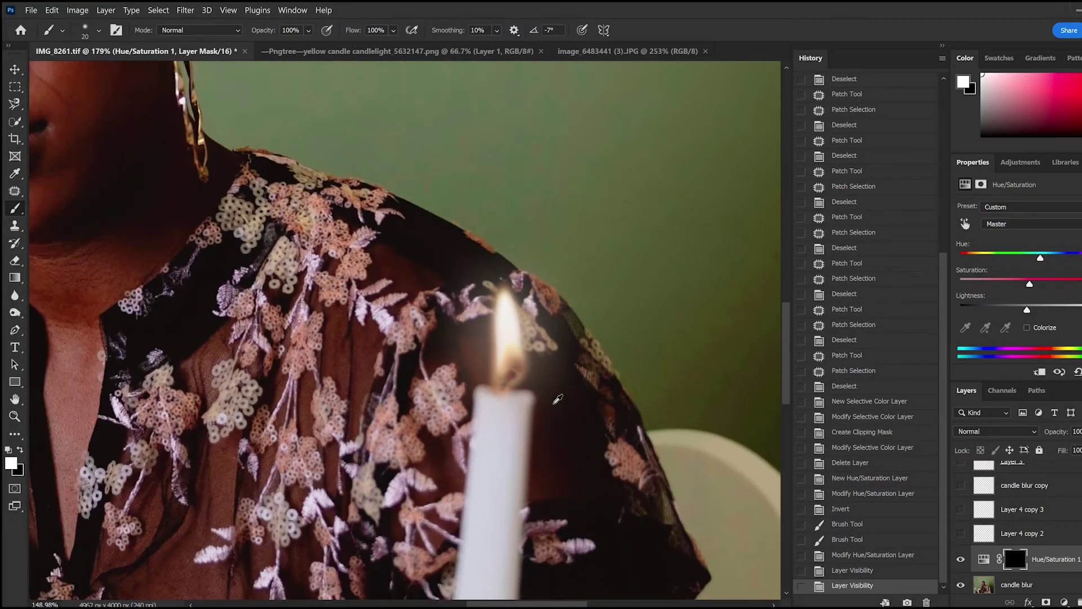
pyautogui.scroll(-2, 521, 371)
pyautogui.scroll(-2, 519, 371)
pyautogui.scroll(5, 519, 369)
pyautogui.scroll(5, 519, 369)
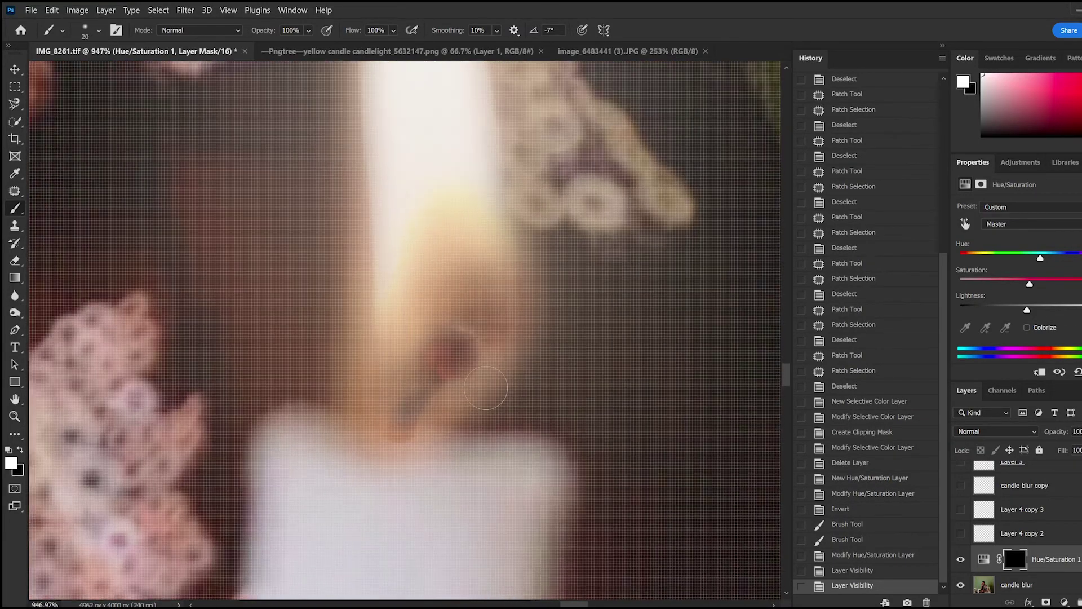
# Extend the mask painting around the wick, undo the stray stroke, and select the candle blur layer.
pyautogui.click(476, 358)
pyautogui.moveTo(459, 367); pyautogui.dragTo(484, 395)
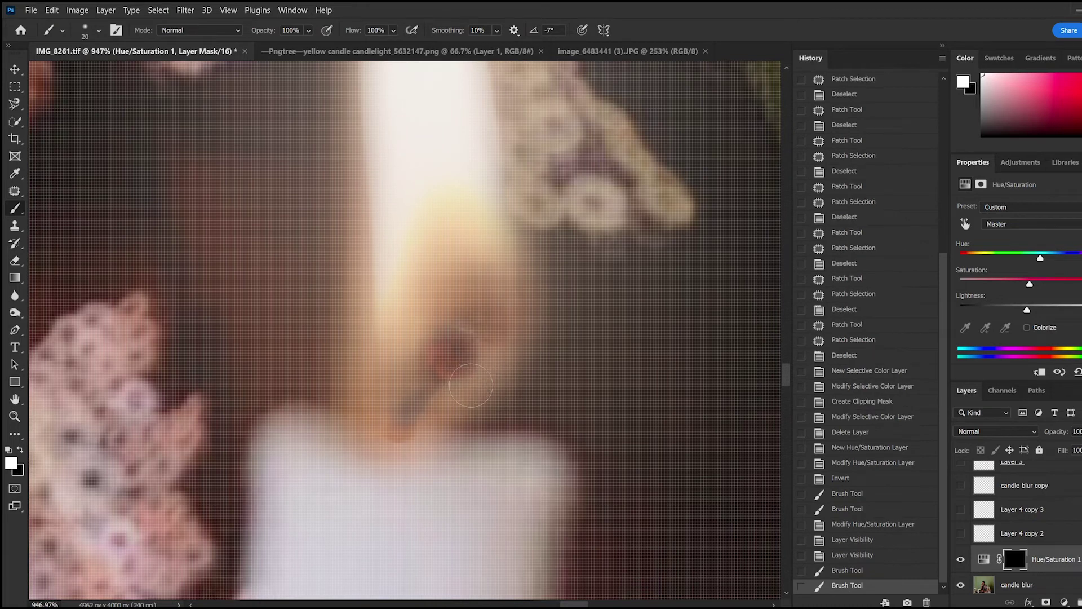
pyautogui.scroll(-2, 511, 380)
pyautogui.scroll(-1, 510, 379)
pyautogui.moveTo(452, 430); pyautogui.dragTo(470, 413)
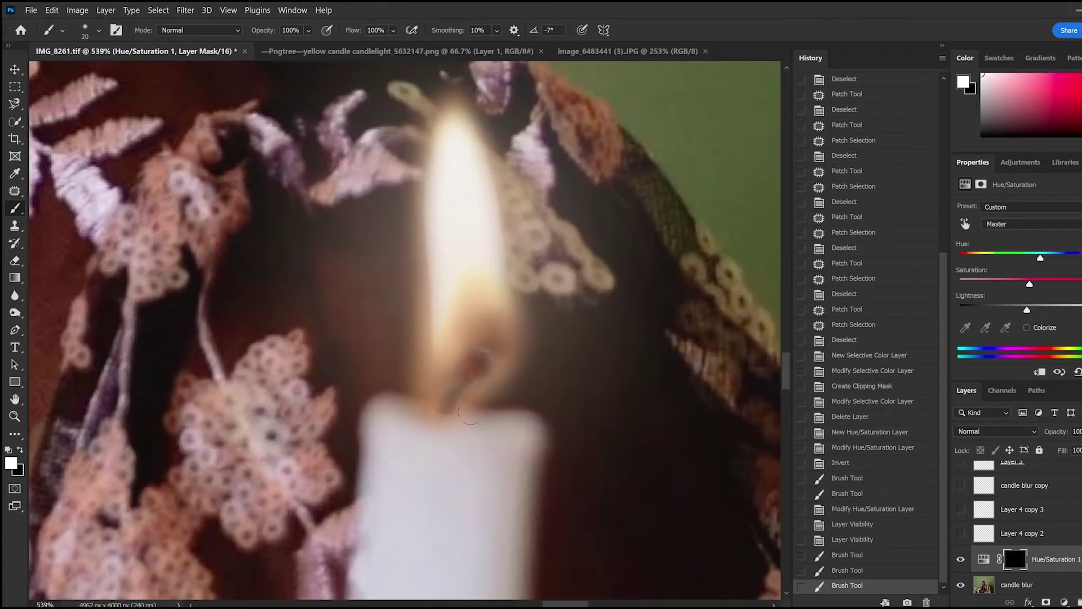
pyautogui.scroll(-3, 521, 410)
pyautogui.hotkey('ctrl', 'z')
pyautogui.scroll(-2, 546, 417)
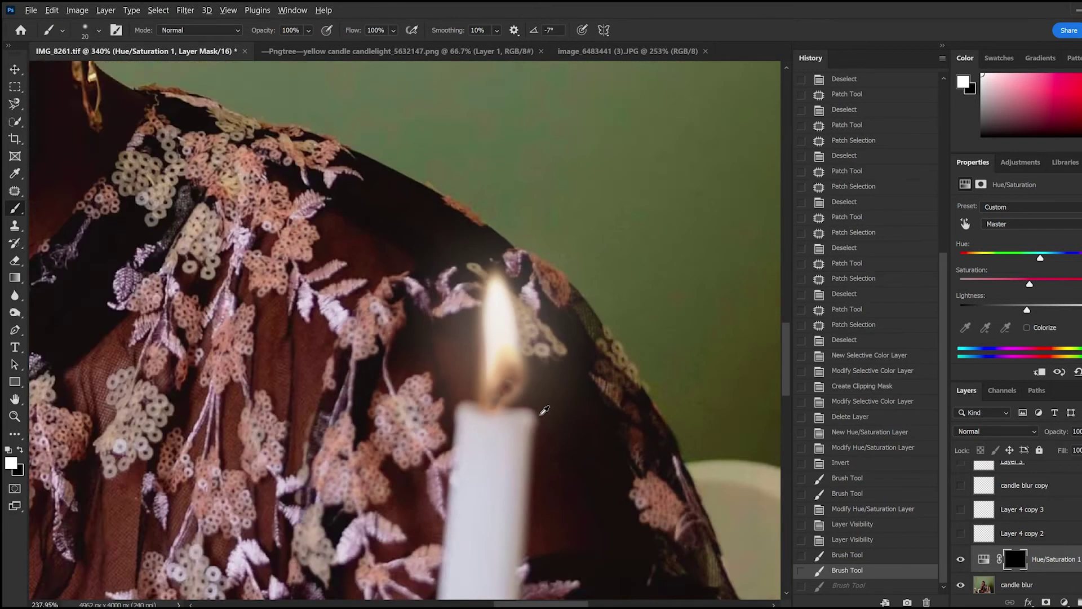
pyautogui.scroll(-1, 531, 452)
pyautogui.scroll(1, 531, 452)
pyautogui.scroll(2, 531, 453)
pyautogui.scroll(2, 531, 453)
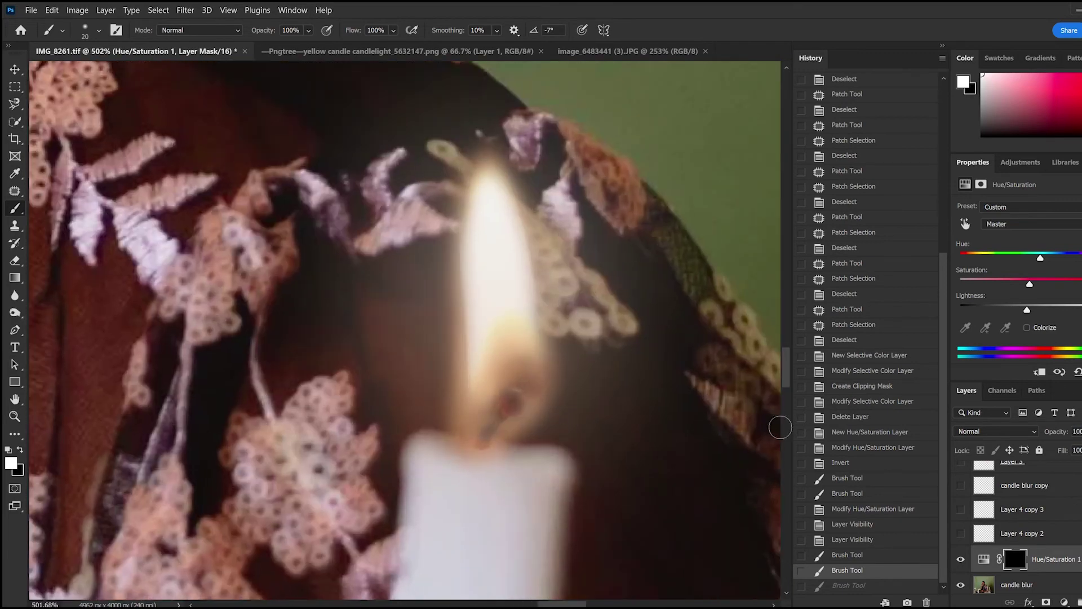
pyautogui.click(1058, 583)
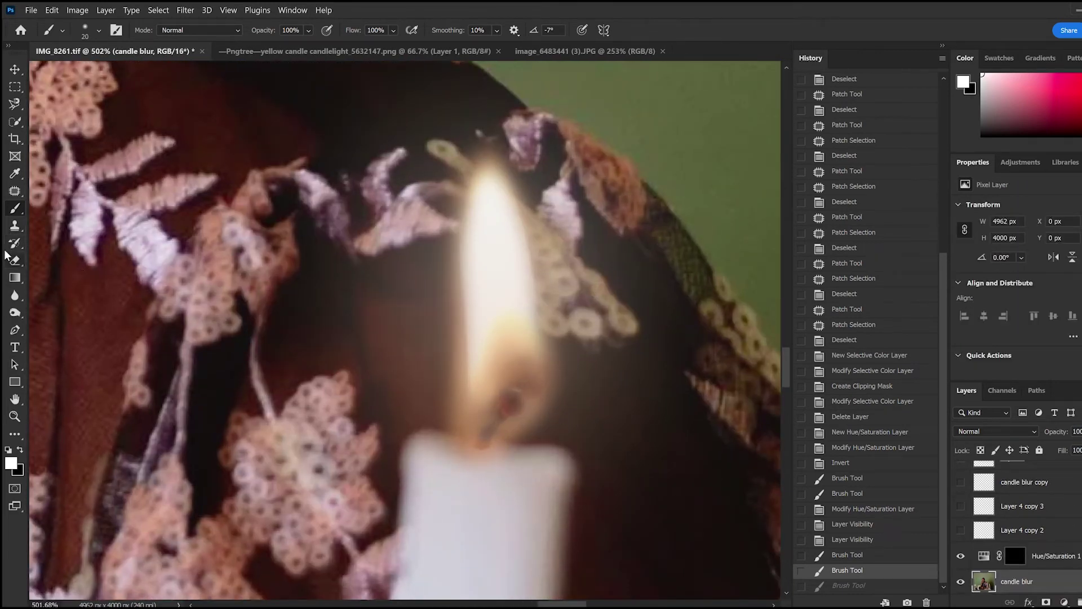
# Dodge around the right candle's flame on the candle blur layer at 14% exposure, Midtones.
pyautogui.click(14, 313)
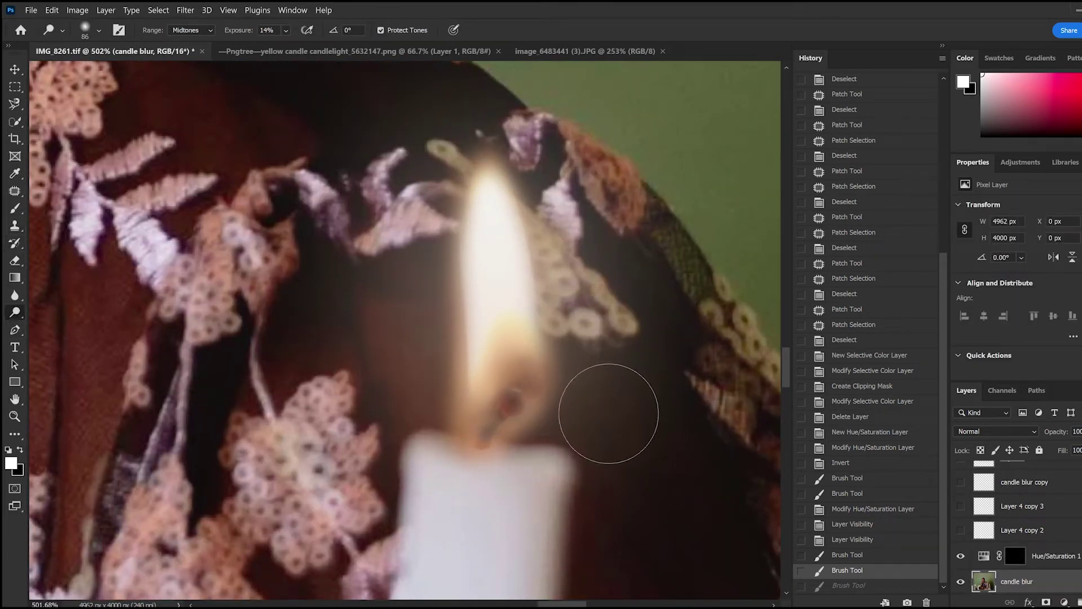
pyautogui.moveTo(577, 416)
pyautogui.mouseDown()
pyautogui.moveTo(552, 428)
pyautogui.moveTo(566, 423)
pyautogui.moveTo(592, 452)
pyautogui.mouseUp()
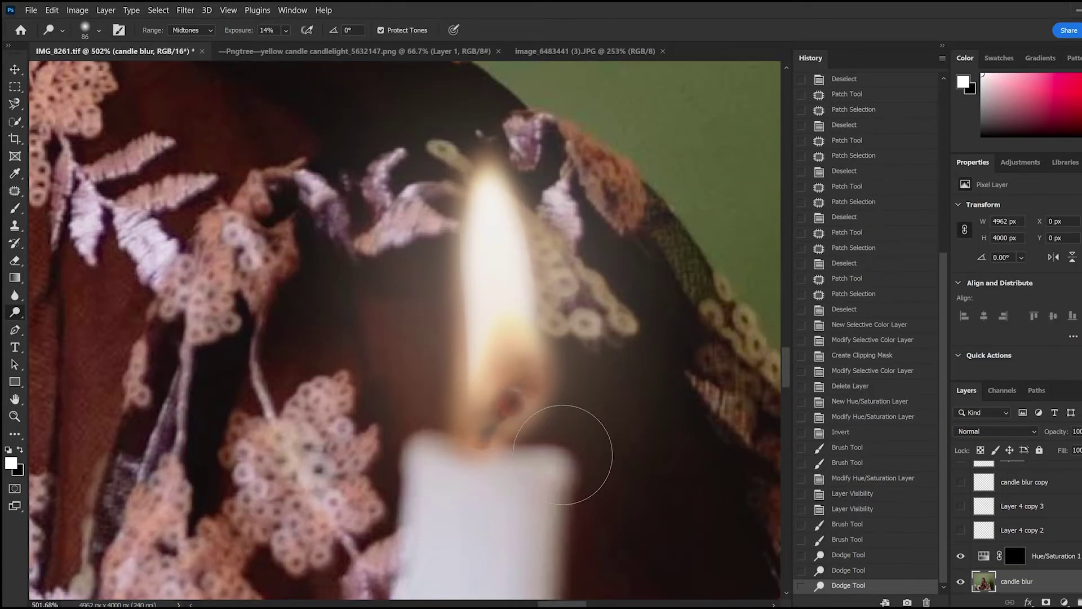
pyautogui.scroll(-3, 625, 438)
pyautogui.click(615, 441)
pyautogui.scroll(-2, 619, 458)
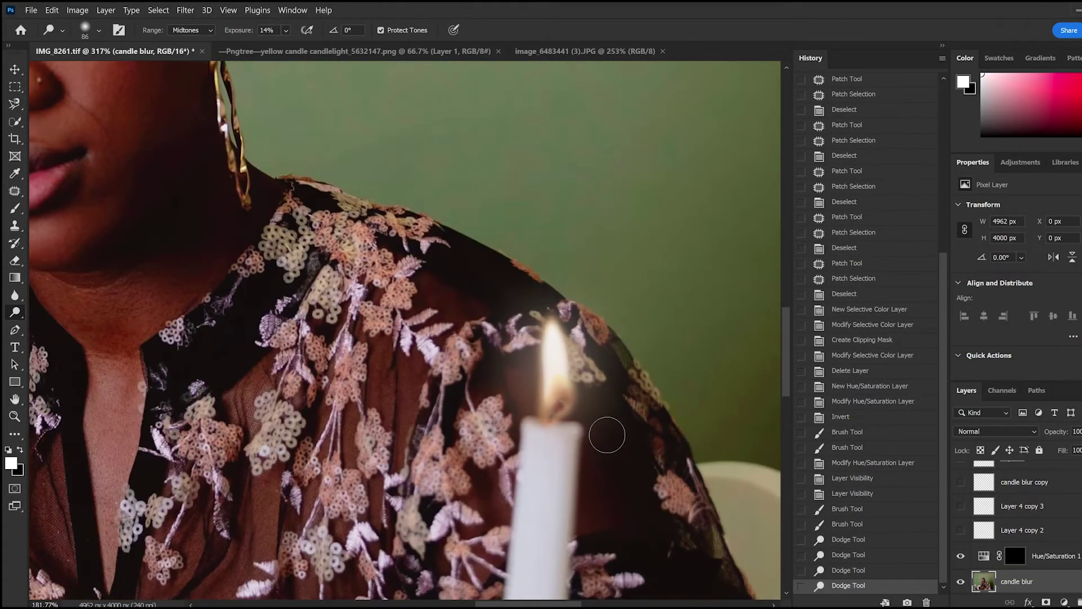
pyautogui.scroll(-2, 619, 468)
pyautogui.scroll(-2, 623, 480)
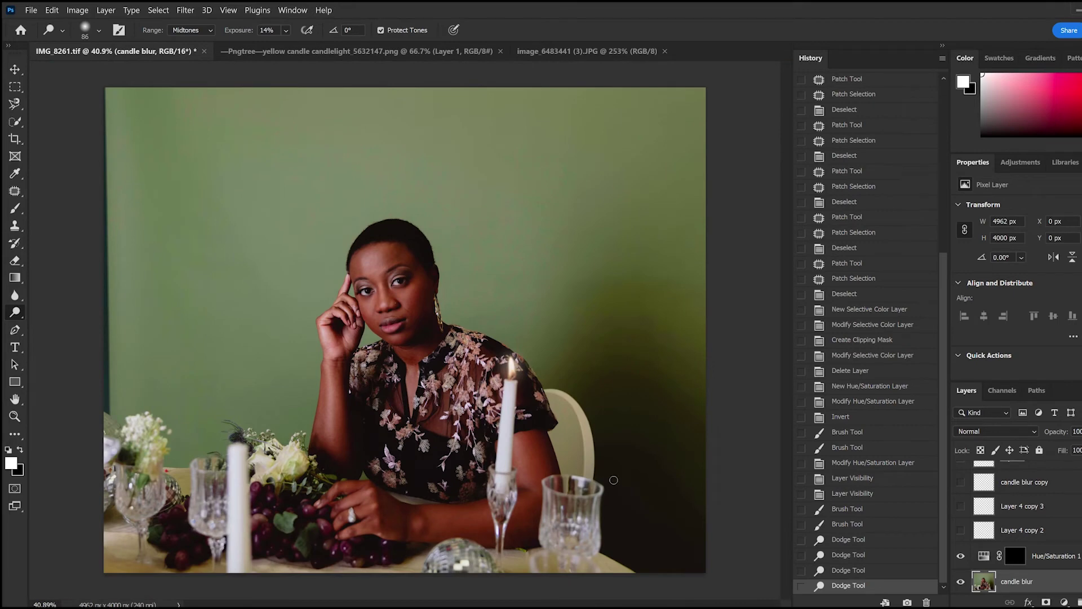
pyautogui.scroll(3, 507, 401)
pyautogui.scroll(1, 518, 402)
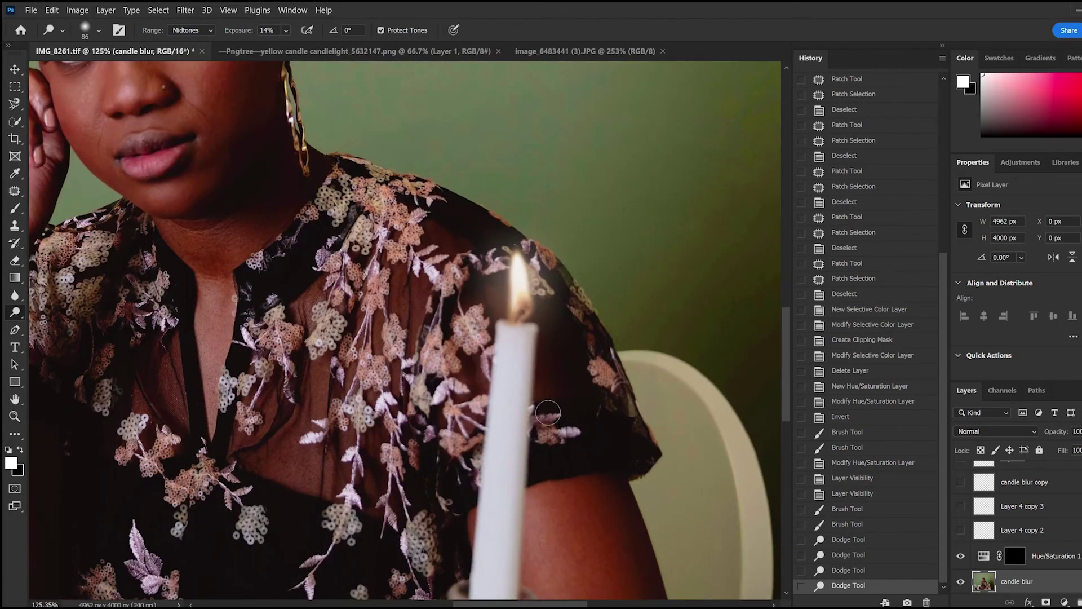
pyautogui.scroll(-2, 535, 401)
pyautogui.scroll(-2, 543, 401)
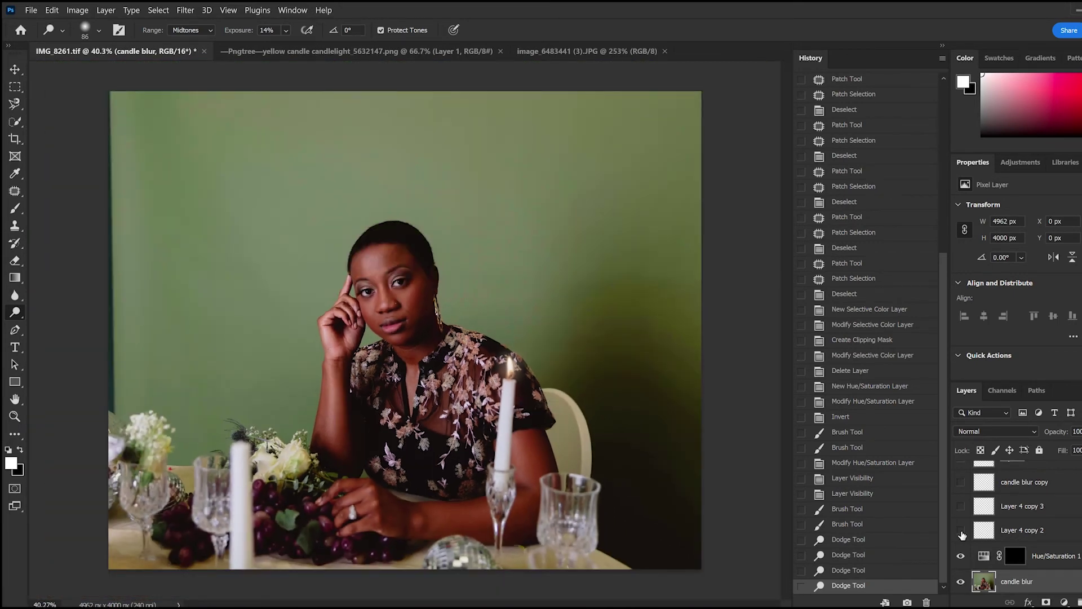
pyautogui.scroll(-1, 1052, 520)
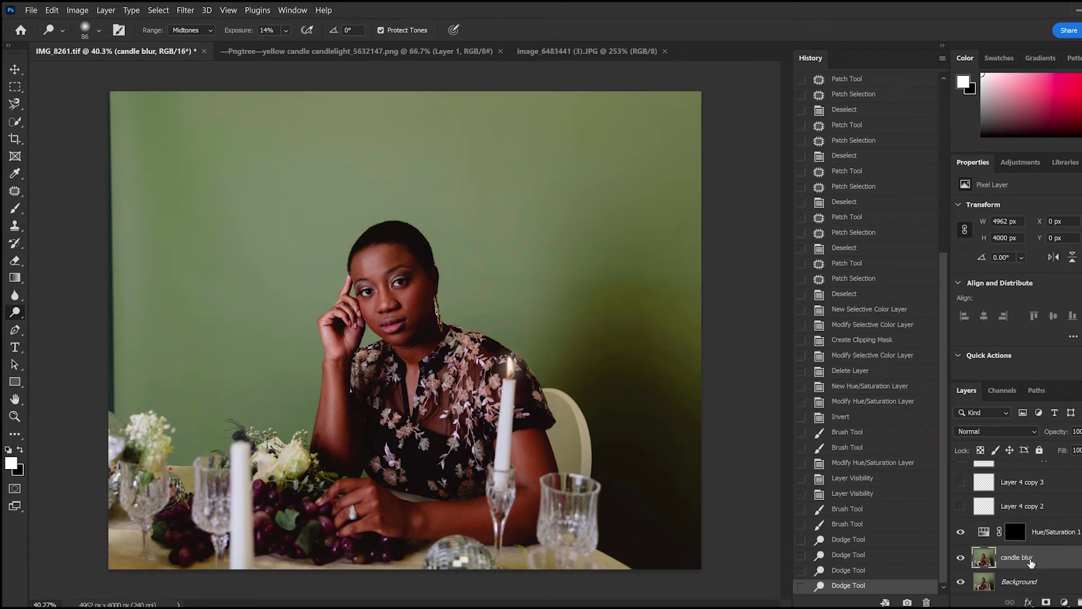
# Undo the accidental Layer Via Copy of the candle blur layer.
pyautogui.hotkey('ctrl', 'j')
pyautogui.scroll(1, 575, 372)
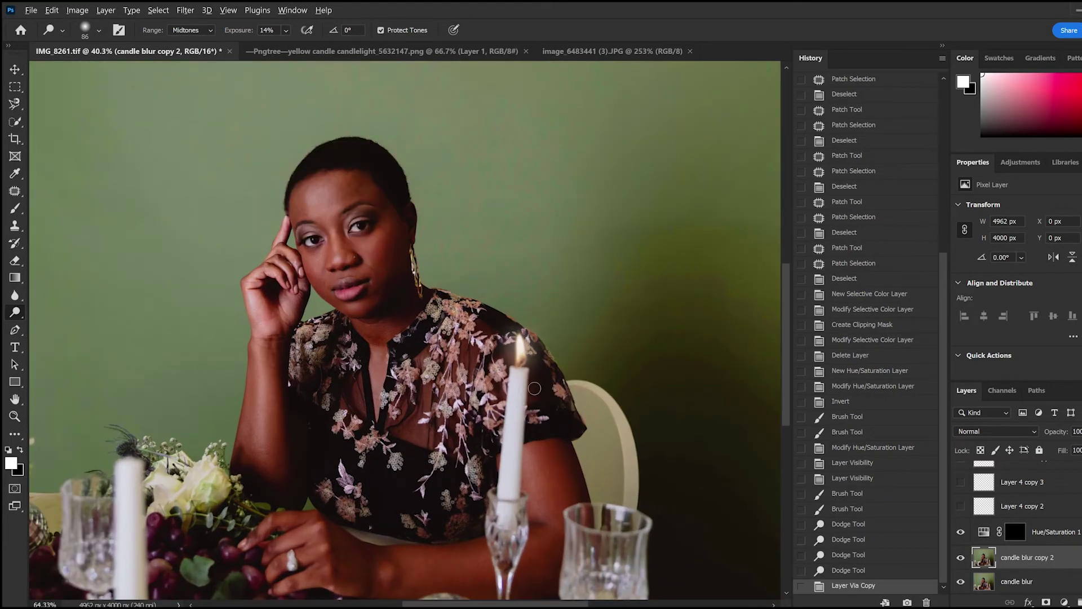
pyautogui.scroll(2, 543, 387)
pyautogui.scroll(1, 544, 389)
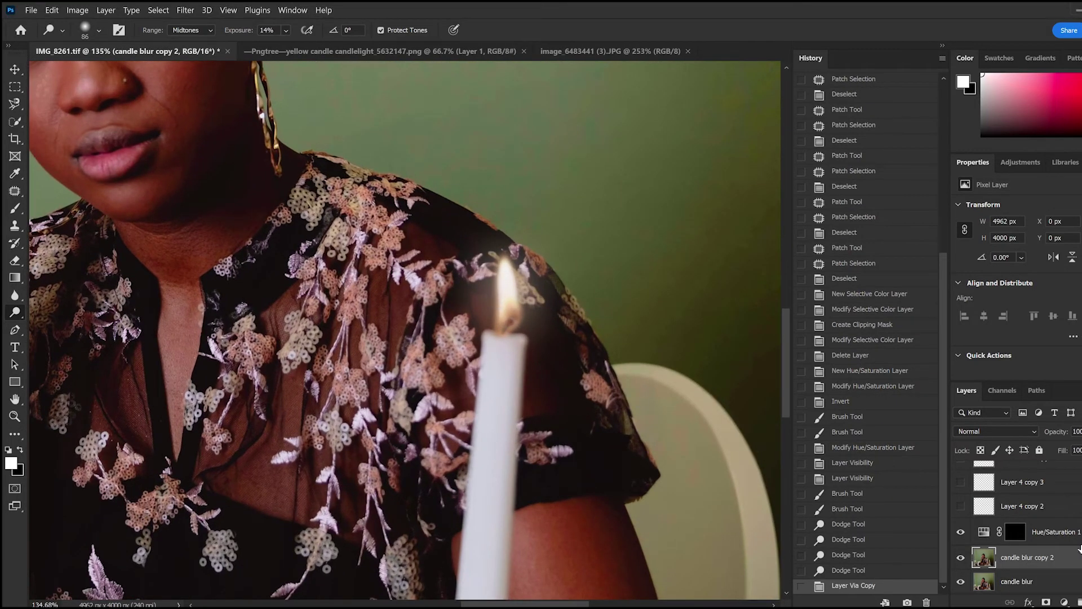
pyautogui.hotkey('ctrl', 'z')
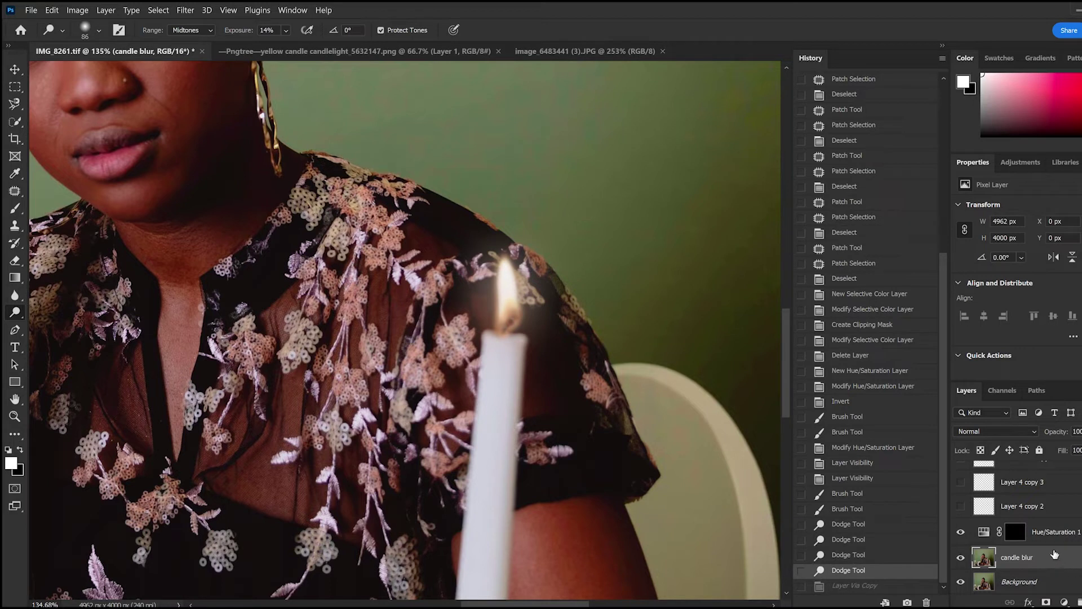
pyautogui.scroll(1, 1054, 554)
pyautogui.scroll(1, 1055, 550)
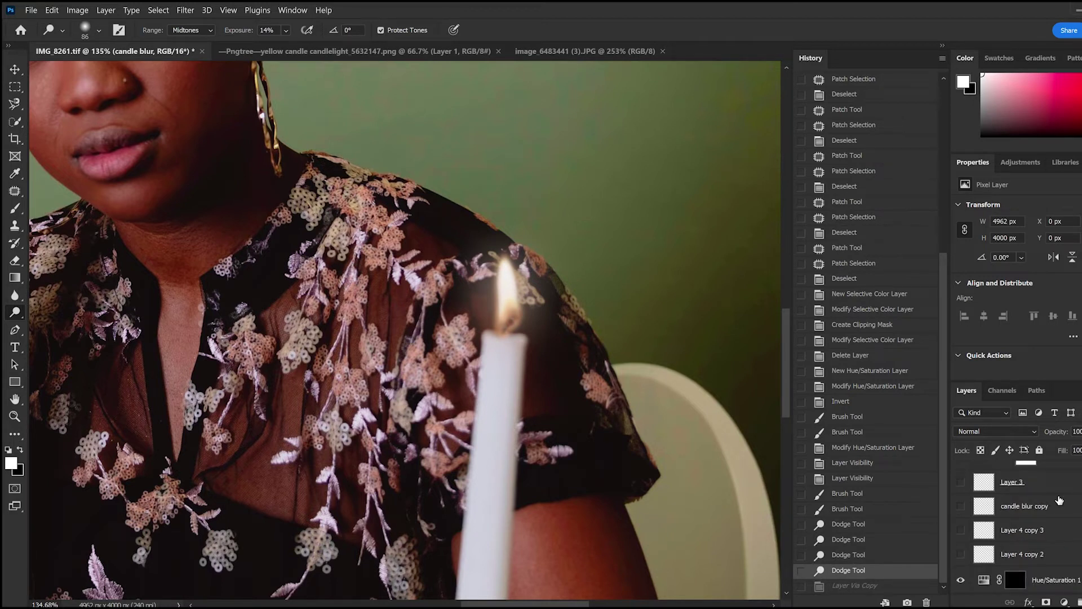
# Toggle the candle blur copy glow on and off to compare the image.
pyautogui.click(1057, 504)
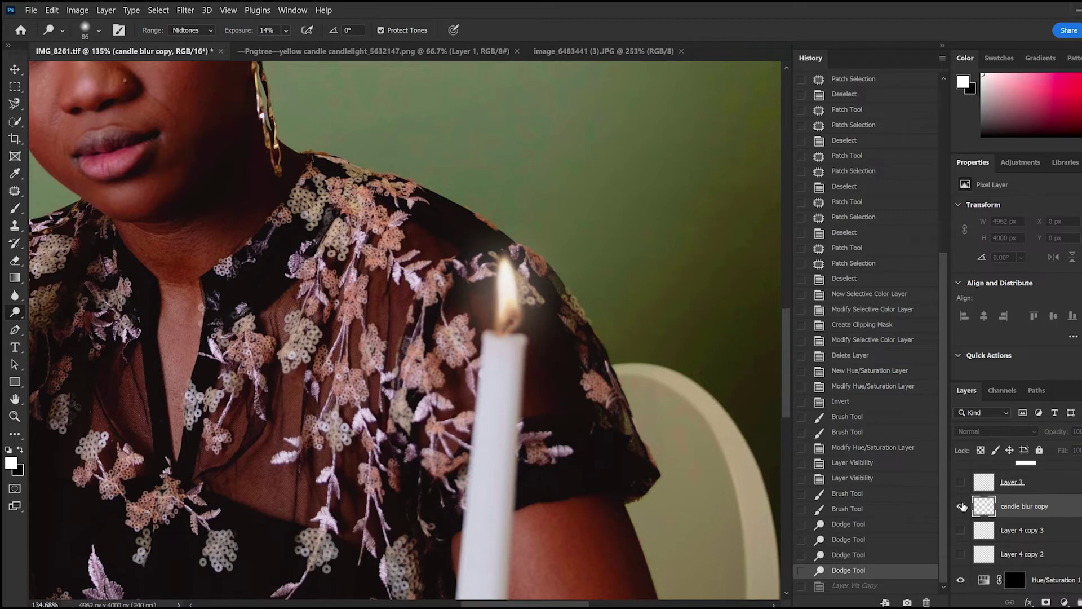
pyautogui.click(961, 506)
pyautogui.click(962, 506)
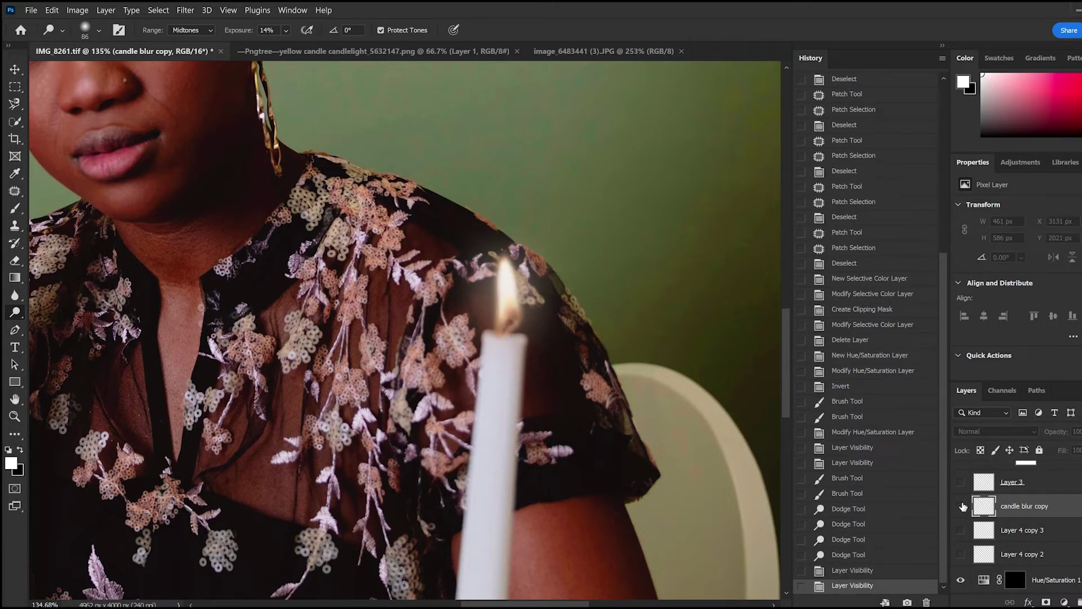
pyautogui.click(962, 506)
pyautogui.click(961, 530)
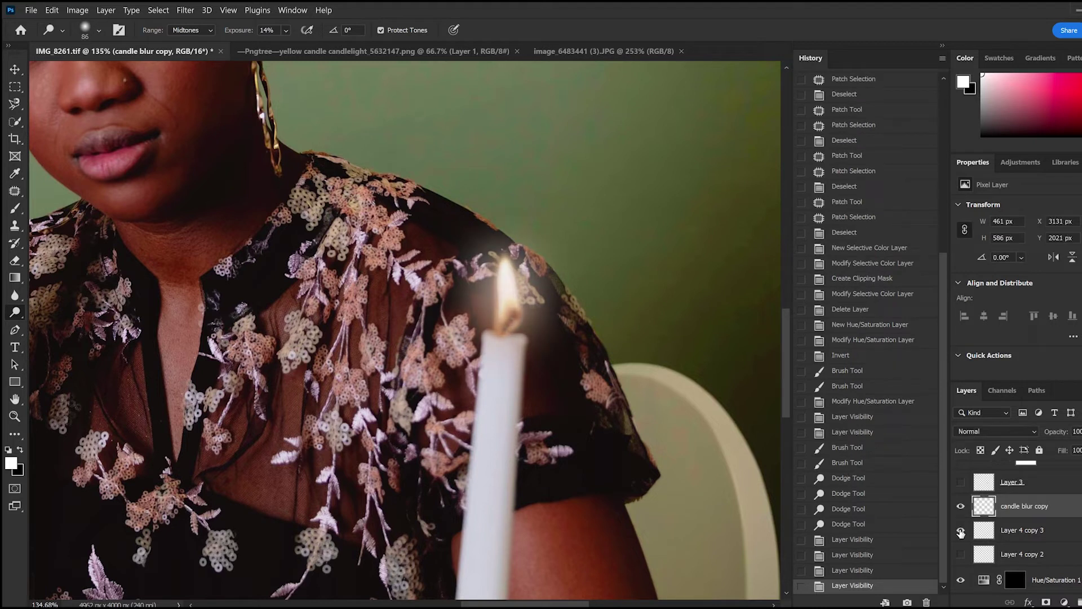
pyautogui.click(961, 532)
pyautogui.click(961, 507)
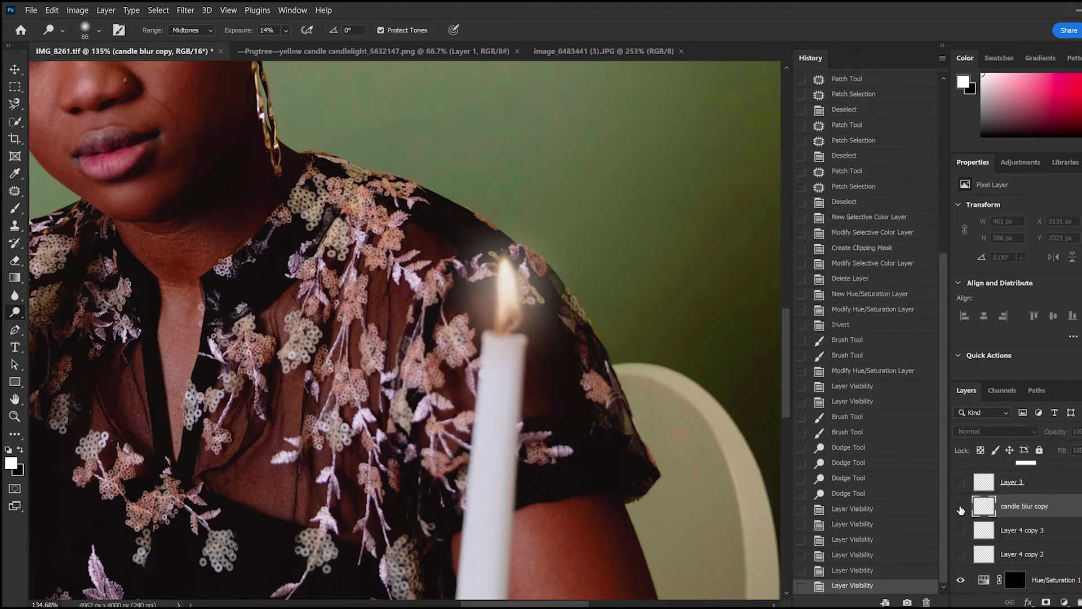
# Show Layer 4 copy 3 and Layer 4 copy 2, and select them with the candle blur layer.
pyautogui.scroll(-4, 583, 473)
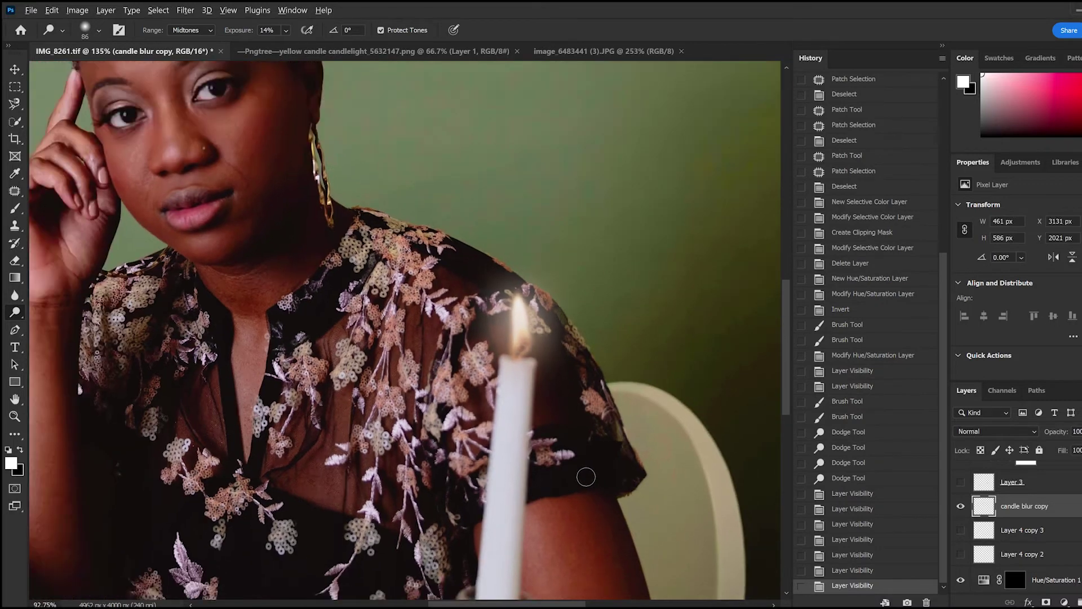
pyautogui.scroll(-3, 583, 474)
pyautogui.scroll(-2, 583, 473)
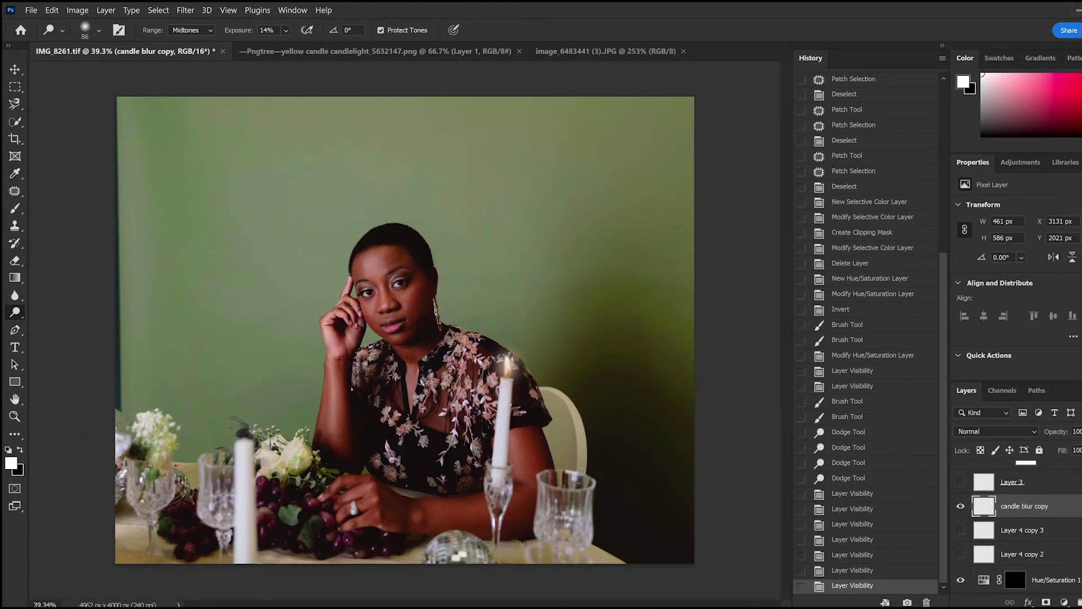
pyautogui.scroll(-1, 1060, 528)
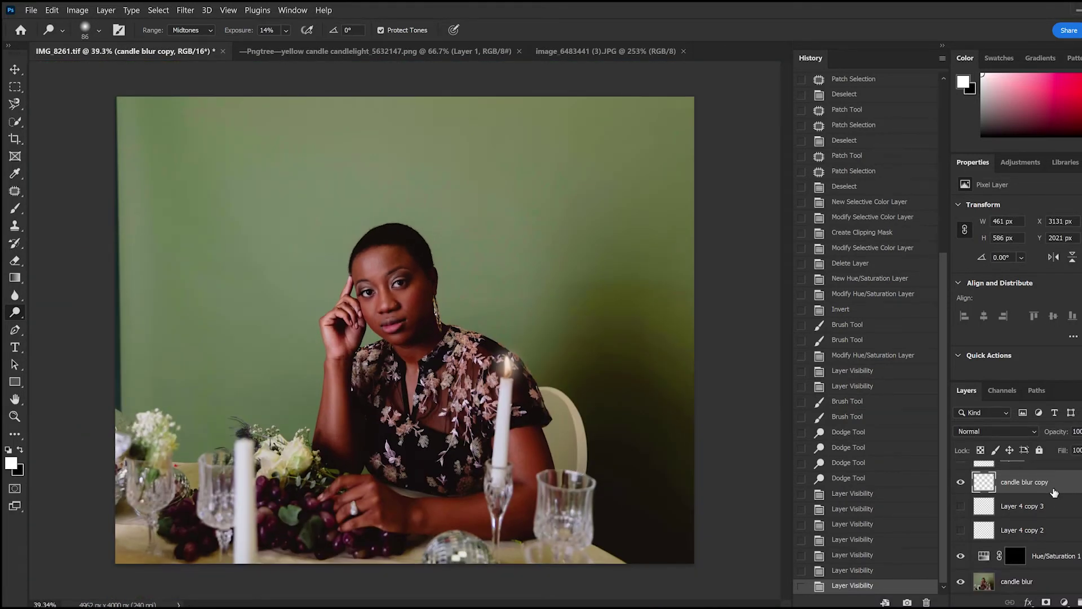
pyautogui.scroll(-1, 1058, 537)
pyautogui.click(1052, 557)
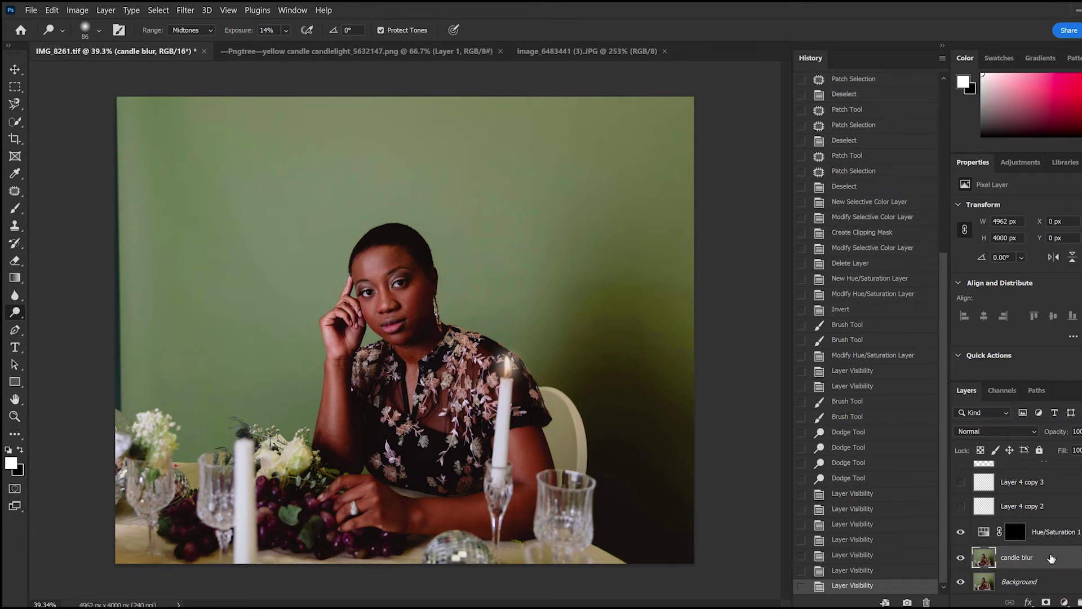
pyautogui.scroll(2, 1051, 558)
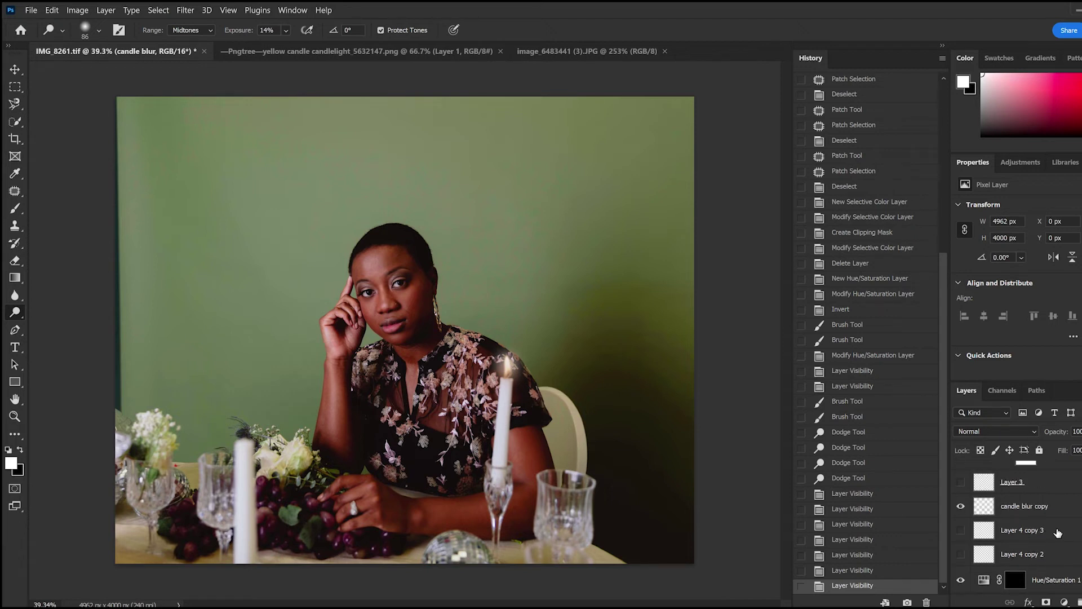
pyautogui.scroll(-2, 1058, 532)
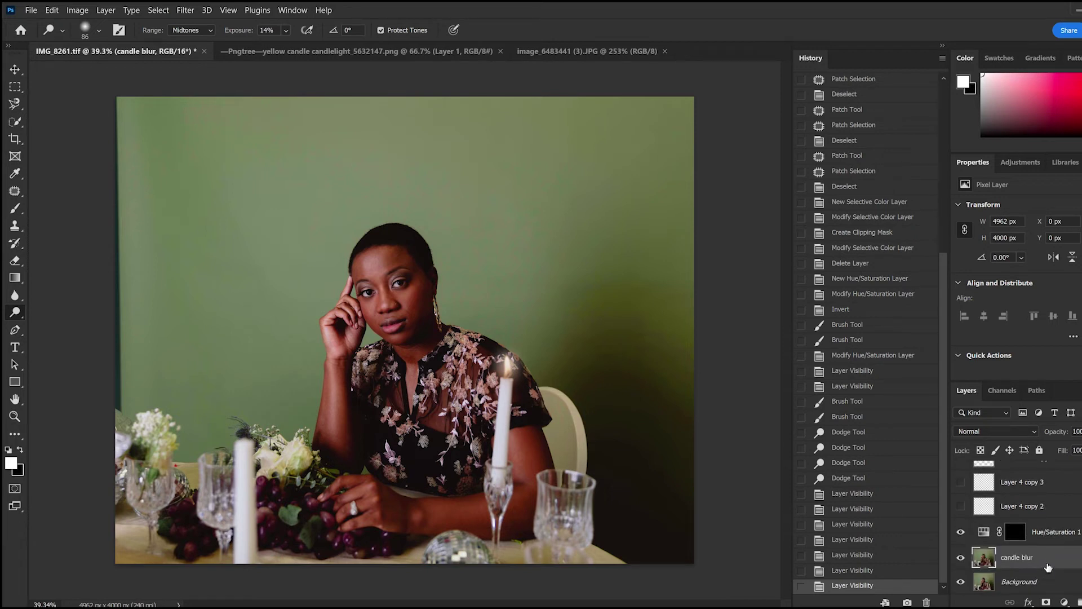
pyautogui.scroll(1, 1036, 535)
pyautogui.scroll(1, 1035, 532)
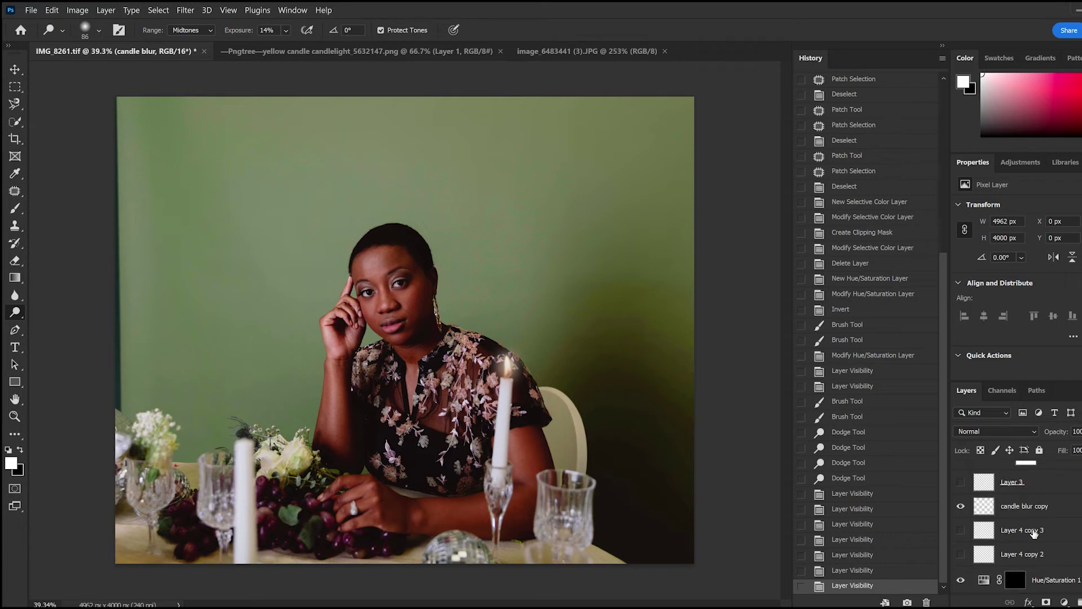
pyautogui.click(960, 530)
pyautogui.click(961, 555)
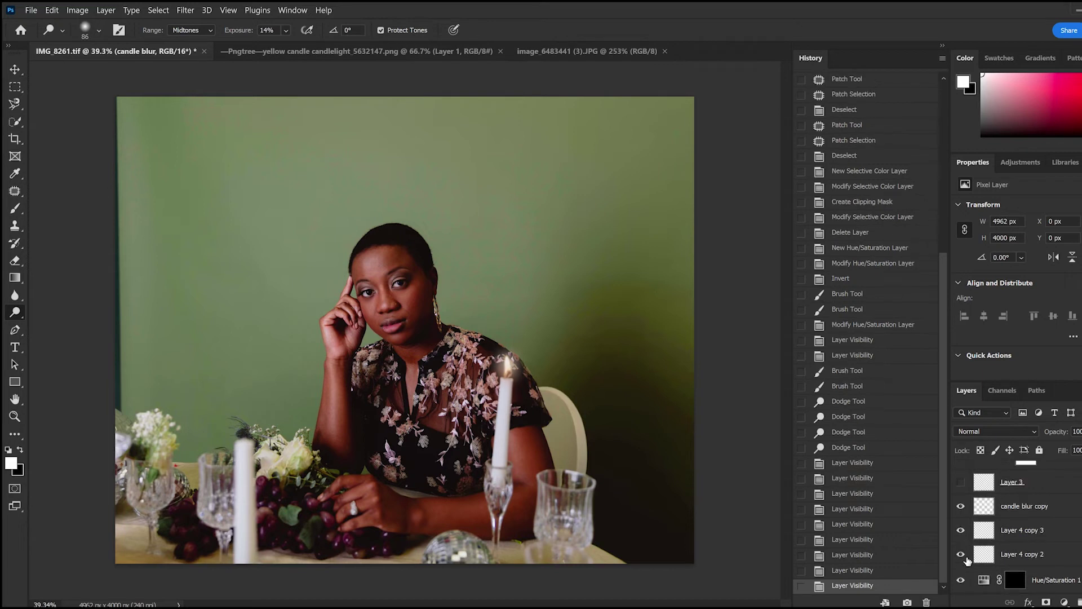
pyautogui.click(1055, 554)
# Merge a copy of the three flame layers into 'candle two' and move it onto the left candle.
pyautogui.keyDown('shift'); pyautogui.click(1049, 507); pyautogui.keyUp('shift')
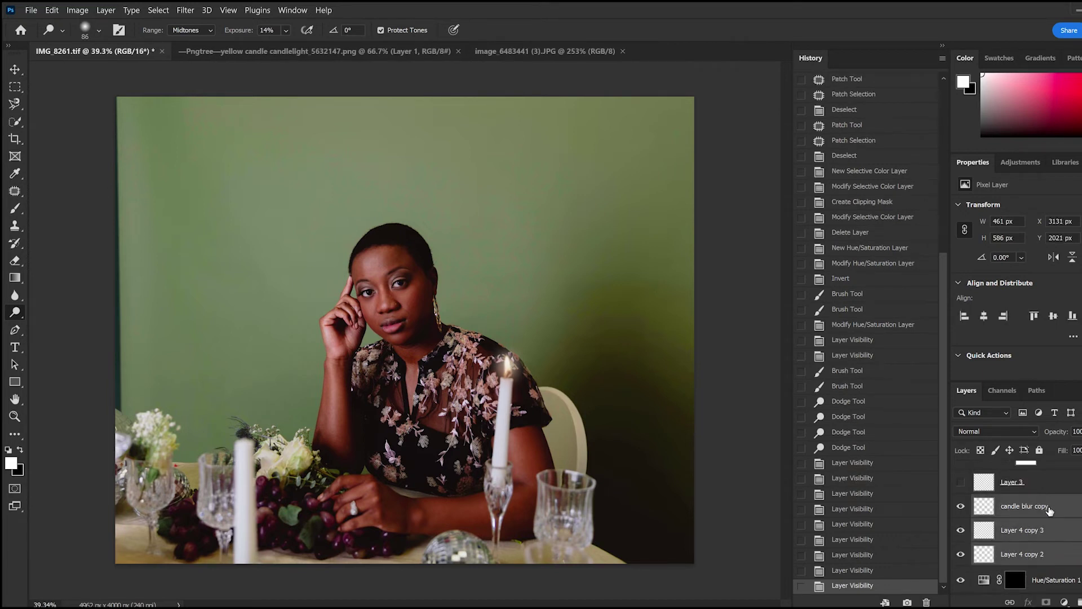
pyautogui.hotkey('ctrl', 'j')
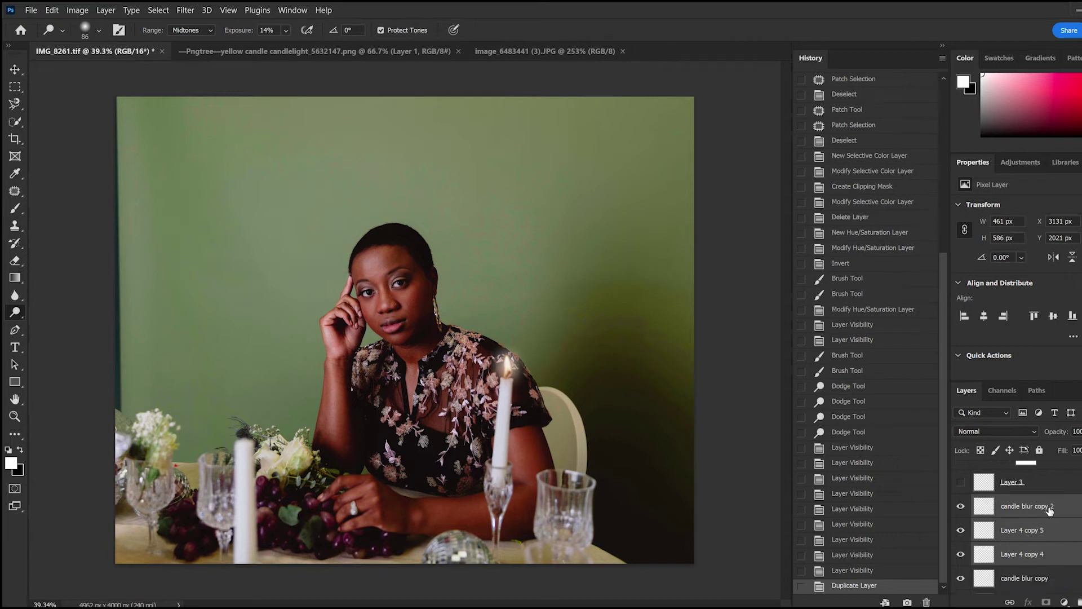
pyautogui.hotkey('ctrl', 'e')
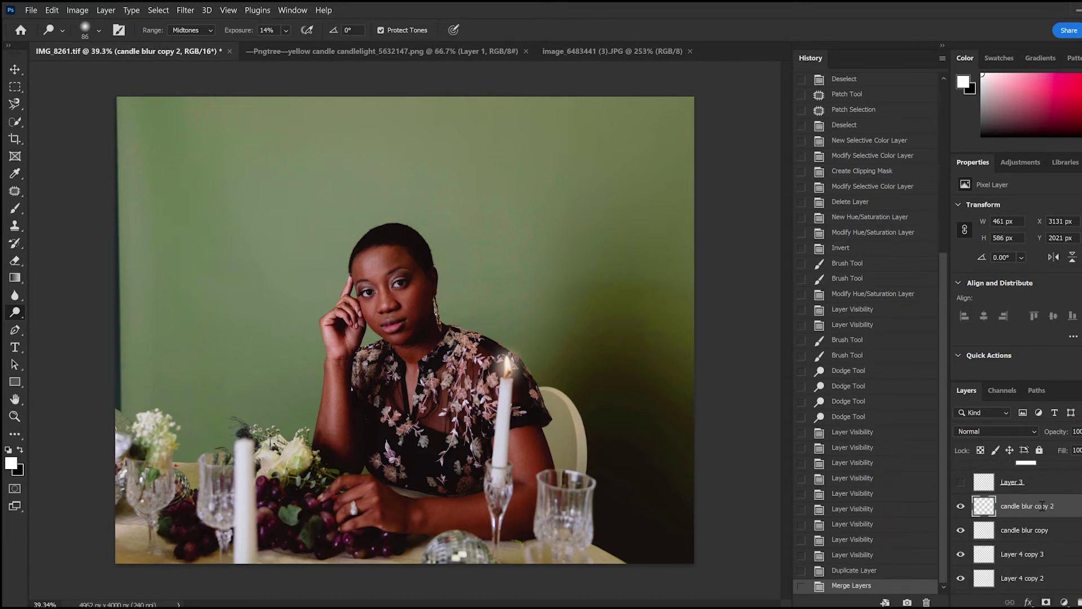
pyautogui.doubleClick(1042, 506)
pyautogui.write('candle two')
pyautogui.press('Return')
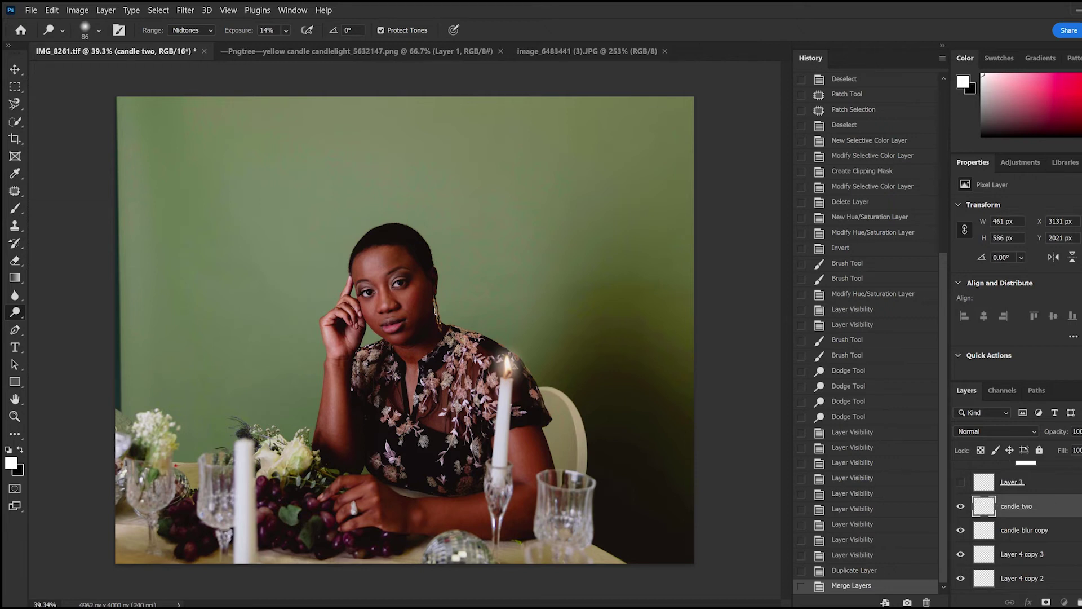
pyautogui.hotkey('ctrl', 't')
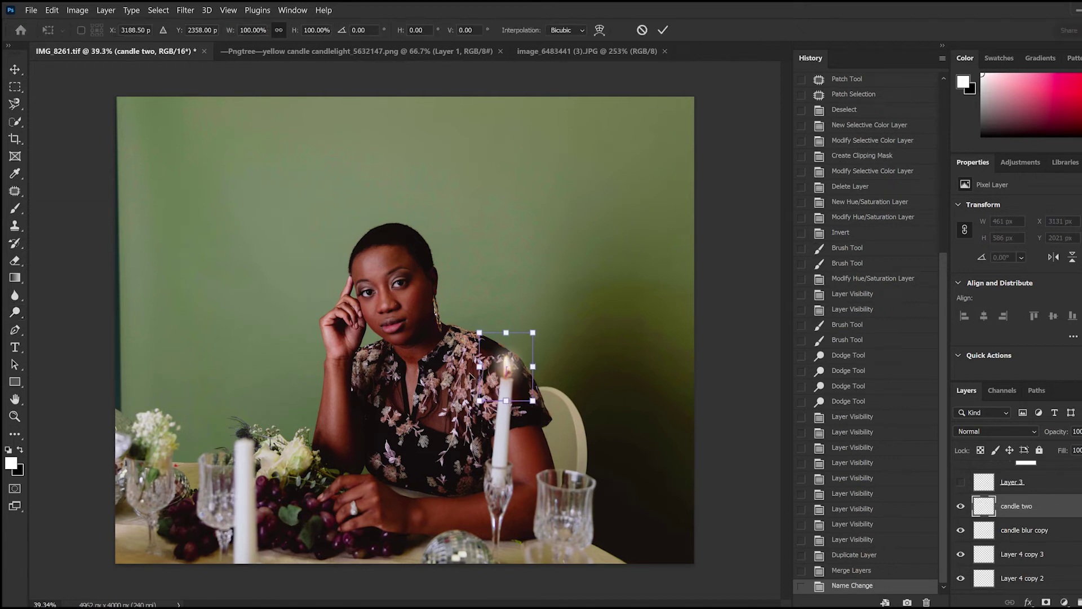
pyautogui.moveTo(504, 371)
pyautogui.mouseDown()
pyautogui.moveTo(229, 439)
pyautogui.moveTo(242, 428)
pyautogui.mouseUp()
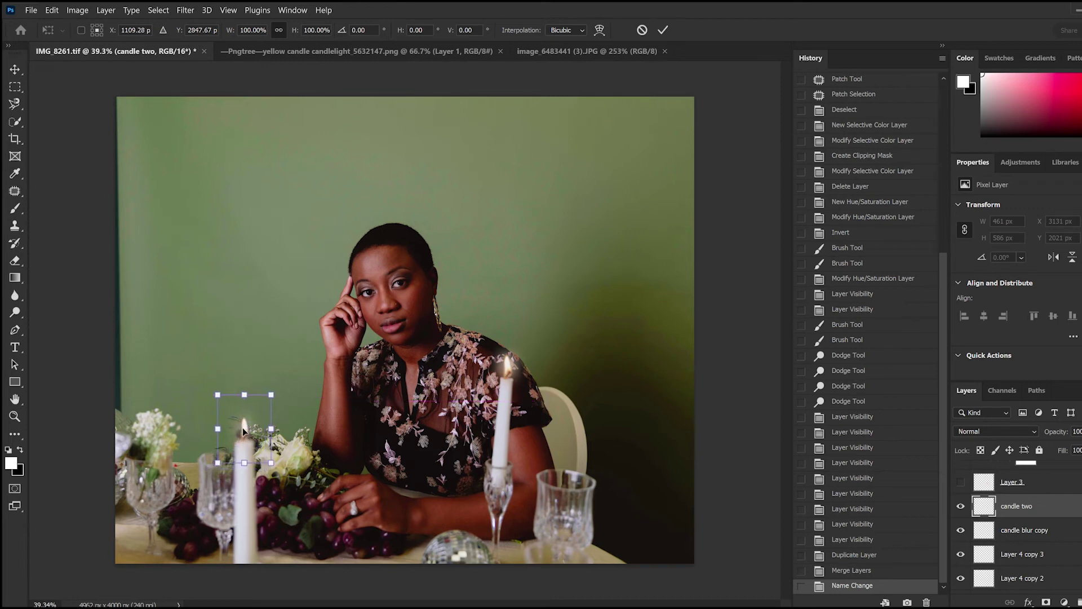
# Scale the candle two flame to about 94% and nudge it onto the left wick.
pyautogui.press('Return')
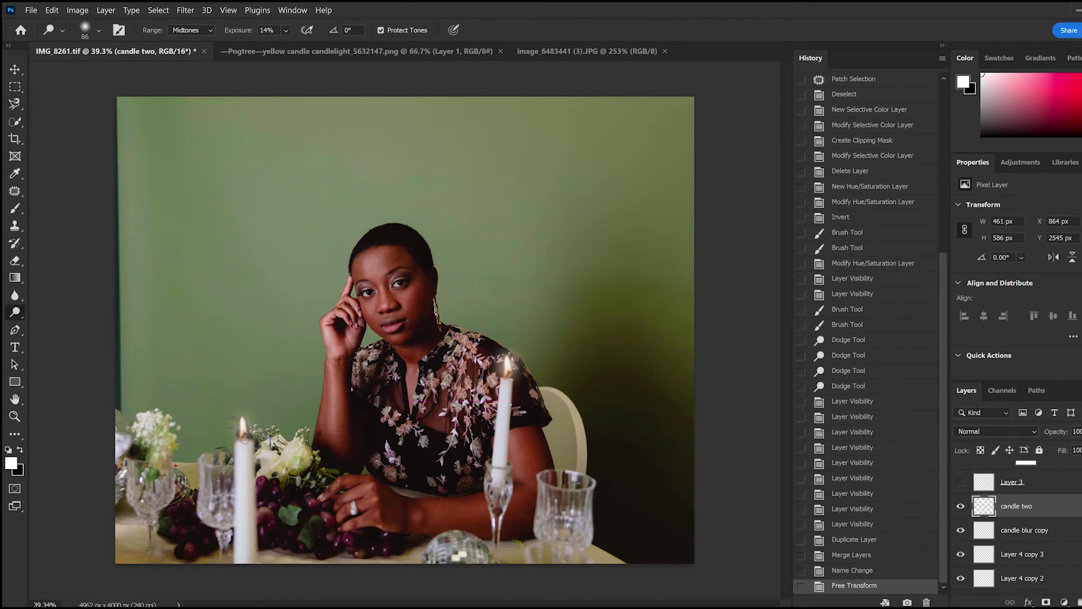
pyautogui.scroll(3, 218, 479)
pyautogui.scroll(3, 219, 479)
pyautogui.scroll(3, 219, 479)
pyautogui.scroll(3, 219, 479)
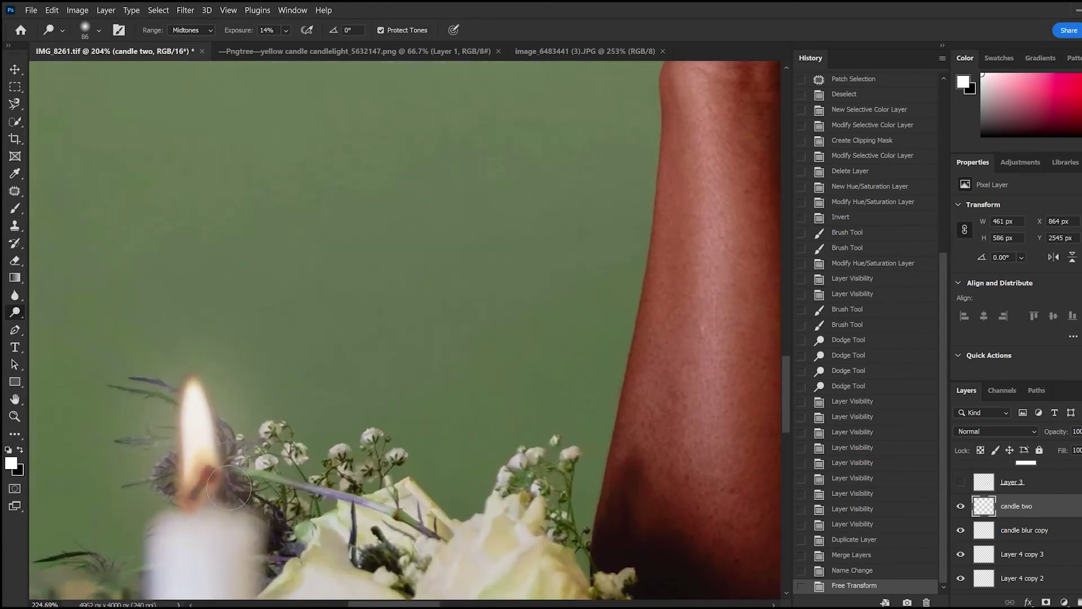
pyautogui.scroll(-1, 209, 451)
pyautogui.scroll(-2, 203, 434)
pyautogui.hotkey('ctrl', 't')
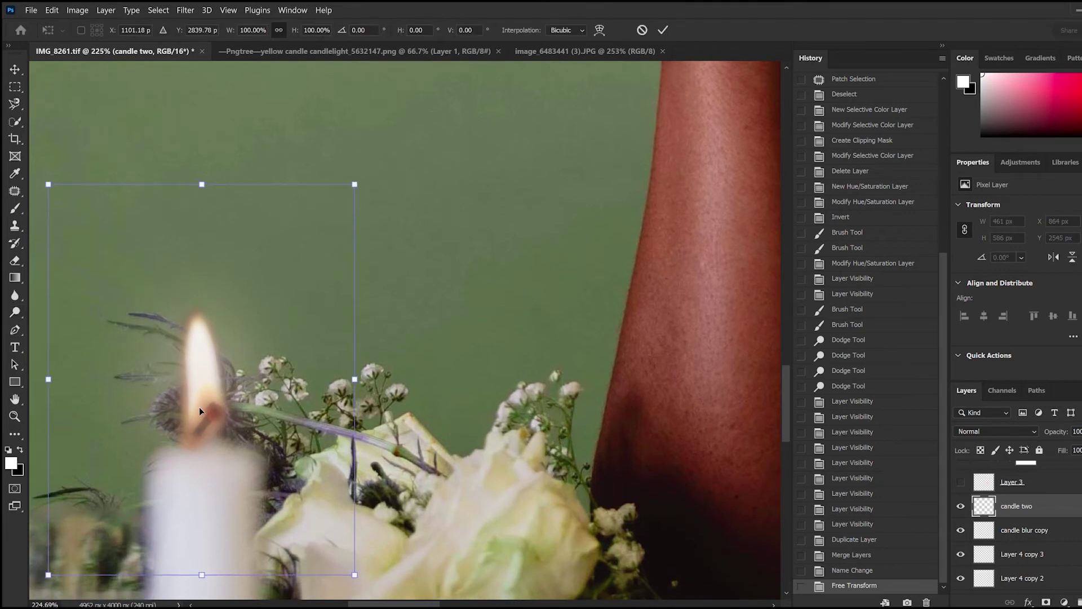
pyautogui.moveTo(197, 418); pyautogui.dragTo(211, 414)
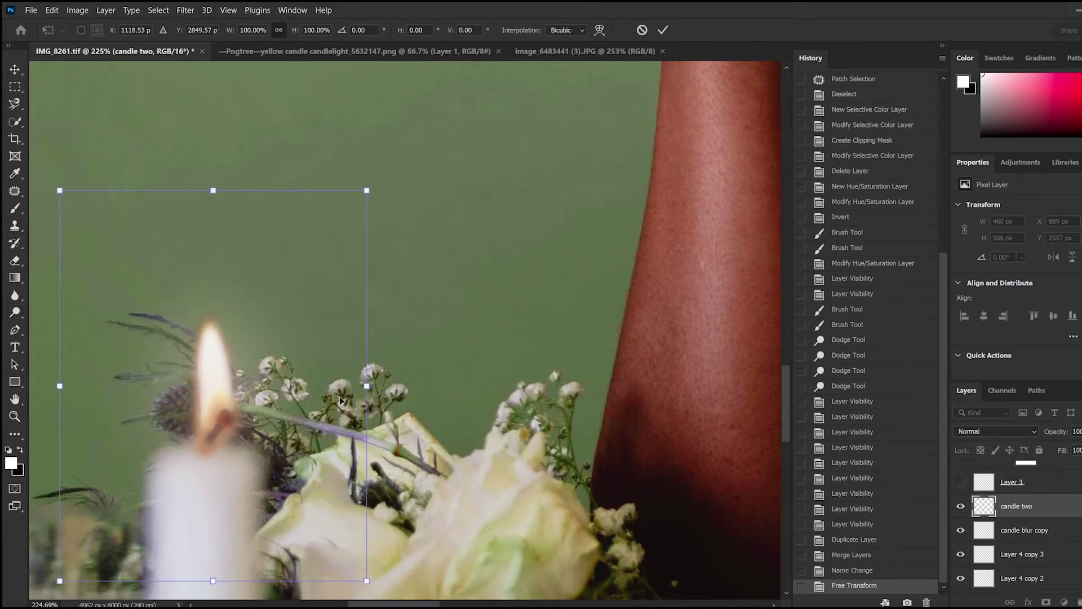
pyautogui.moveTo(366, 387); pyautogui.dragTo(342, 394)
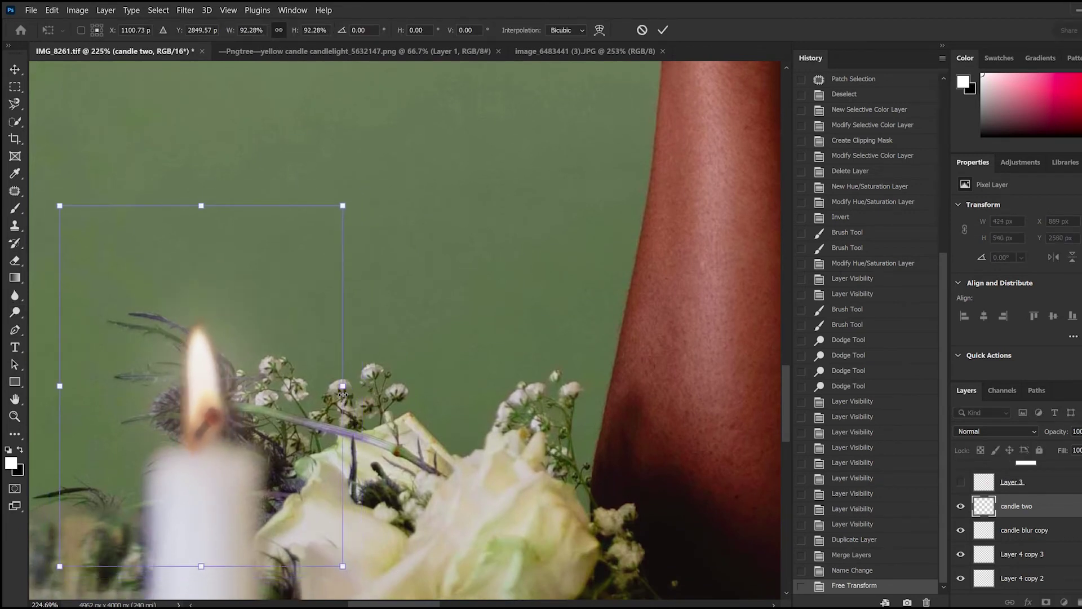
pyautogui.moveTo(204, 406); pyautogui.dragTo(213, 406)
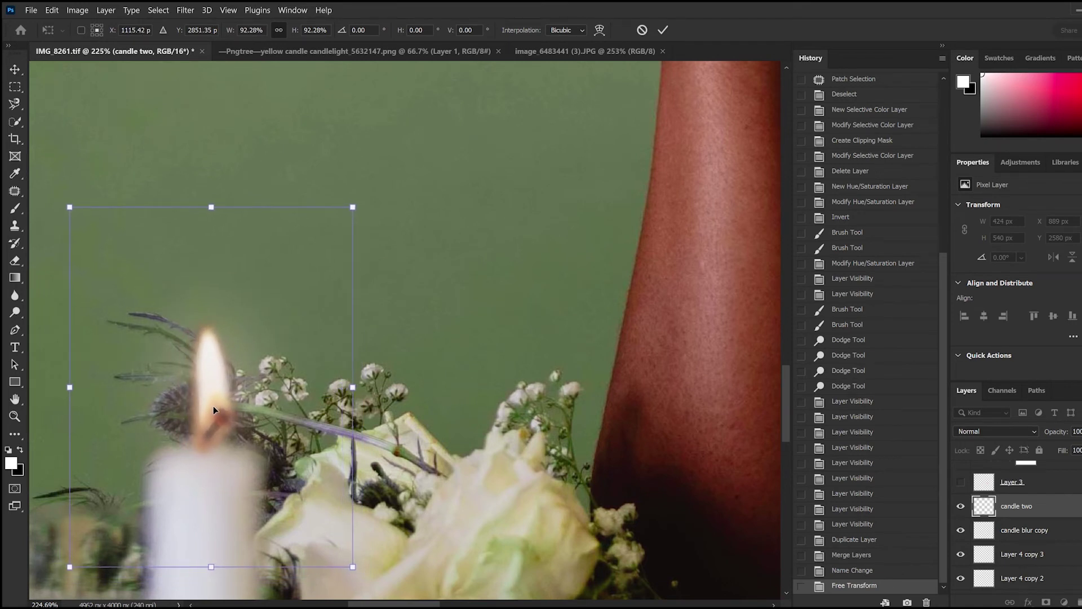
pyautogui.moveTo(213, 410); pyautogui.dragTo(211, 417)
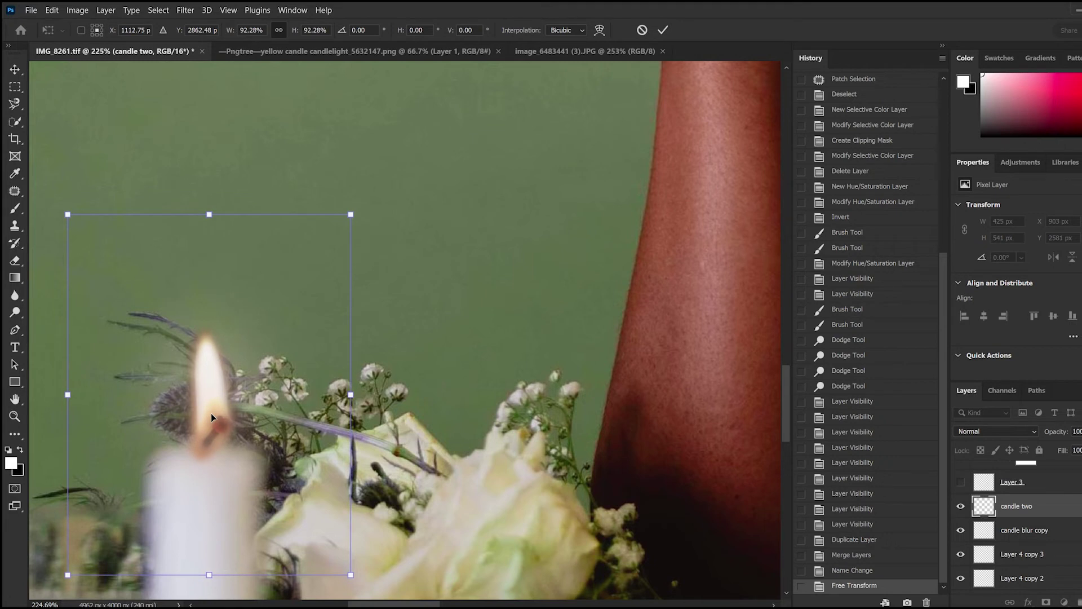
pyautogui.press('Return')
# Stretch the flame taller to 560 px and lower it slightly onto the wick.
pyautogui.hotkey('ctrl', 't')
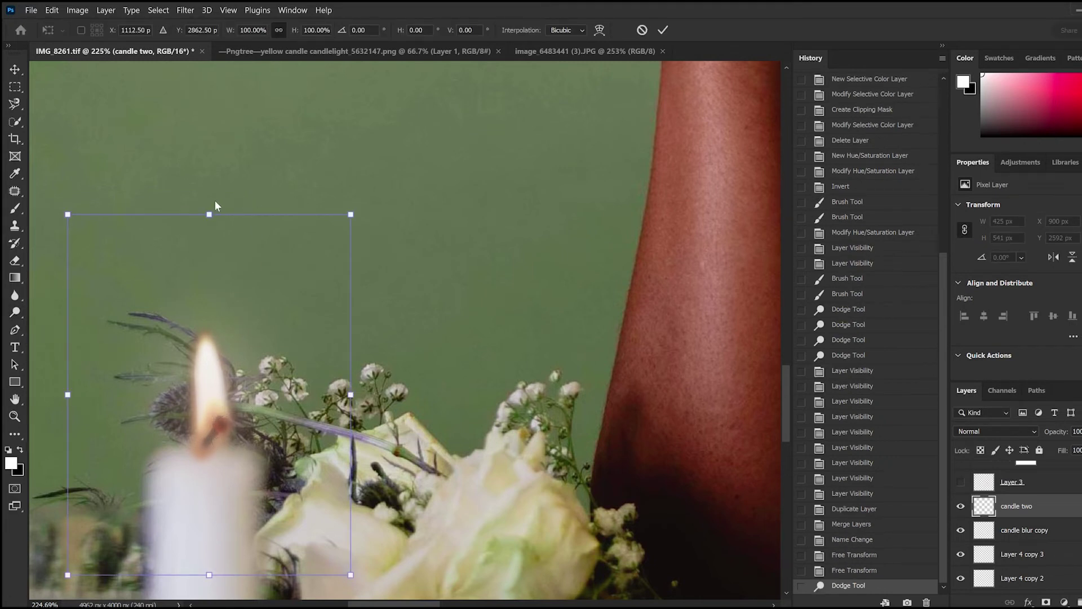
pyautogui.moveTo(208, 214)
pyautogui.mouseDown()
pyautogui.moveTo(211, 119)
pyautogui.moveTo(211, 199)
pyautogui.moveTo(233, 226)
pyautogui.moveTo(208, 200)
pyautogui.mouseUp()
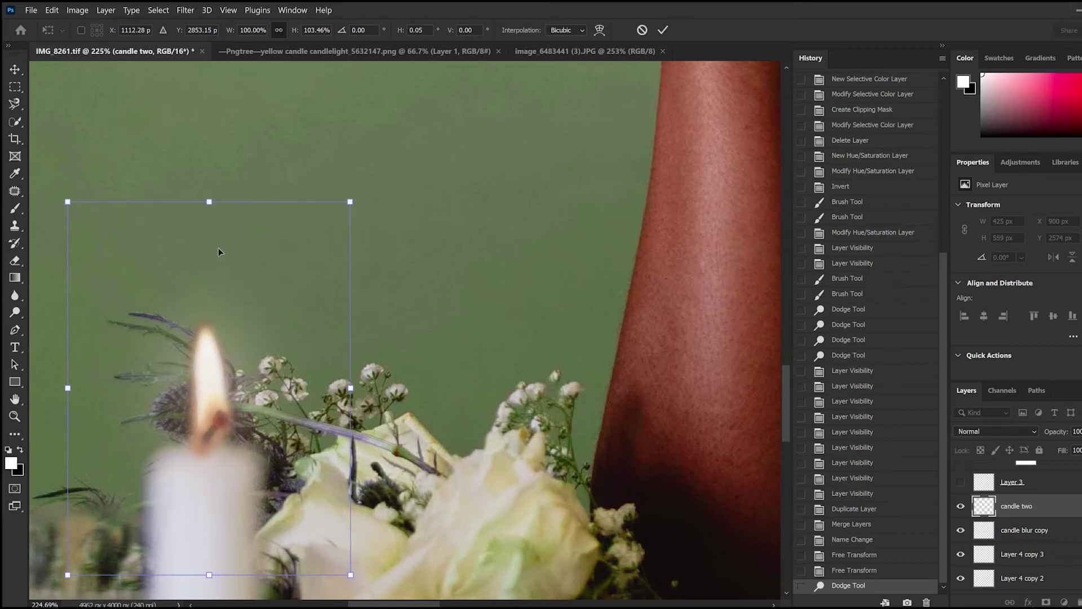
pyautogui.moveTo(211, 418); pyautogui.dragTo(215, 428)
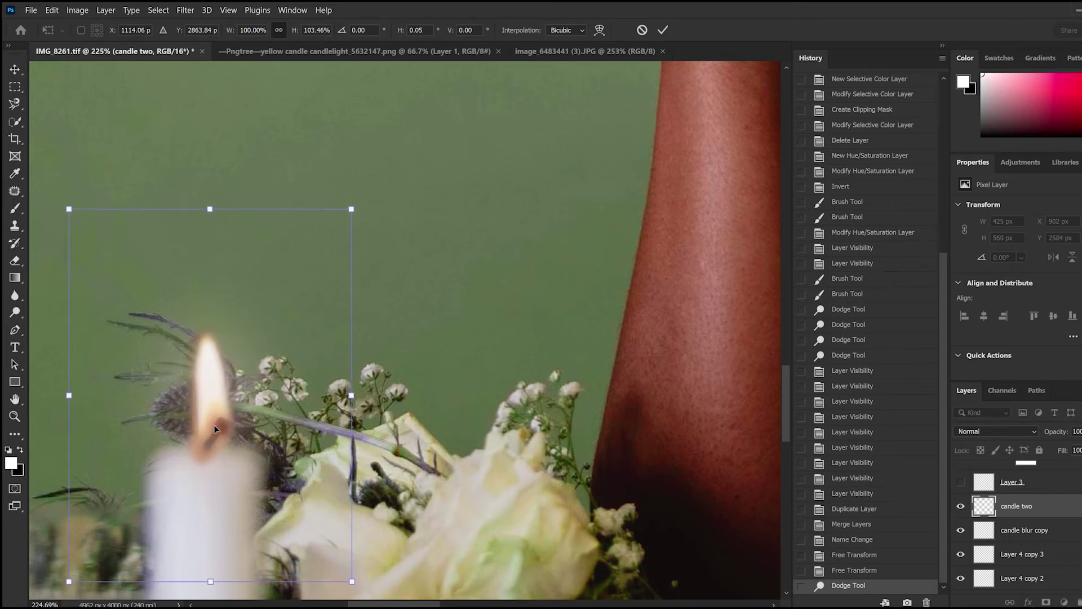
pyautogui.press('Return')
pyautogui.scroll(-3, 272, 468)
pyautogui.scroll(-2, 273, 468)
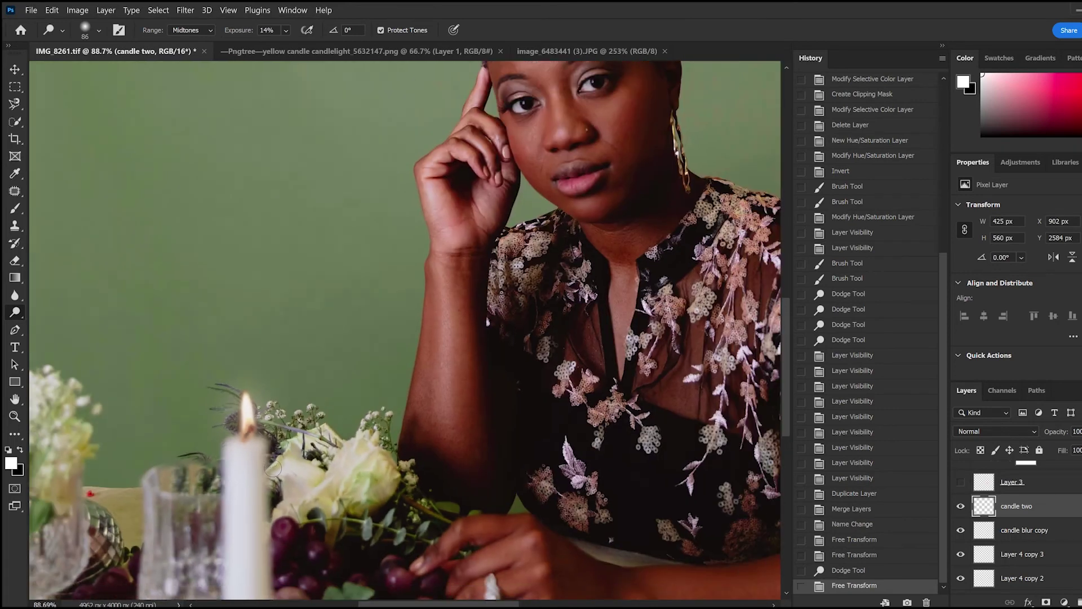
pyautogui.scroll(-3, 268, 489)
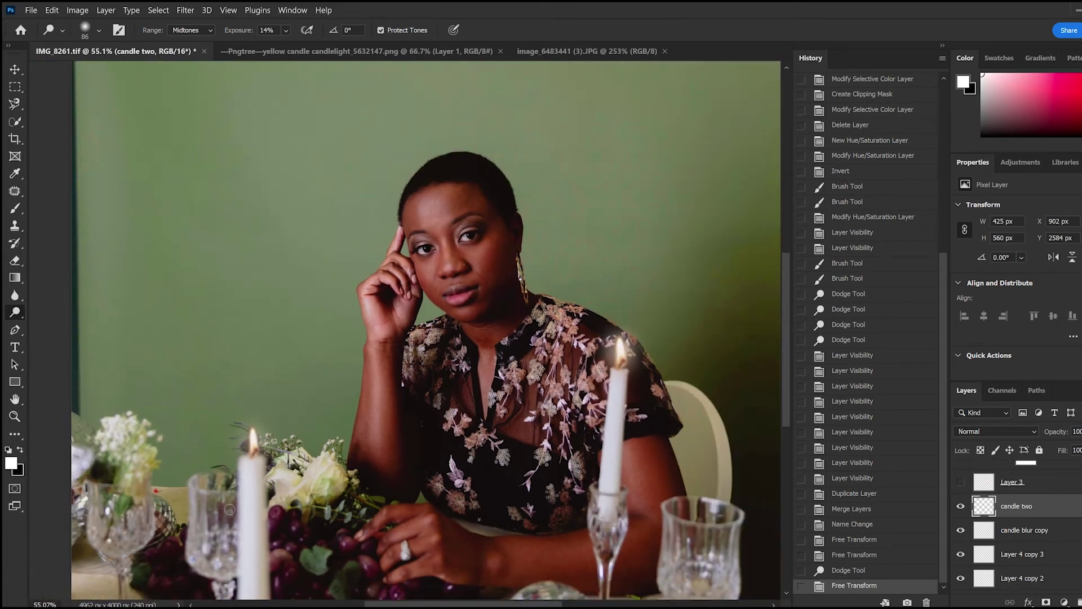
pyautogui.scroll(6, 240, 504)
pyautogui.scroll(4, 254, 490)
pyautogui.scroll(4, 293, 474)
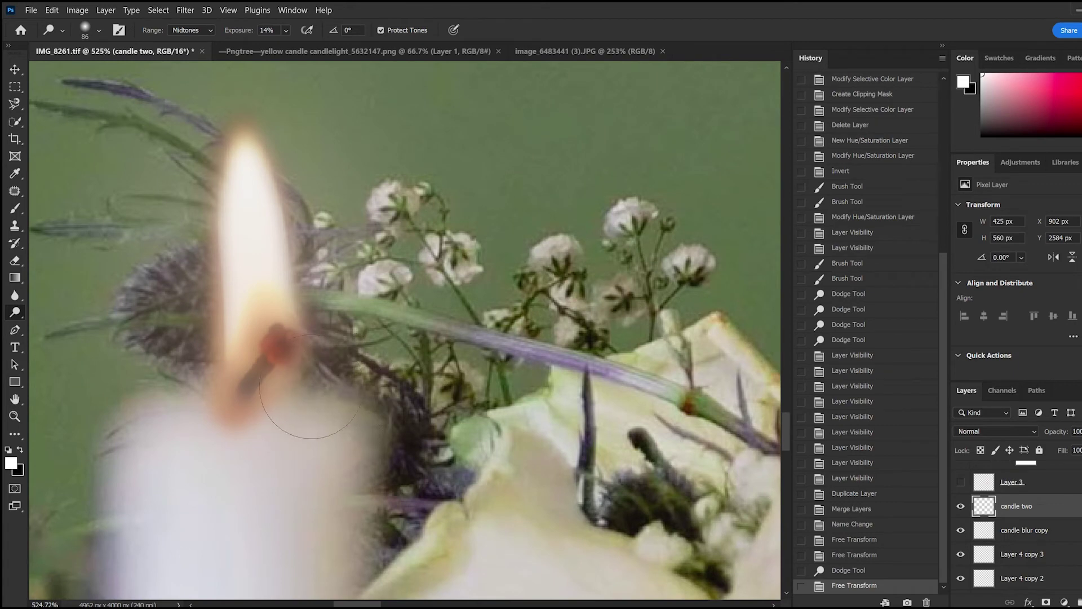
pyautogui.scroll(2, 251, 356)
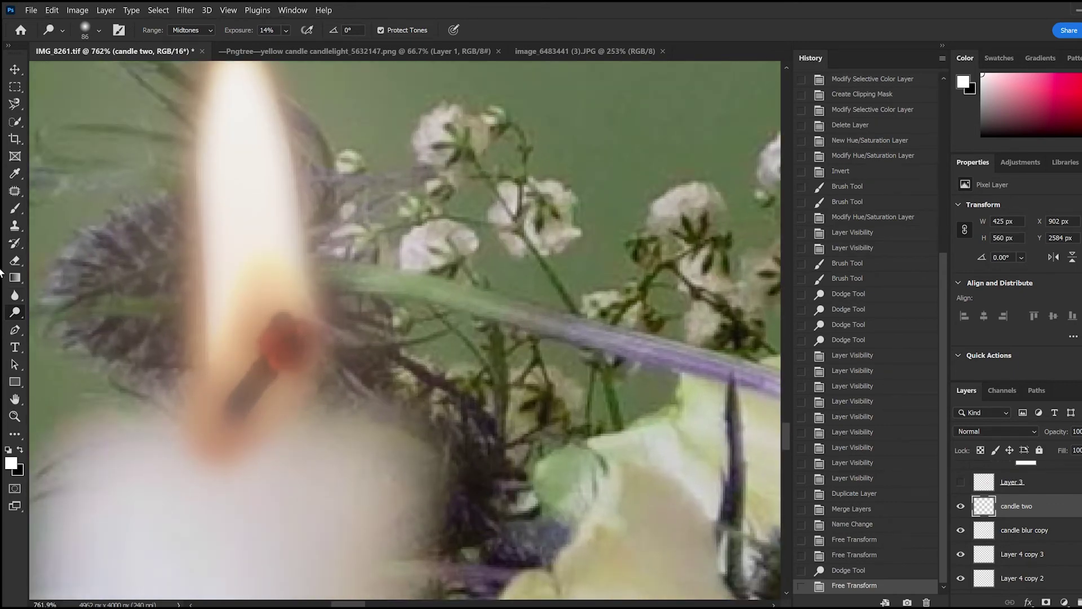
pyautogui.click(13, 224)
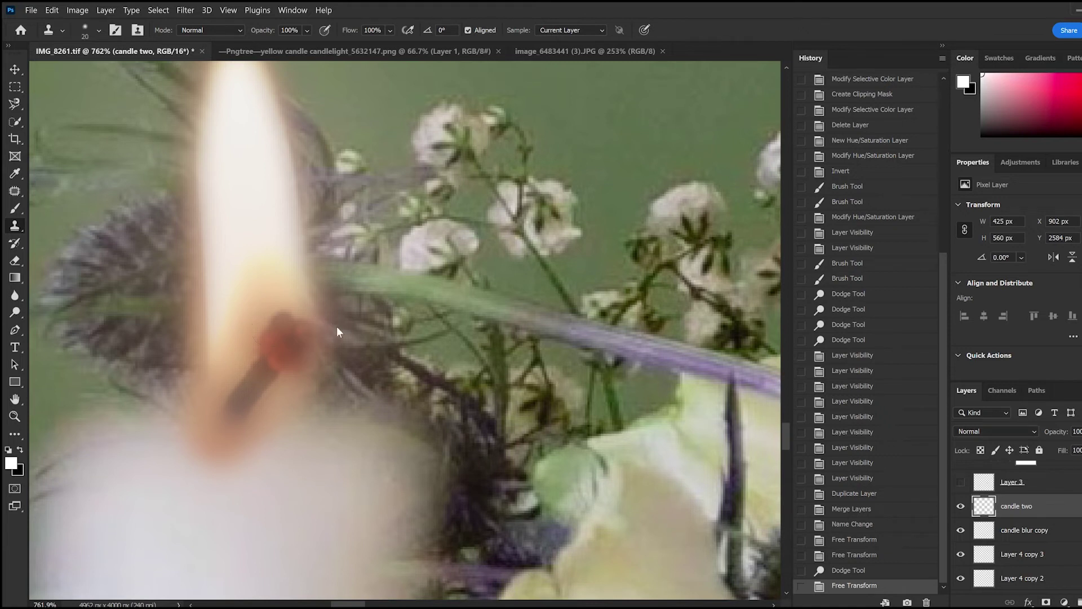
pyautogui.press('[')
pyautogui.press('[')
pyautogui.moveTo(290, 317); pyautogui.dragTo(275, 331)
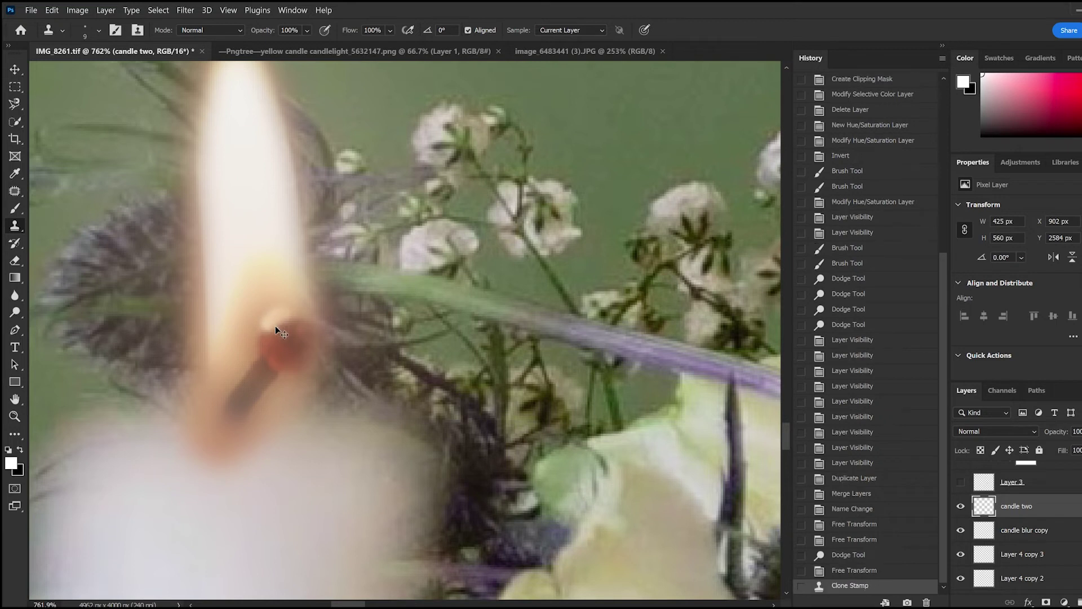
pyautogui.hotkey('ctrl', 'z')
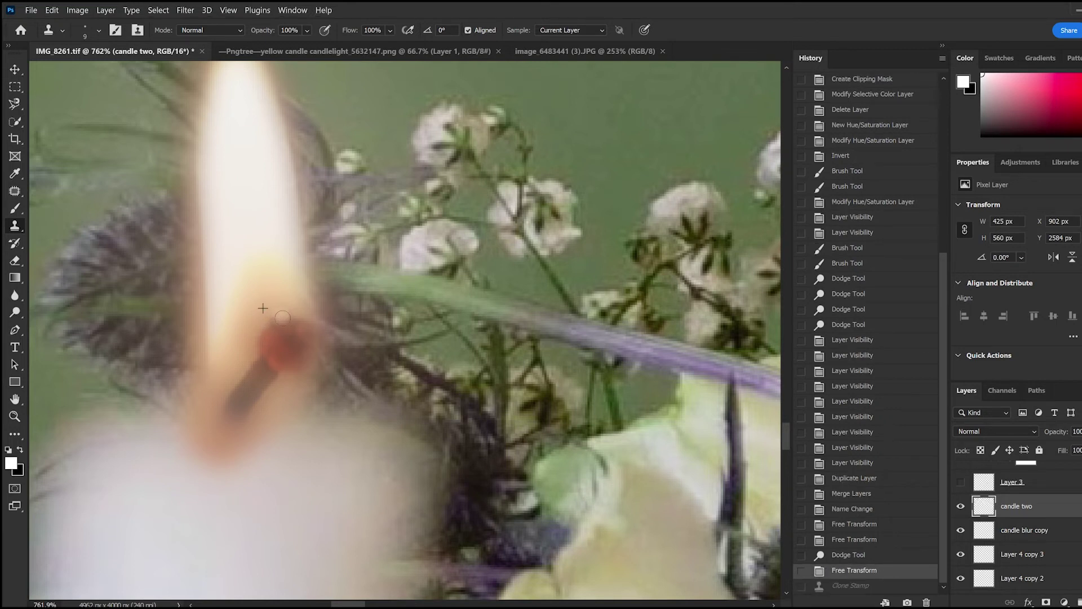
pyautogui.moveTo(283, 318); pyautogui.dragTo(264, 353)
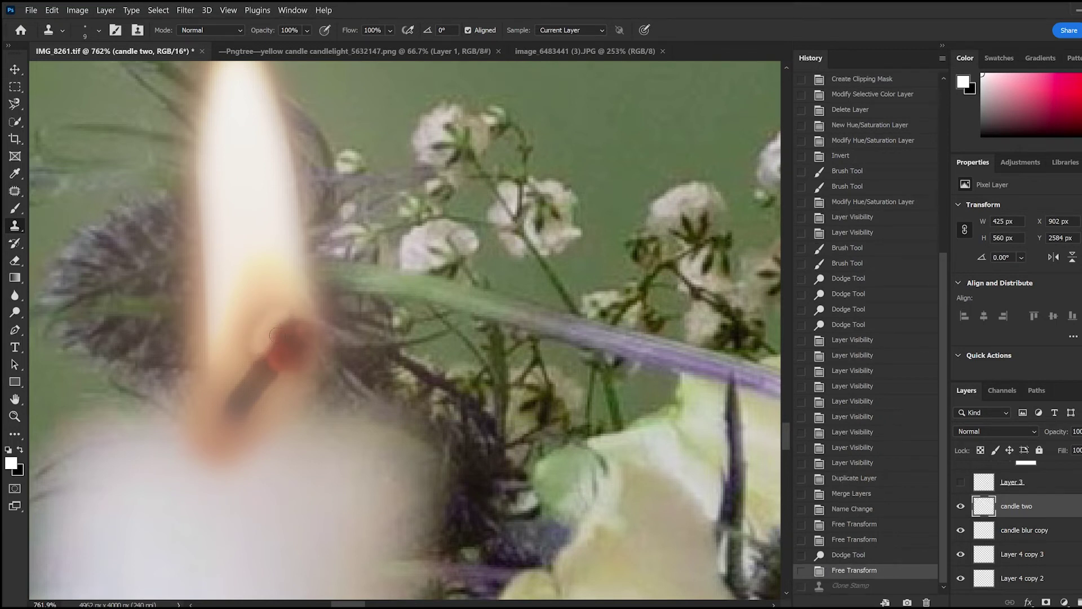
pyautogui.hotkey('ctrl', 'z')
pyautogui.moveTo(281, 317)
pyautogui.mouseDown()
pyautogui.moveTo(266, 332)
pyautogui.moveTo(317, 343)
pyautogui.mouseUp()
pyautogui.hotkey('ctrl', 'z')
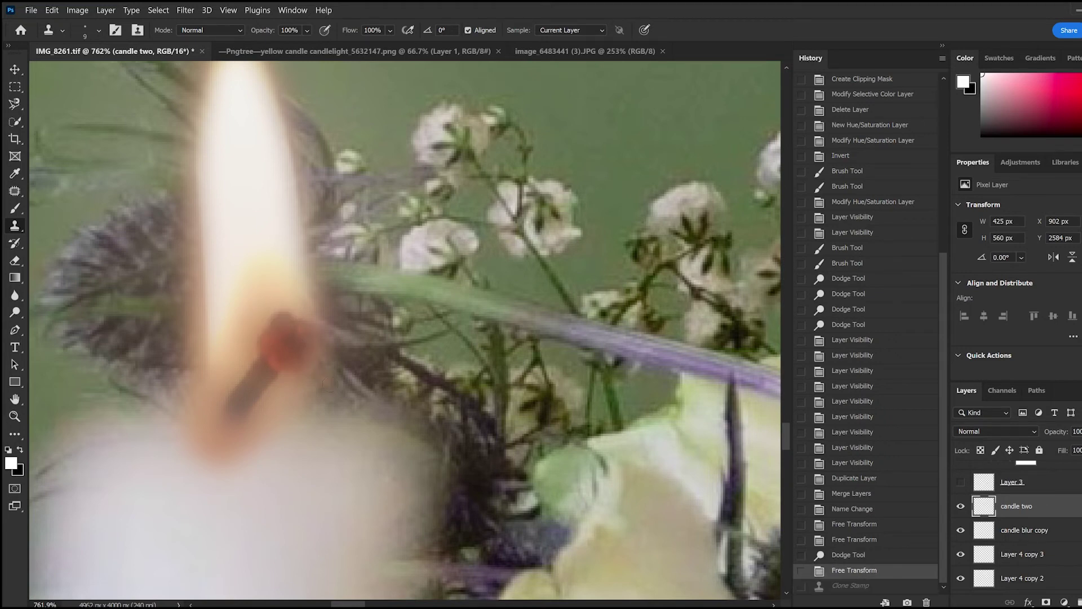
pyautogui.scroll(2, 301, 361)
pyautogui.press('l')
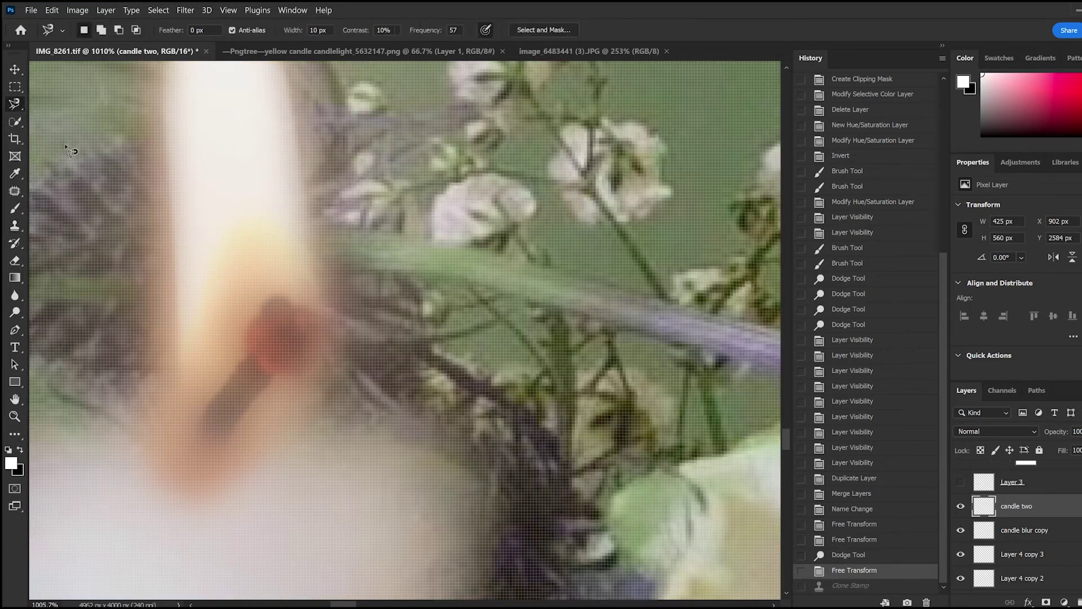
# Lasso the red wick blob and content-aware fill it from the flame onto a new candle two copy layer.
pyautogui.click(243, 337)
pyautogui.click(292, 376)
pyautogui.click(295, 300)
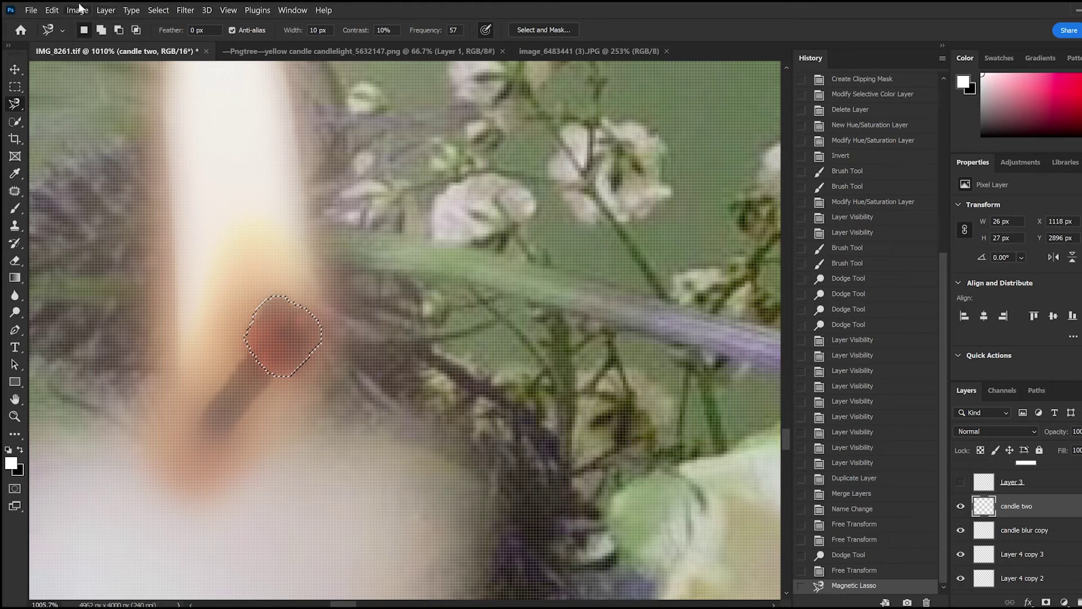
pyautogui.hotkey('shift', 'Tab')
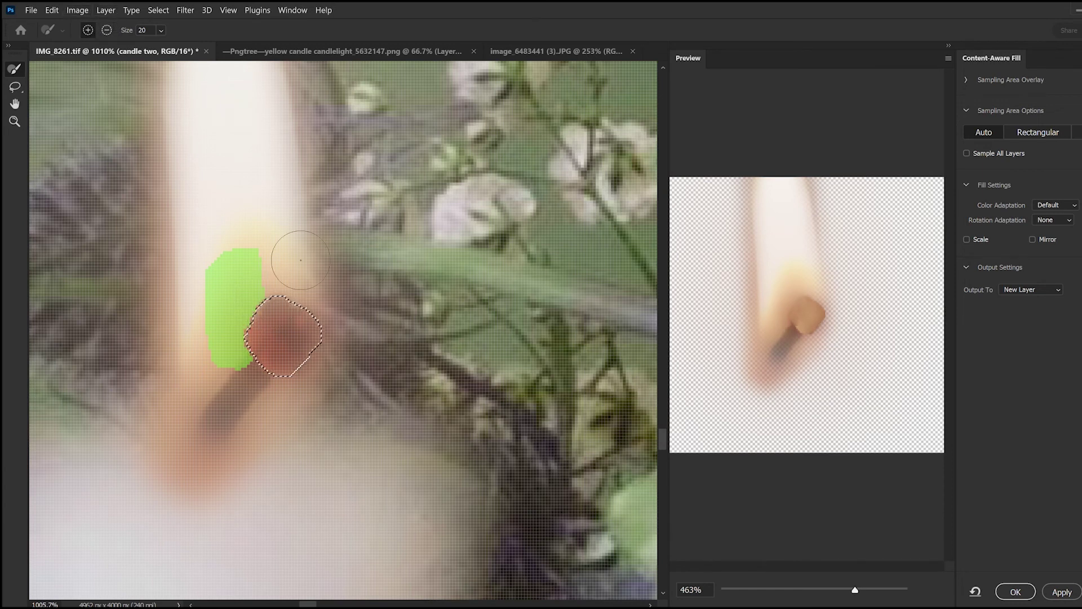
pyautogui.moveTo(284, 268)
pyautogui.mouseDown()
pyautogui.moveTo(313, 304)
pyautogui.moveTo(274, 485)
pyautogui.mouseUp()
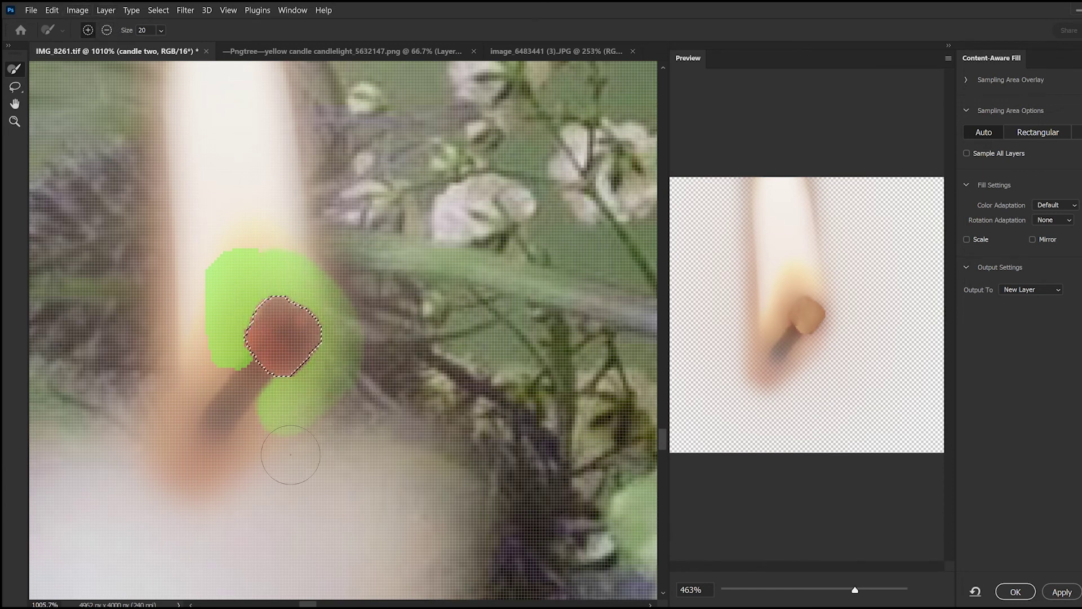
pyautogui.moveTo(265, 496)
pyautogui.mouseDown()
pyautogui.moveTo(193, 469)
pyautogui.moveTo(225, 507)
pyautogui.mouseUp()
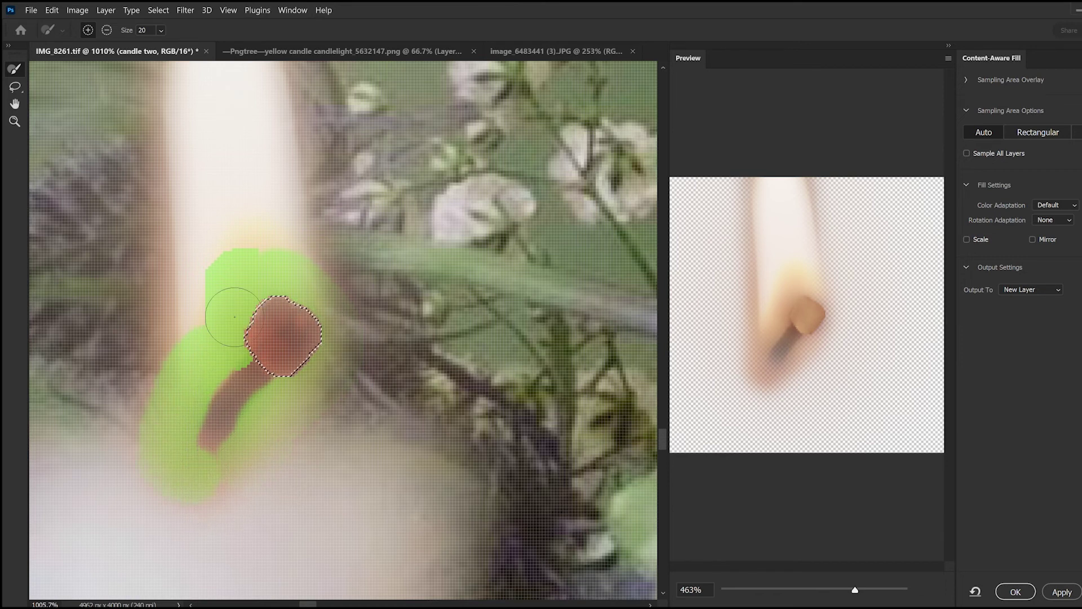
pyautogui.moveTo(277, 237)
pyautogui.mouseDown()
pyautogui.moveTo(303, 253)
pyautogui.moveTo(254, 190)
pyautogui.moveTo(209, 163)
pyautogui.mouseUp()
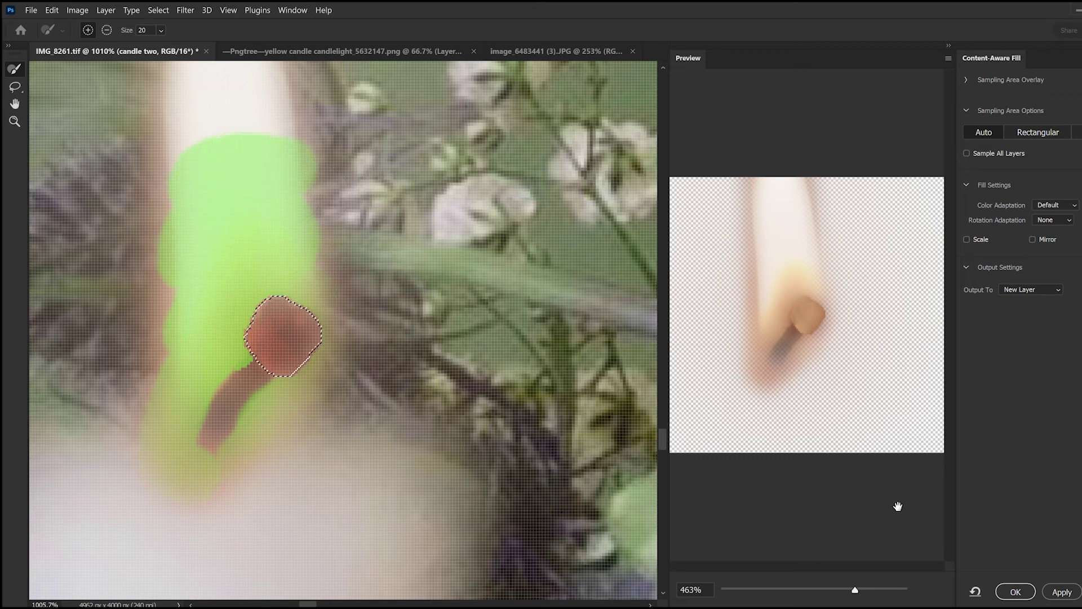
pyautogui.click(1007, 583)
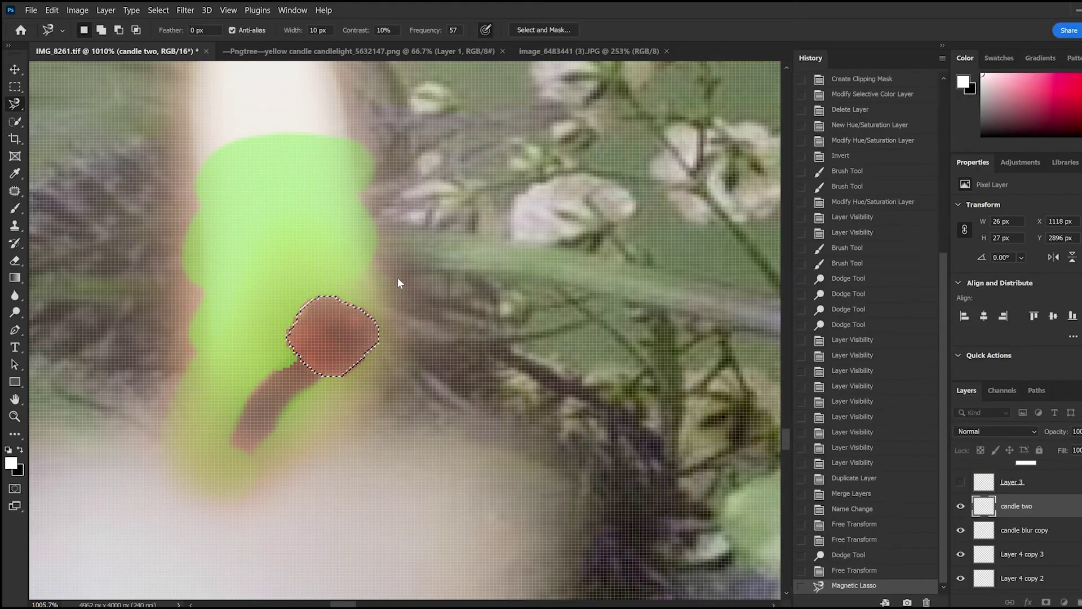
pyautogui.hotkey('ctrl', 'd')
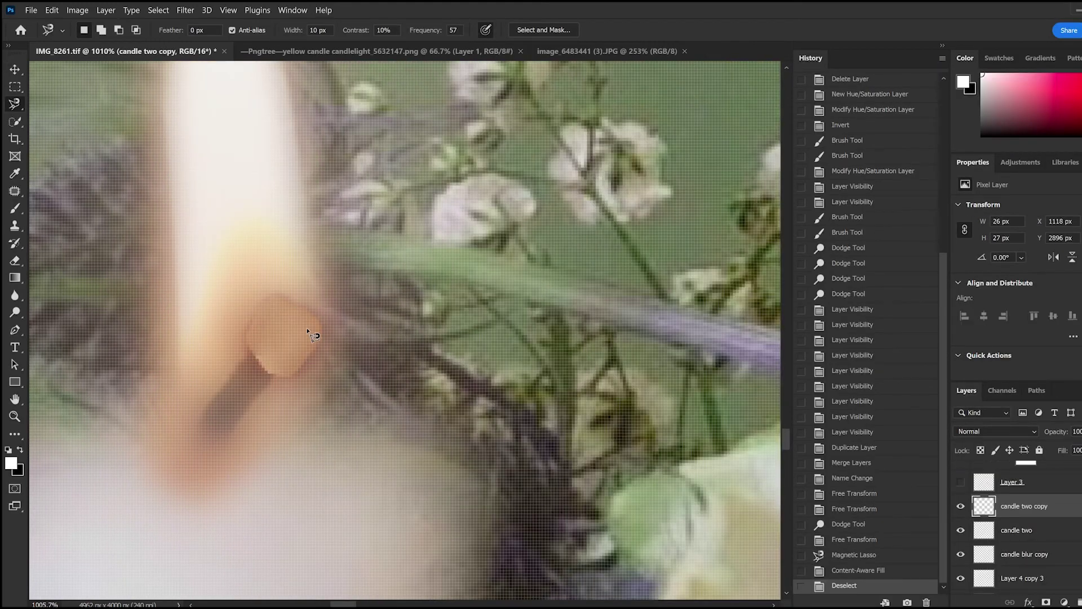
pyautogui.scroll(-2, 311, 336)
pyautogui.scroll(-2, 302, 375)
pyautogui.scroll(3, 242, 333)
# Undo the fill and shrink the selected red wick blob to about three quarters.
pyautogui.scroll(2, 243, 335)
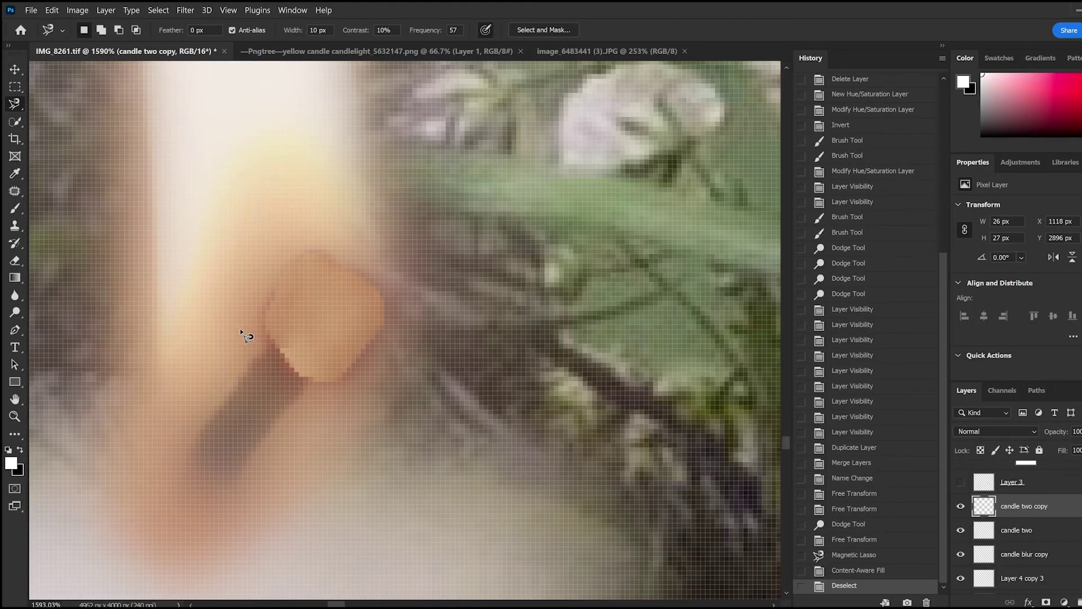
pyautogui.hotkey('ctrl', 'z')
pyautogui.hotkey('ctrl', 'z')
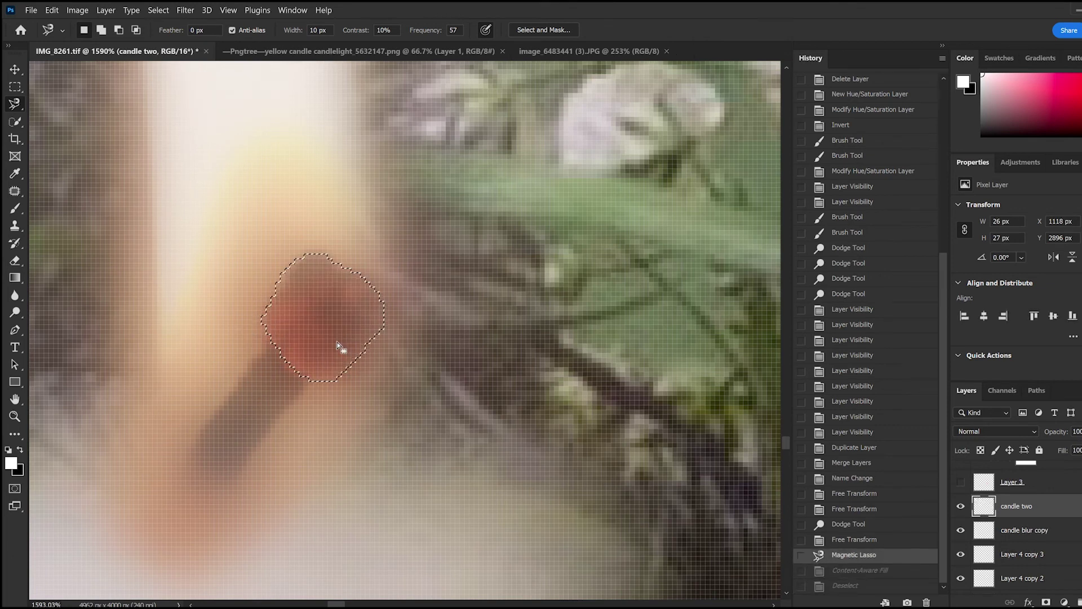
pyautogui.hotkey('ctrl', 't')
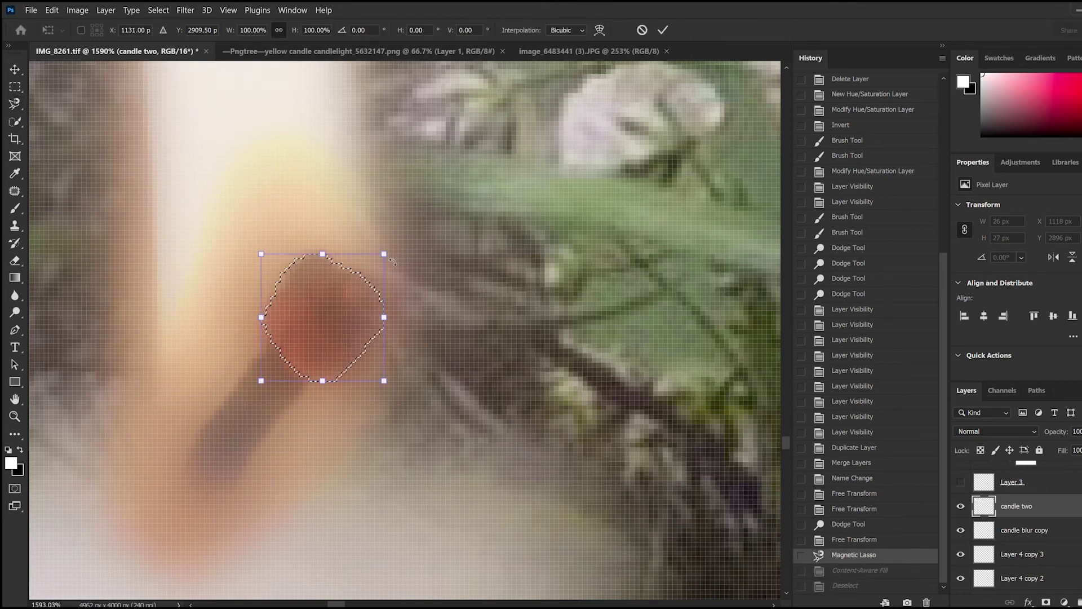
pyautogui.moveTo(384, 255); pyautogui.dragTo(366, 298)
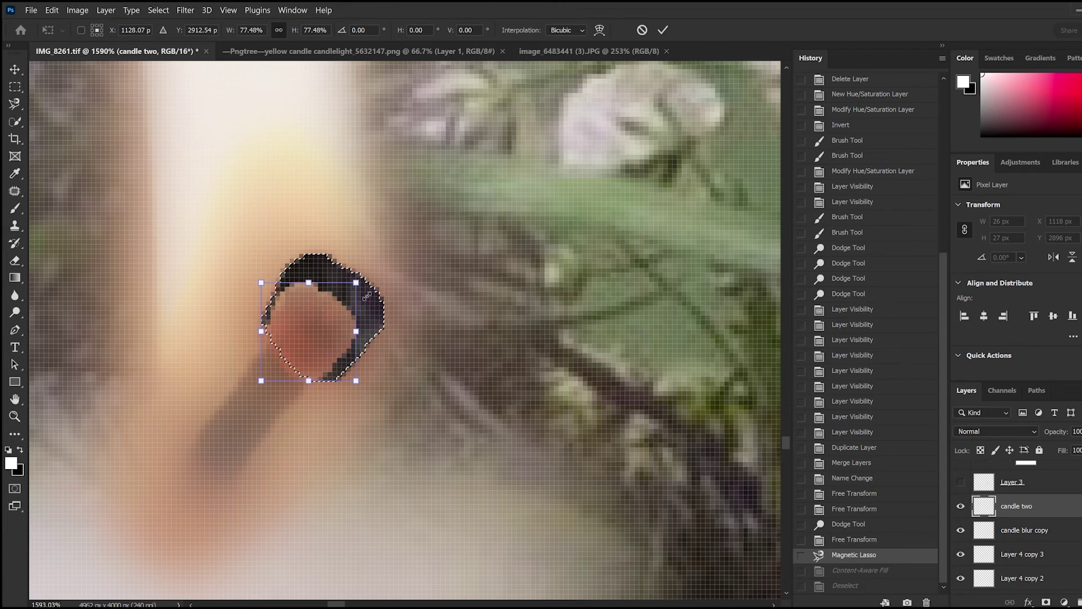
pyautogui.press('Return')
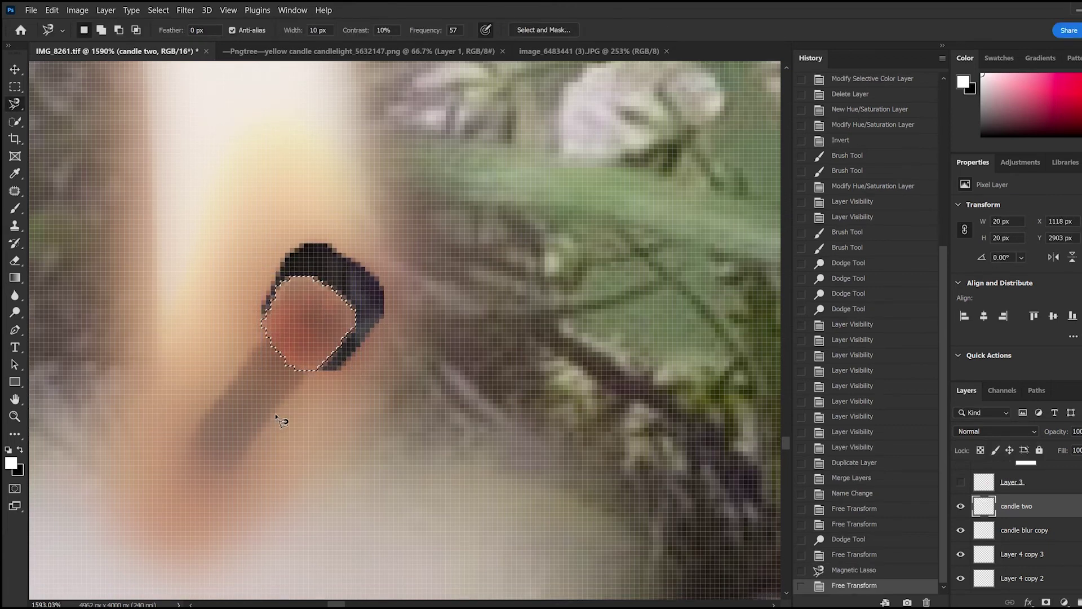
# Lasso the wick stem below the blob and shrink it to about 78%.
pyautogui.scroll(-3, 264, 401)
pyautogui.click(261, 290)
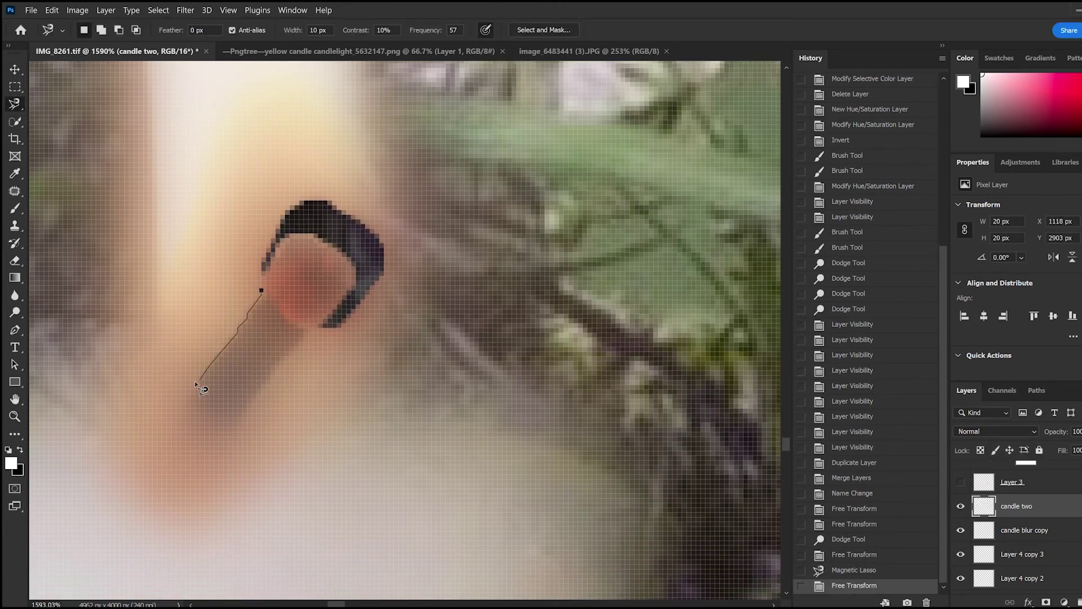
pyautogui.click(190, 399)
pyautogui.click(215, 432)
pyautogui.click(261, 385)
pyautogui.click(262, 292)
pyautogui.hotkey('ctrl', 't')
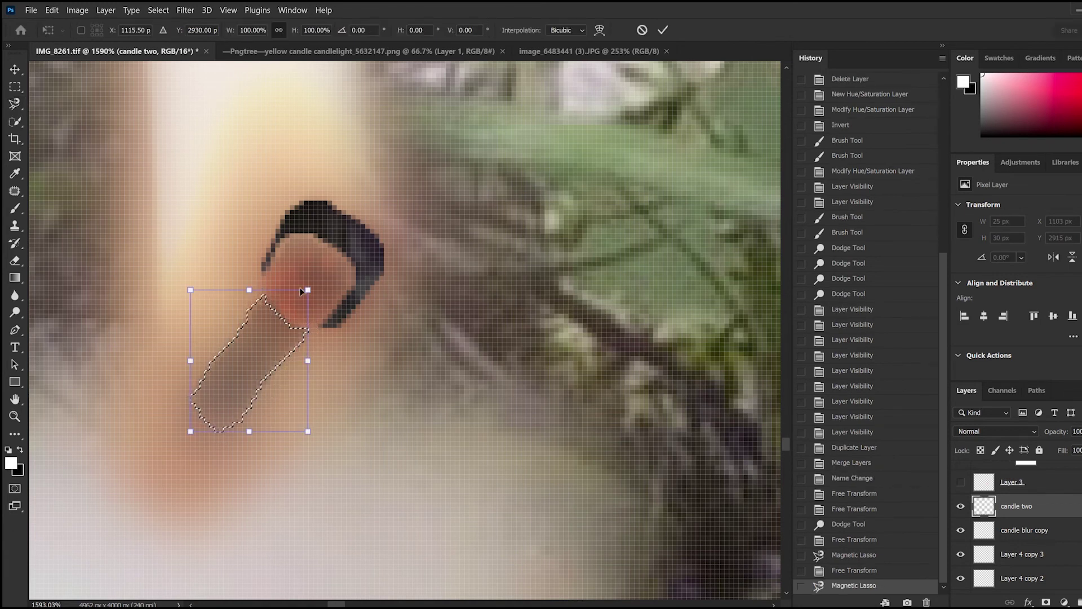
pyautogui.moveTo(309, 291); pyautogui.dragTo(278, 325)
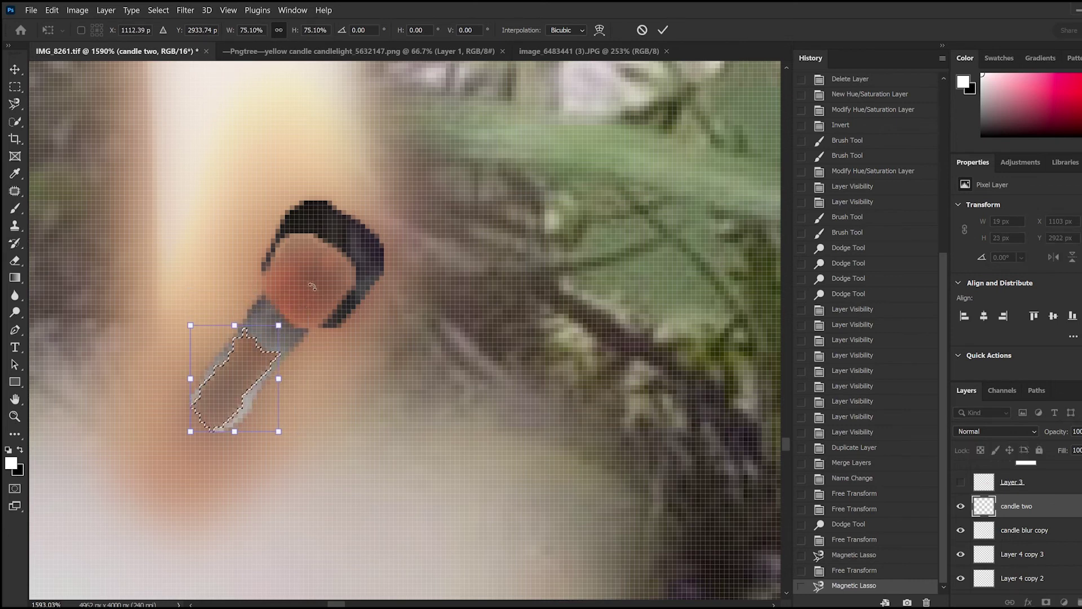
pyautogui.press('Return')
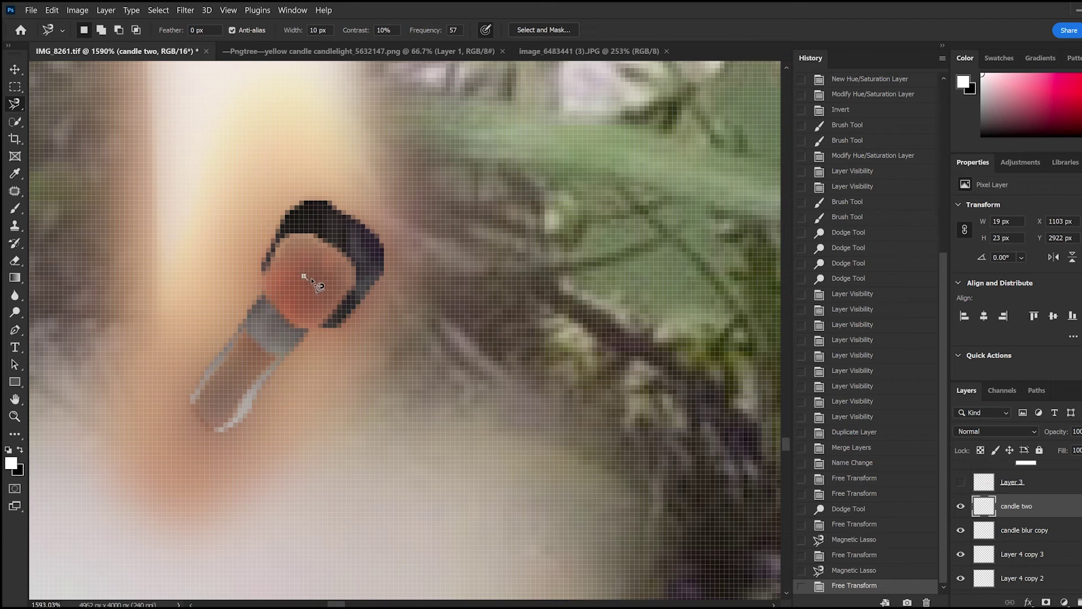
# Step back in history to the earlier selection around the wick tip.
pyautogui.press('Return')
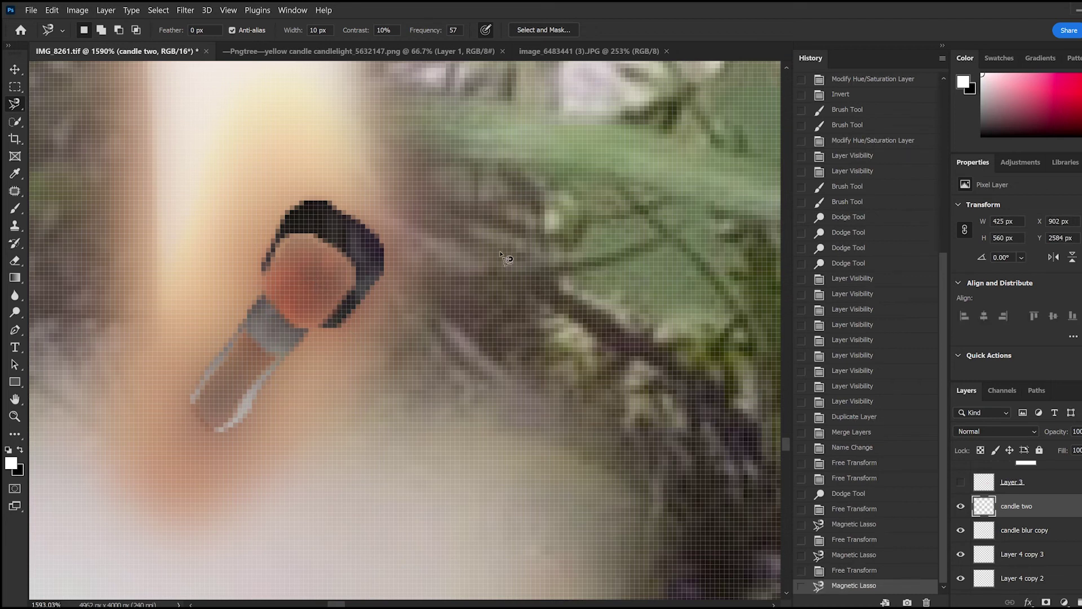
pyautogui.hotkey('ctrl', 'z')
pyautogui.hotkey('ctrl', 'z')
pyautogui.hotkey('ctrl', 'z')
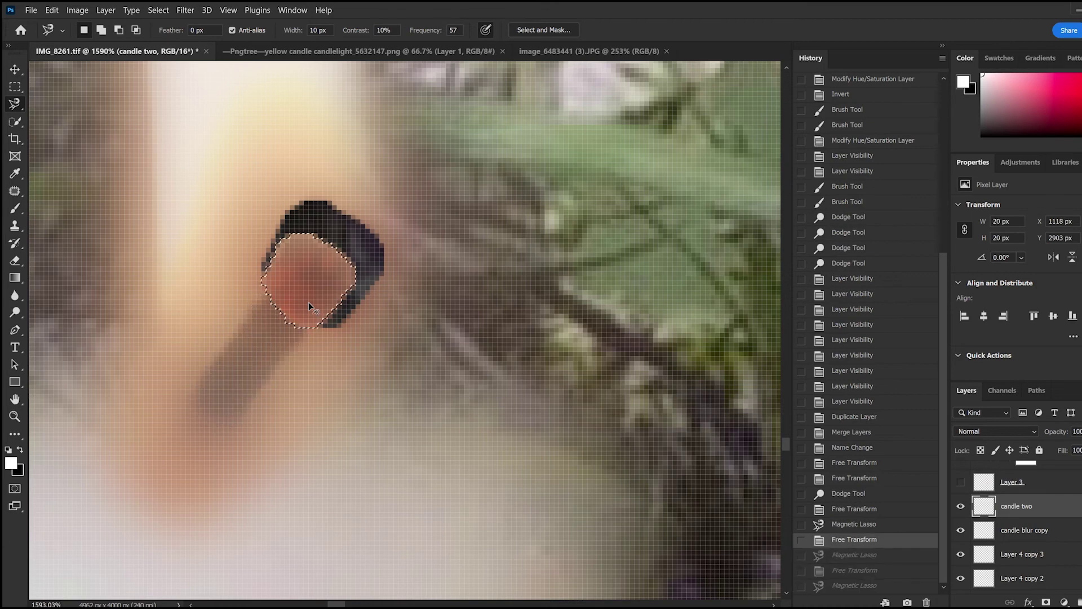
pyautogui.hotkey('ctrl', 'z')
# Zoom out to check the left candle in the full portrait, deselect the wick, then zoom back in.
pyautogui.scroll(-2, 369, 342)
pyautogui.scroll(-3, 370, 343)
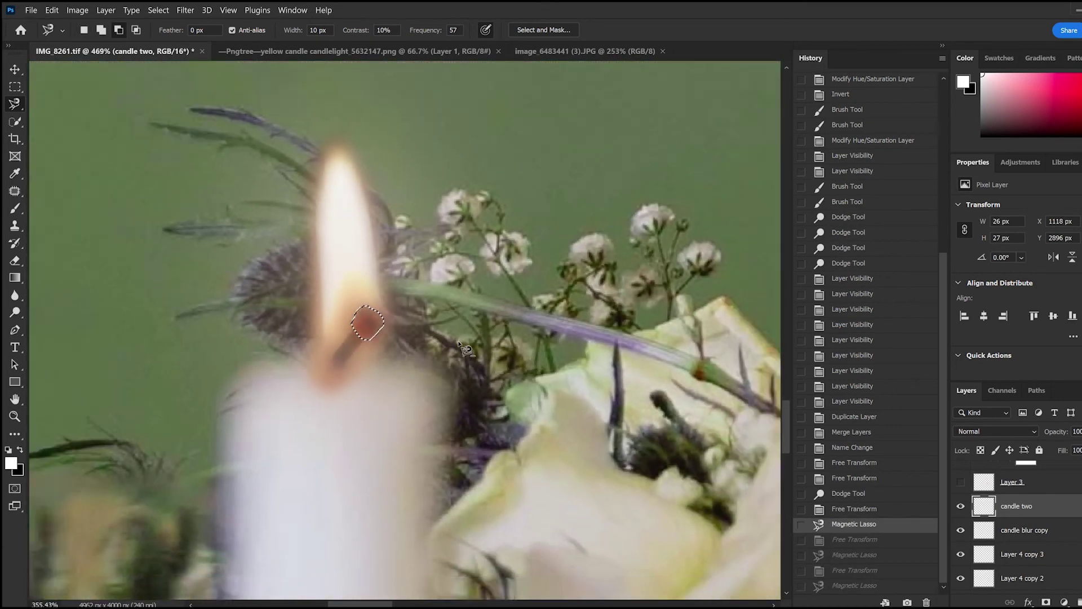
pyautogui.scroll(-3, 394, 394)
pyautogui.scroll(-3, 446, 496)
pyautogui.scroll(-2, 499, 599)
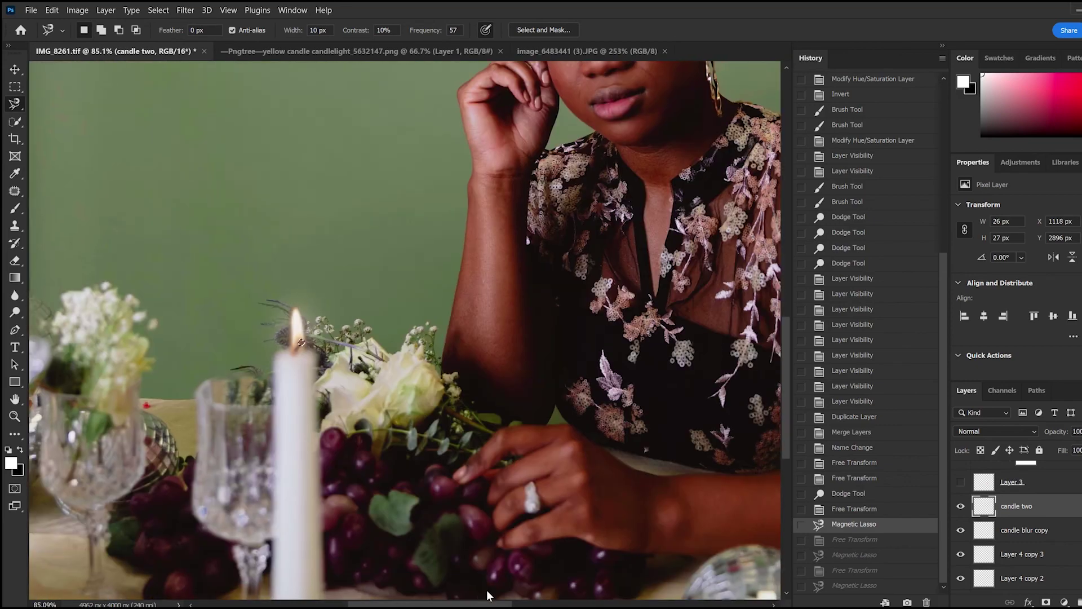
pyautogui.moveTo(412, 605)
pyautogui.mouseDown()
pyautogui.moveTo(583, 591)
pyautogui.moveTo(479, 586)
pyautogui.mouseUp()
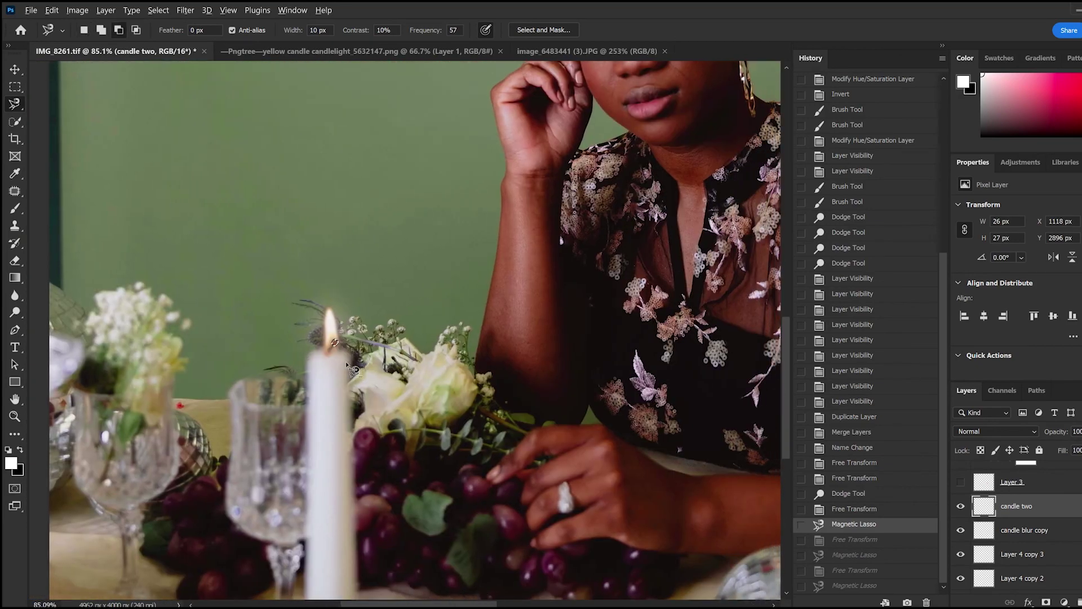
pyautogui.scroll(2, 353, 370)
pyautogui.hotkey('ctrl', 'd')
pyautogui.scroll(-3, 343, 354)
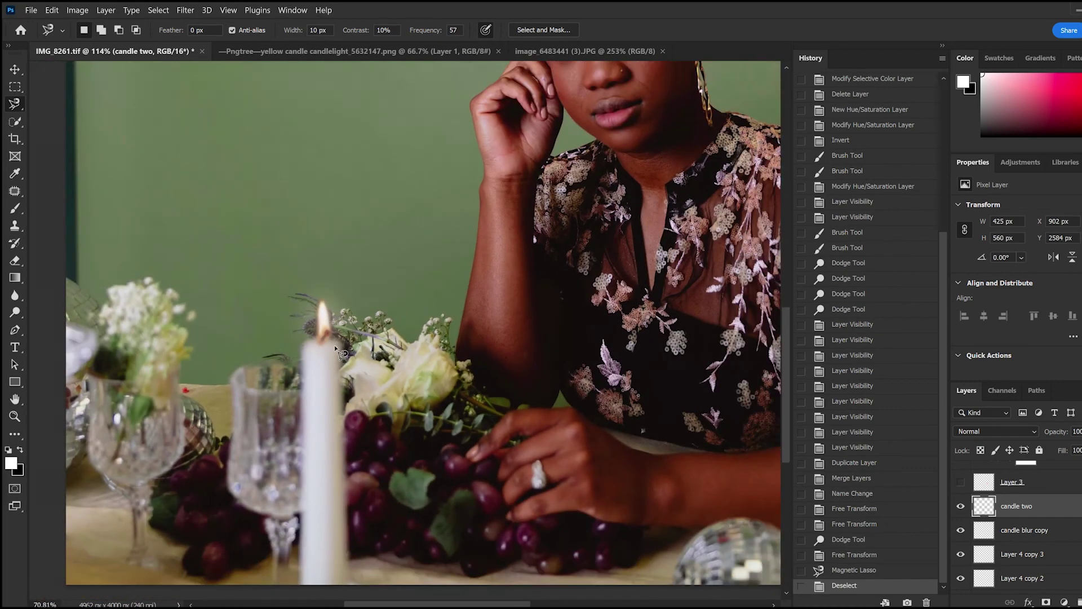
pyautogui.scroll(-3, 335, 347)
pyautogui.scroll(3, 255, 470)
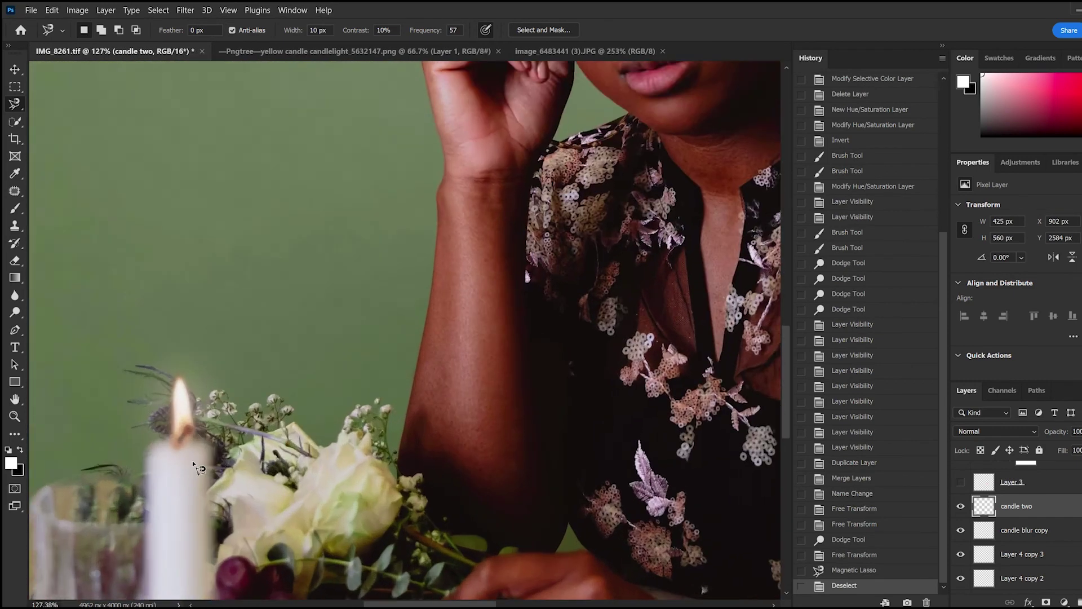
pyautogui.scroll(3, 254, 470)
pyautogui.scroll(2, 254, 470)
pyautogui.scroll(2, 307, 404)
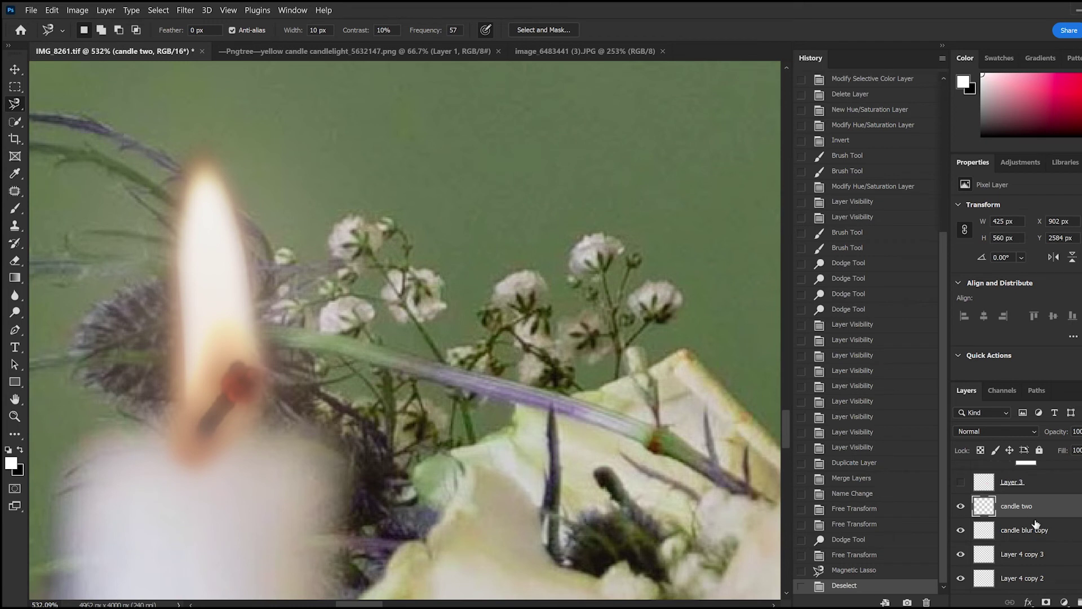
pyautogui.scroll(1, 1036, 525)
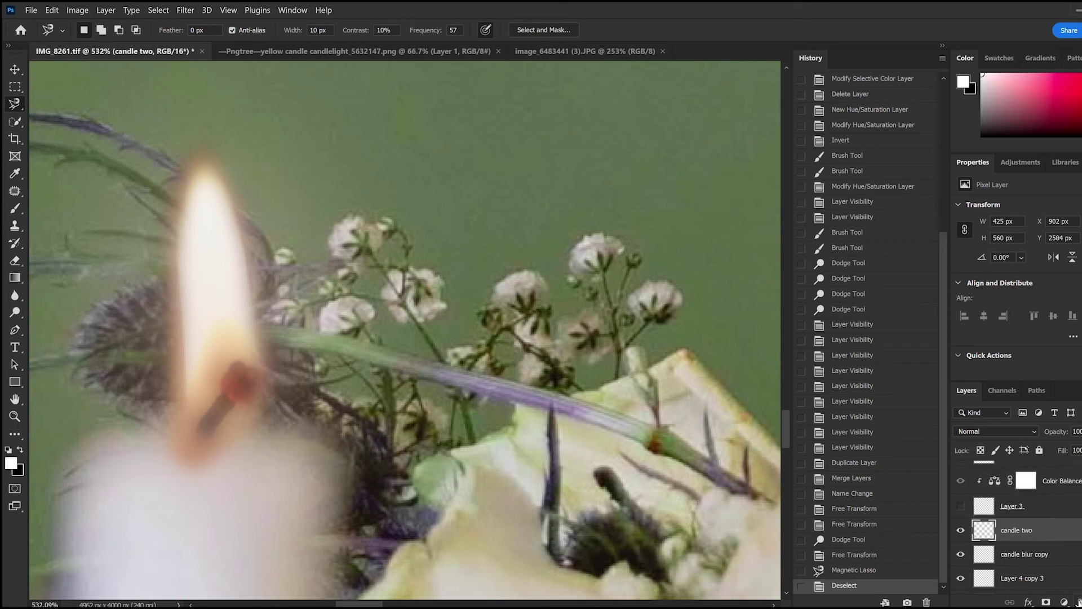
# Add a Hue/Saturation layer clipped to candle two, masked to its wick, with lower saturation and lightness.
pyautogui.hotkey('ctrl', 'u')
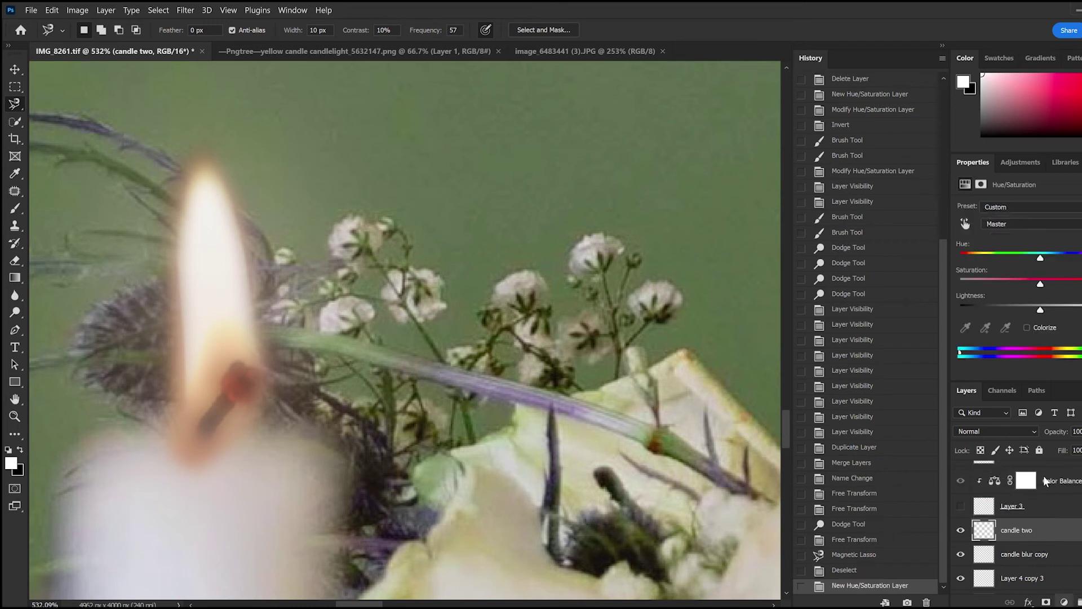
pyautogui.moveTo(1040, 279); pyautogui.dragTo(1030, 278)
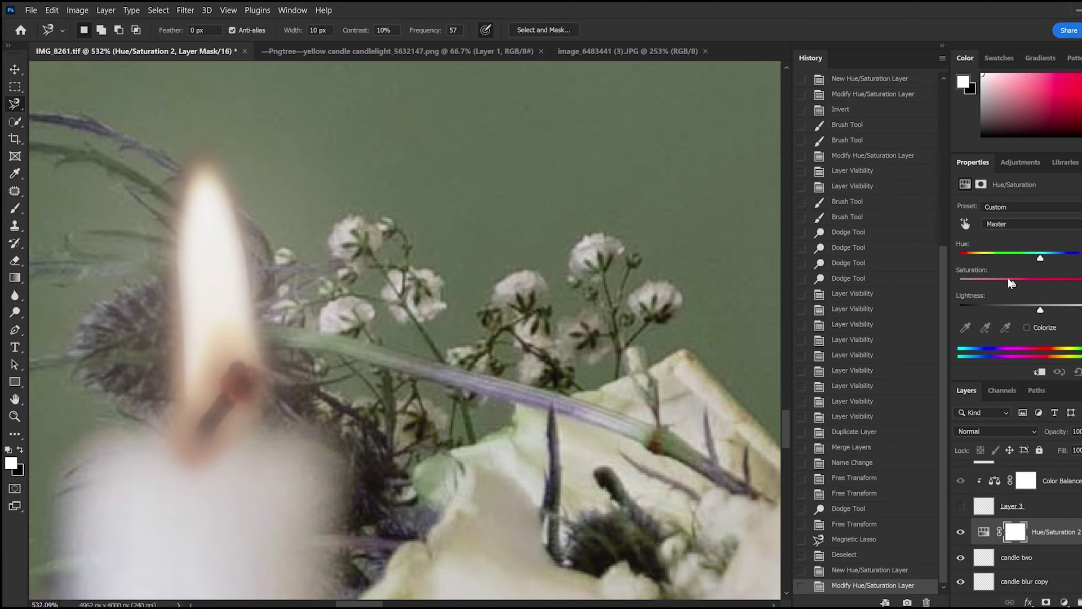
pyautogui.click(1040, 372)
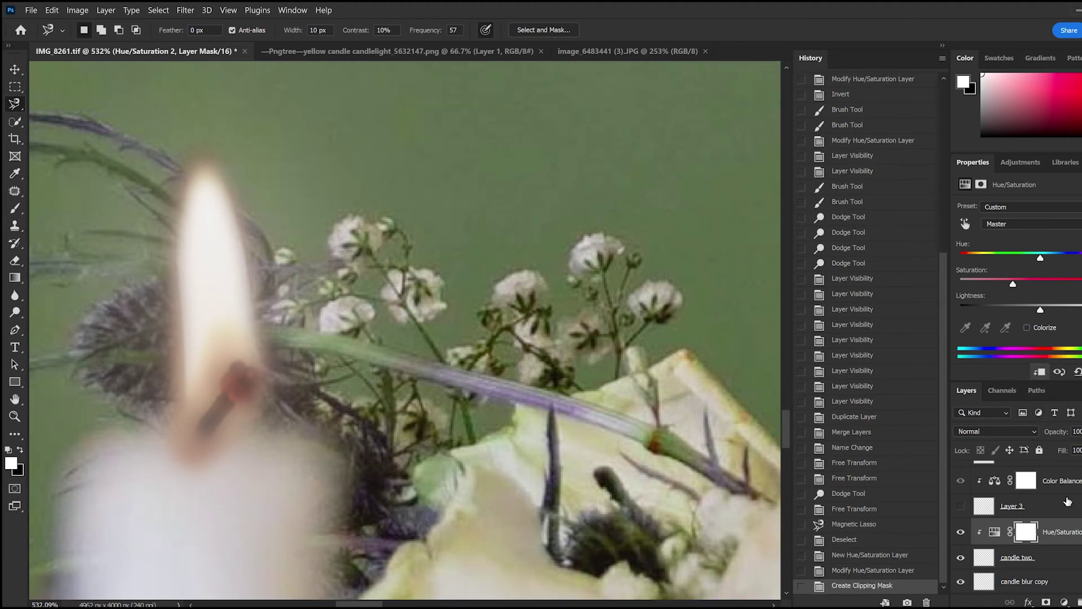
pyautogui.hotkey('ctrl', 'i')
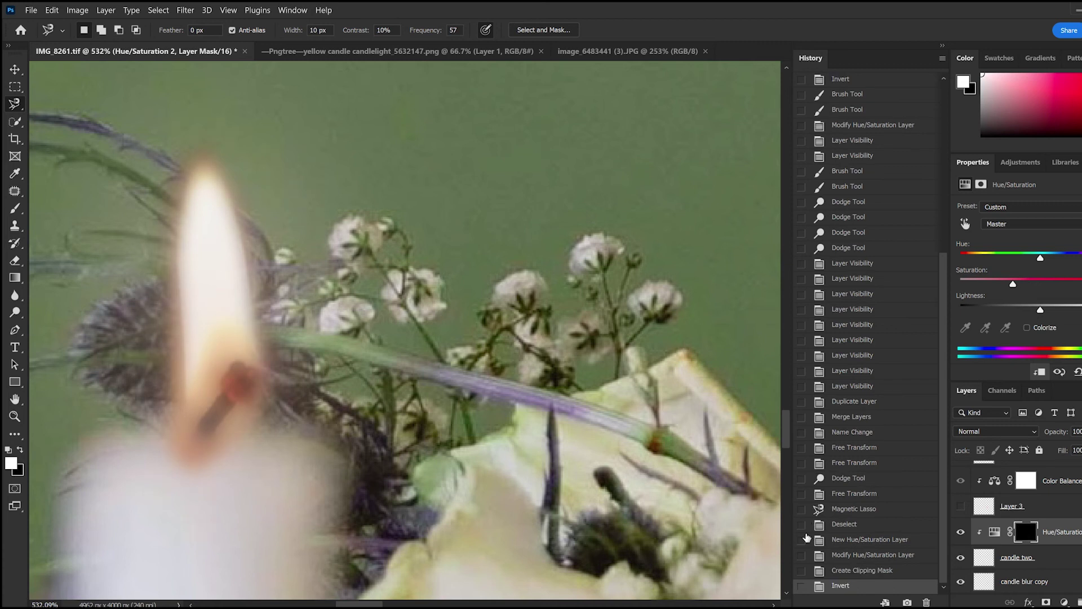
pyautogui.click(13, 207)
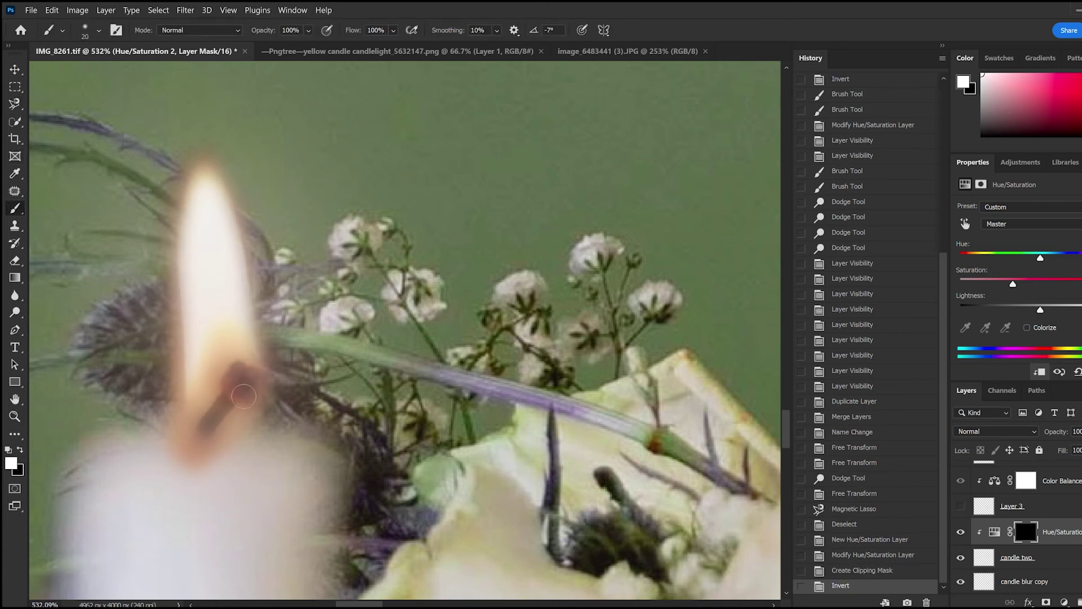
pyautogui.click(244, 396)
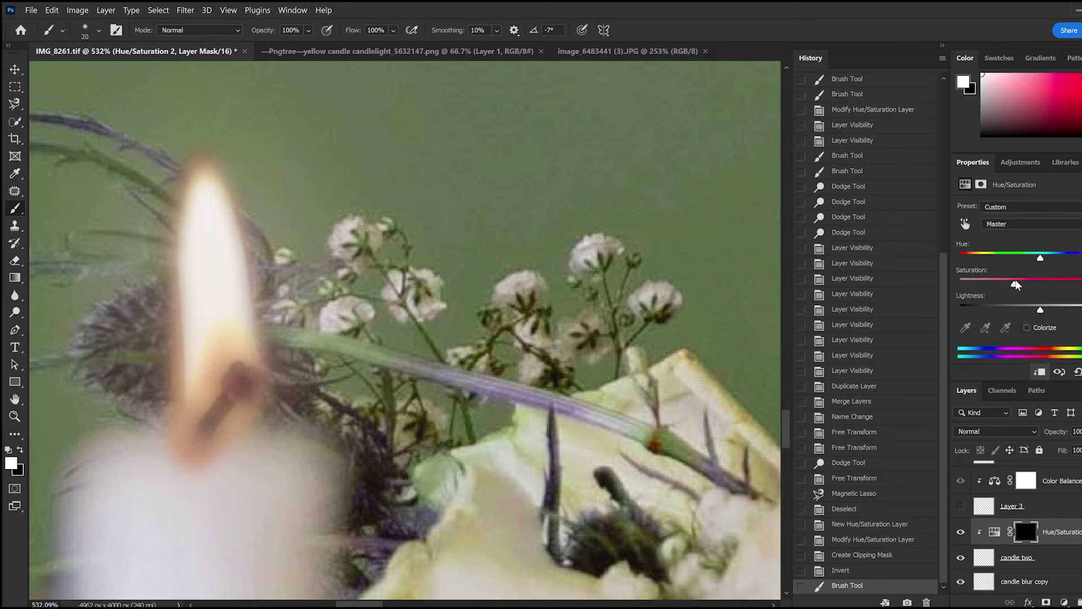
pyautogui.moveTo(1018, 285); pyautogui.dragTo(1026, 310)
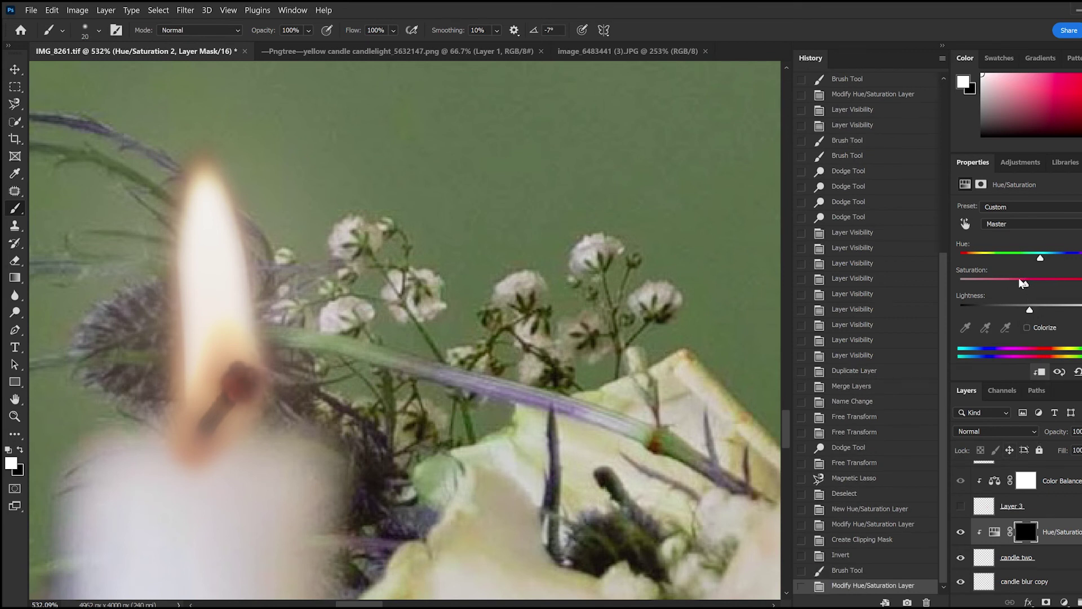
# Fully desaturate Hue/Saturation 1 on the right candle's wick, then restore some saturation.
pyautogui.scroll(-3, 459, 440)
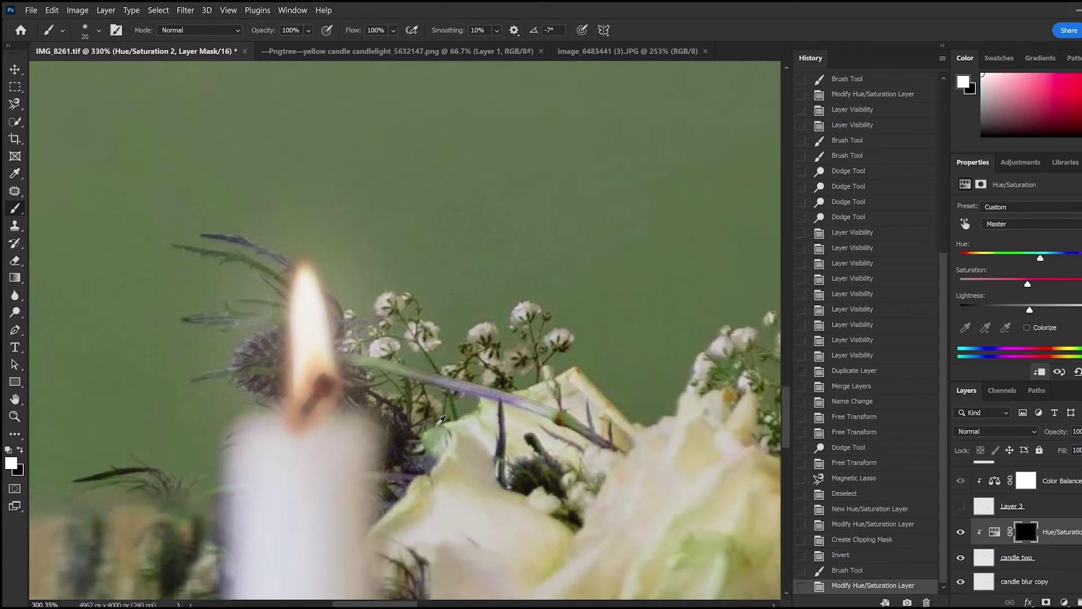
pyautogui.scroll(-3, 460, 440)
pyautogui.scroll(-3, 459, 440)
pyautogui.scroll(-3, 460, 439)
pyautogui.scroll(-1, 460, 440)
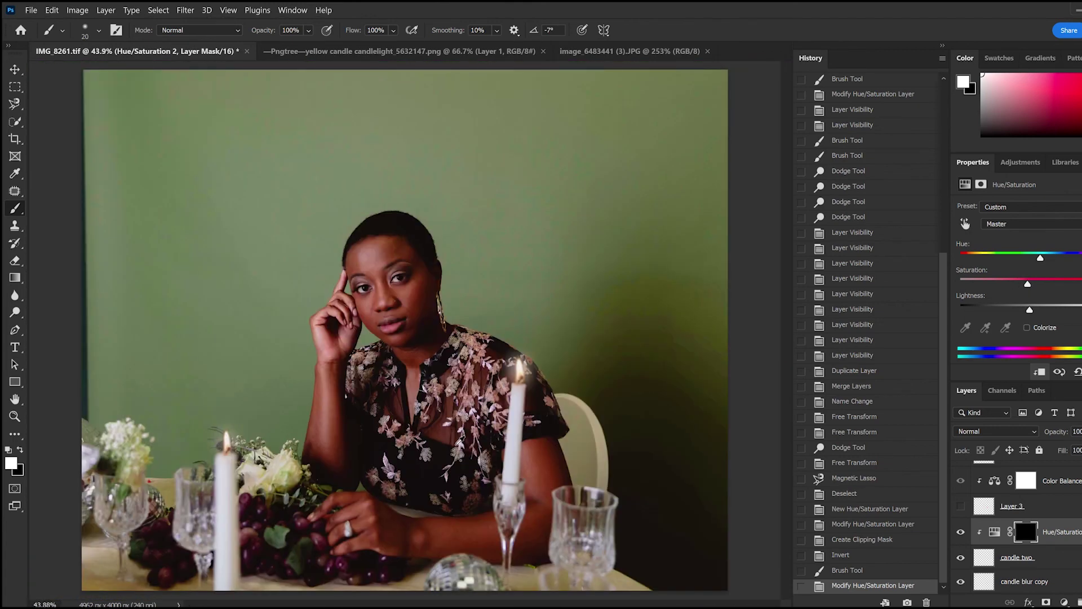
pyautogui.scroll(2, 469, 393)
pyautogui.scroll(5, 469, 393)
pyautogui.scroll(4, 496, 404)
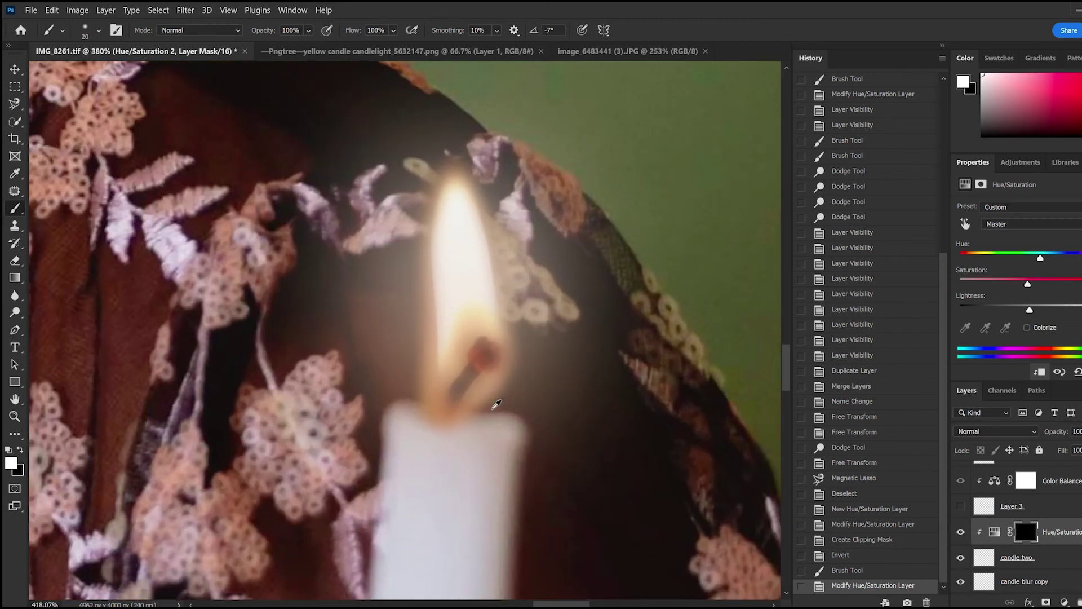
pyautogui.scroll(-3, 992, 542)
pyautogui.scroll(-1, 1059, 564)
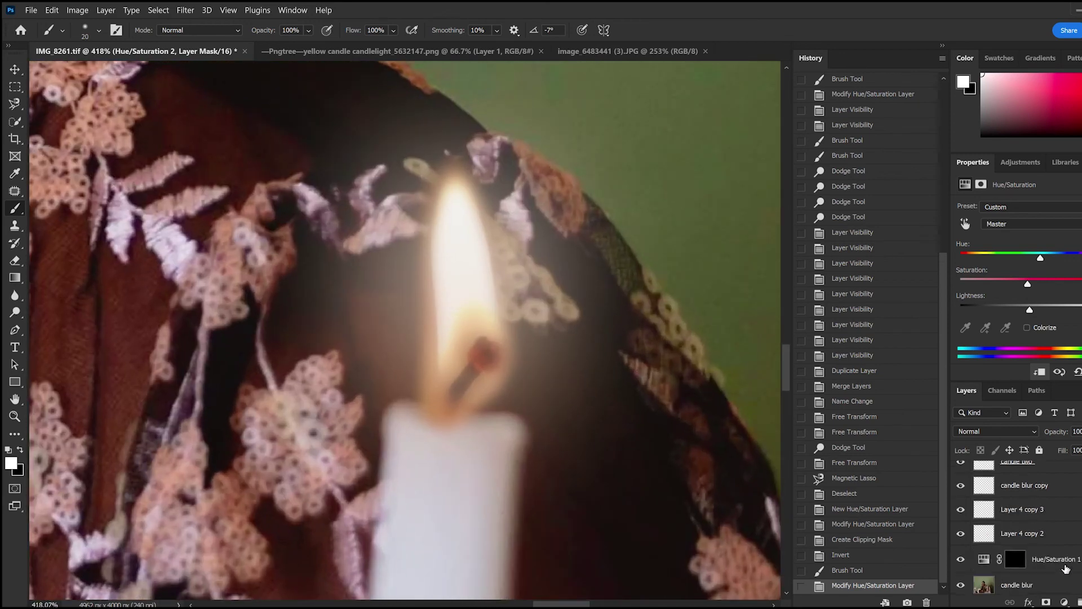
pyautogui.scroll(-1, 1065, 564)
pyautogui.click(1068, 535)
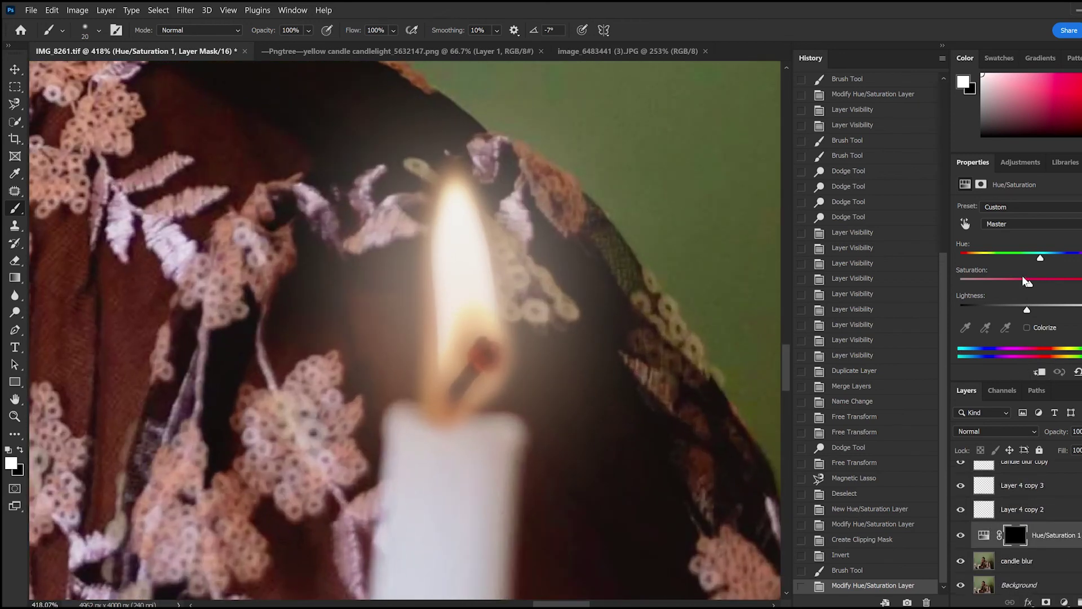
pyautogui.moveTo(1023, 280)
pyautogui.mouseDown()
pyautogui.moveTo(930, 276)
pyautogui.moveTo(962, 283)
pyautogui.mouseUp()
pyautogui.moveTo(857, 265); pyautogui.dragTo(1005, 275)
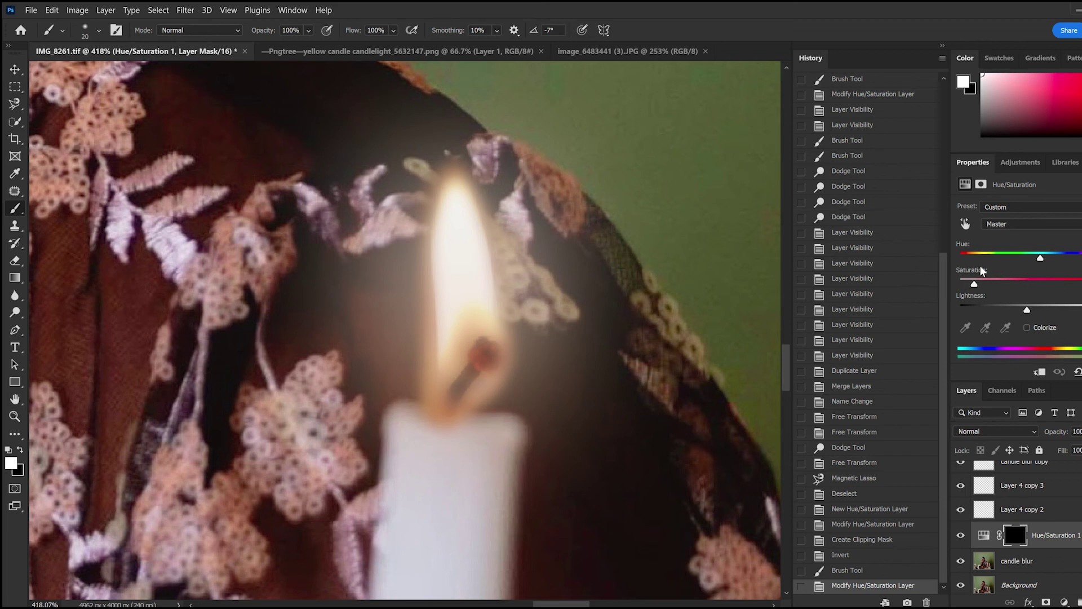
# Toggle the flame copy layers to compare, then reduce Hue/Saturation 1 saturation slightly more.
pyautogui.click(1020, 509)
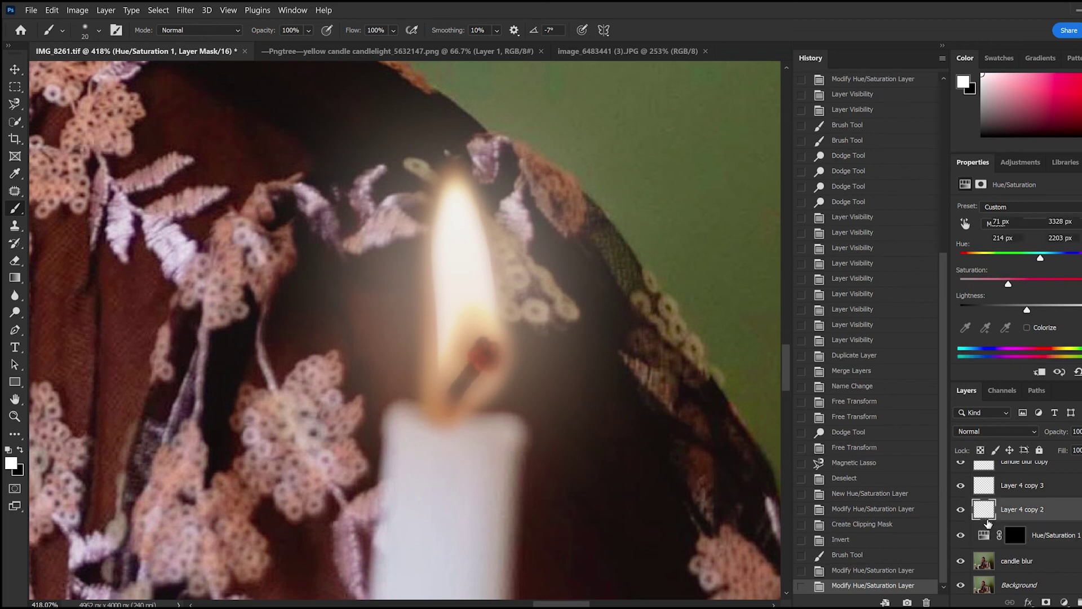
pyautogui.click(961, 510)
pyautogui.click(961, 509)
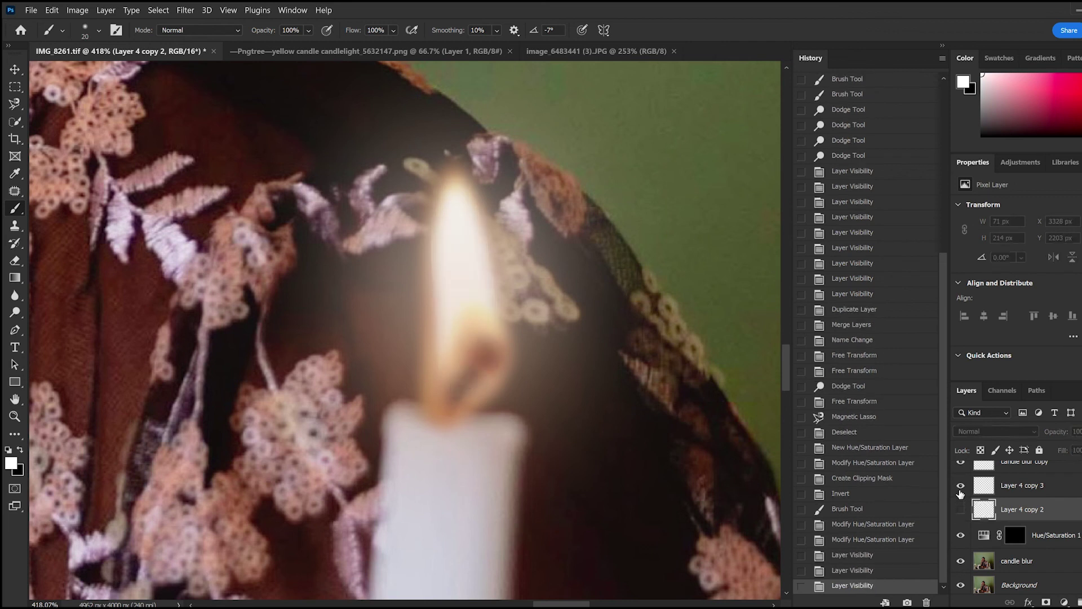
pyautogui.click(960, 485)
pyautogui.scroll(2, 962, 512)
pyautogui.click(962, 511)
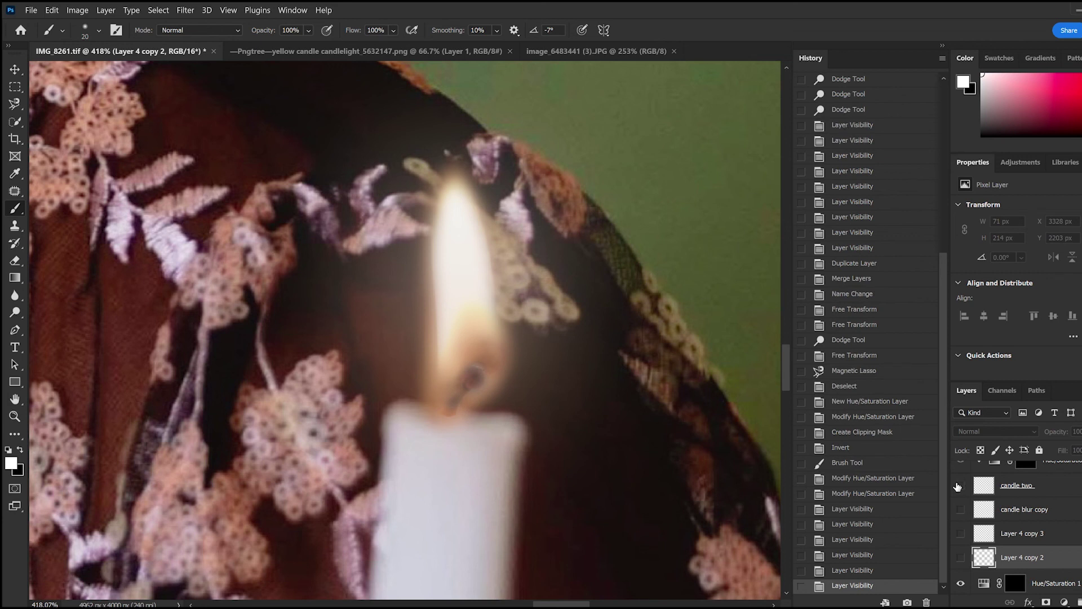
pyautogui.click(957, 486)
pyautogui.scroll(-1, 959, 507)
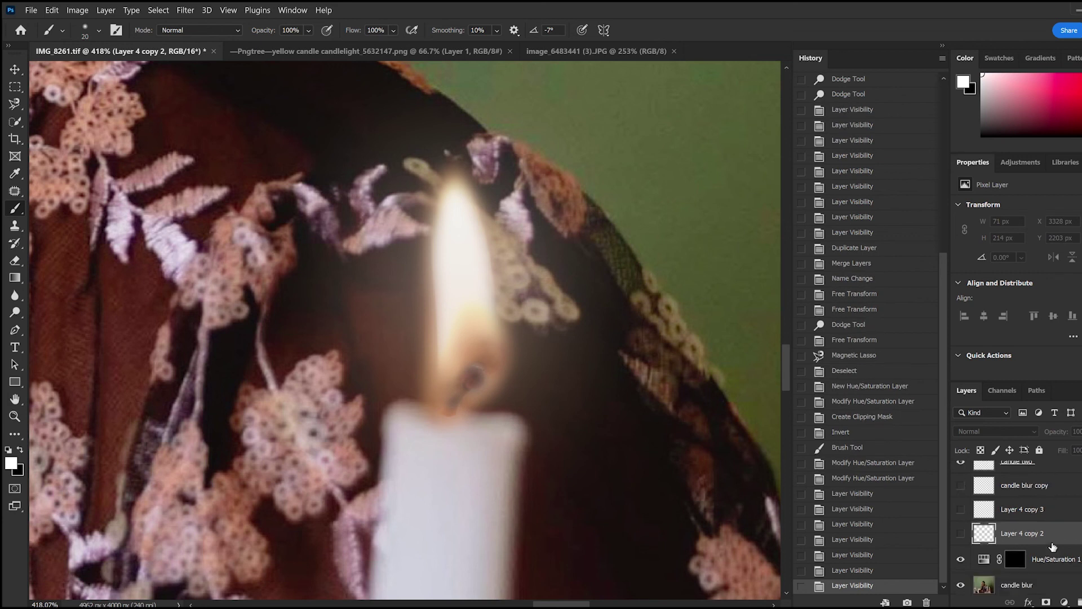
pyautogui.click(960, 532)
pyautogui.click(961, 532)
pyautogui.scroll(-1, 1072, 529)
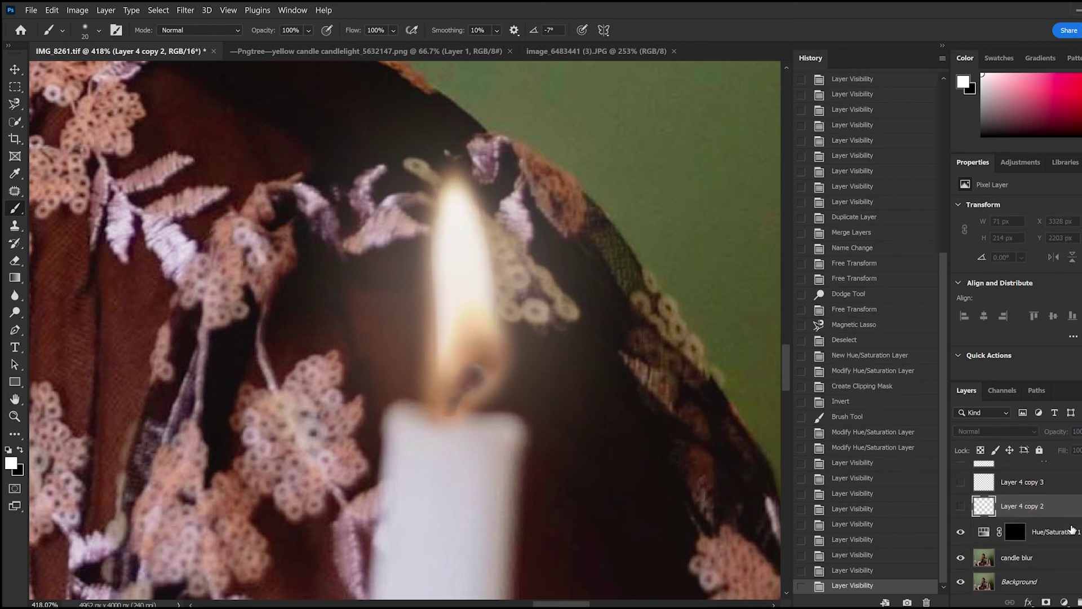
pyautogui.click(1071, 530)
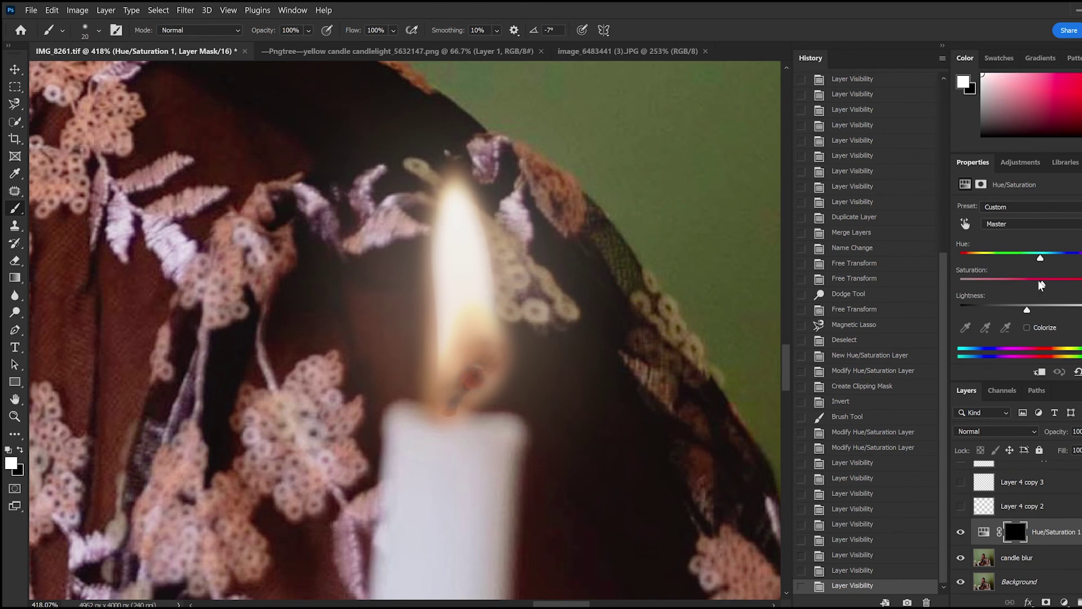
pyautogui.moveTo(1040, 280)
pyautogui.mouseDown()
pyautogui.moveTo(1023, 279)
pyautogui.moveTo(1032, 282)
pyautogui.mouseUp()
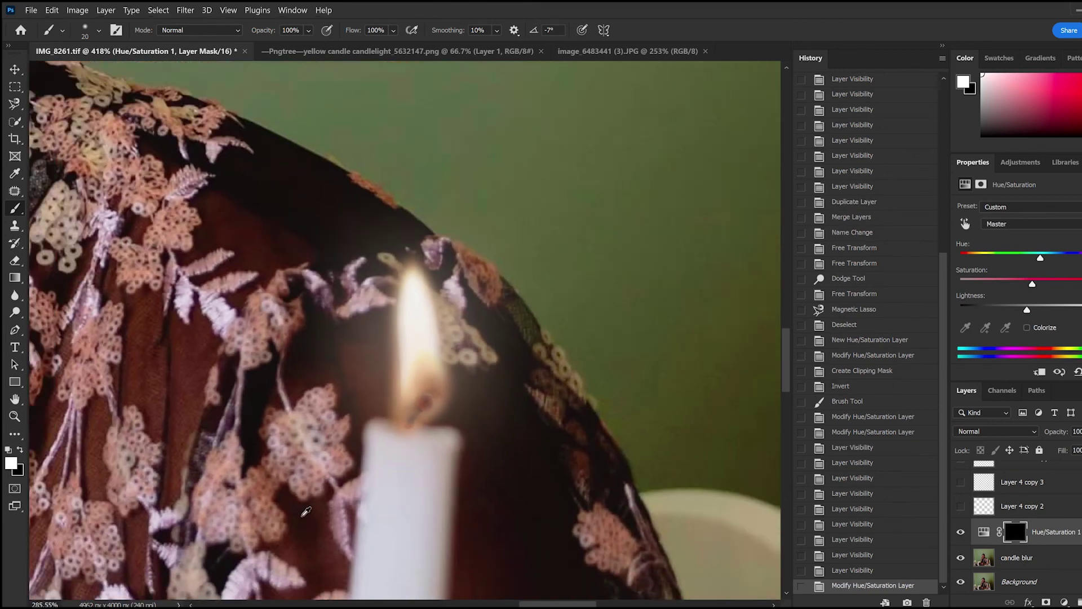